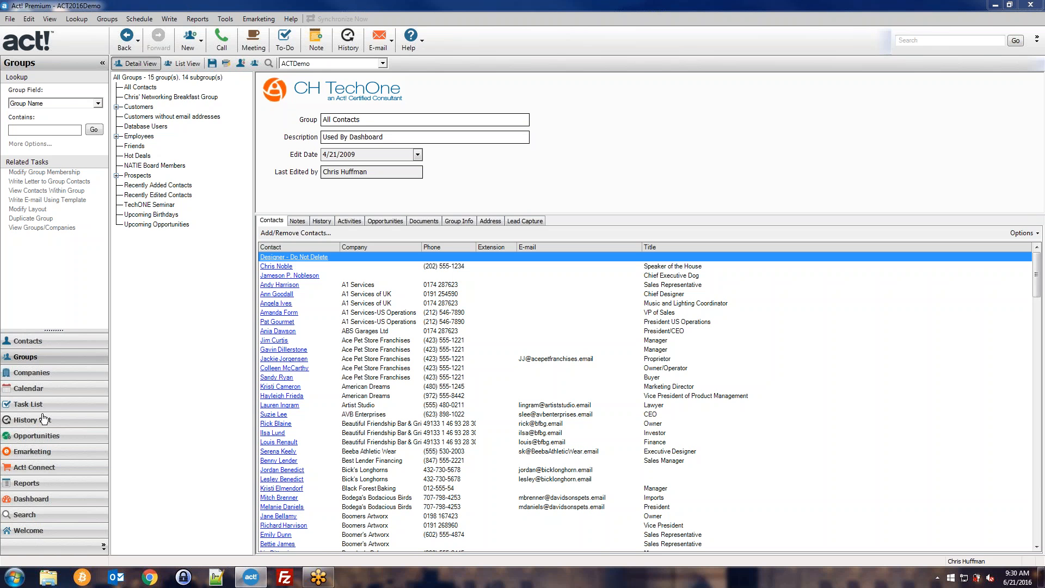
# View the calendar, return to the list of groups and open the Friends group
pyautogui.click(36, 345)
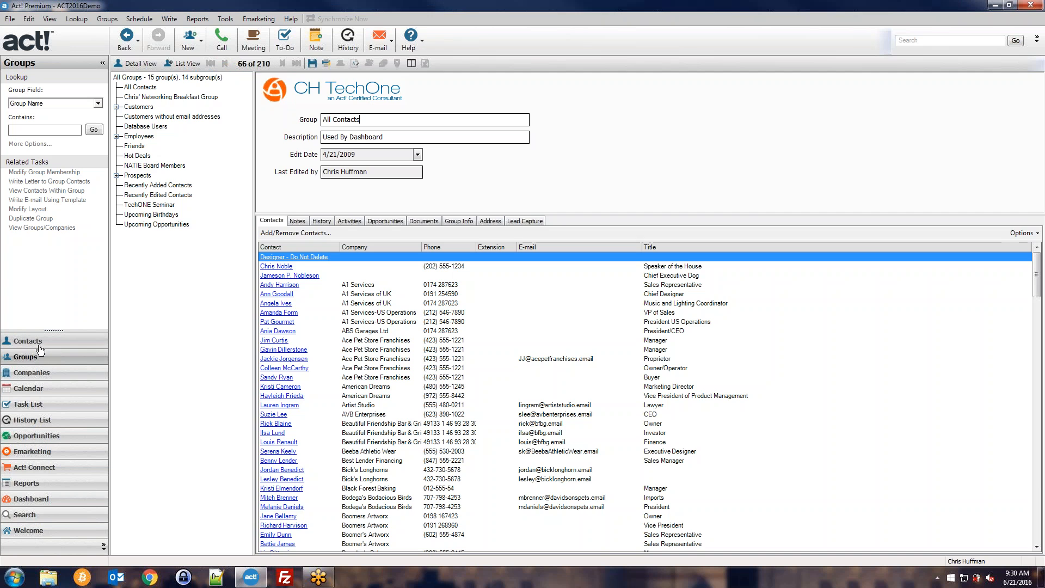
pyautogui.click(41, 392)
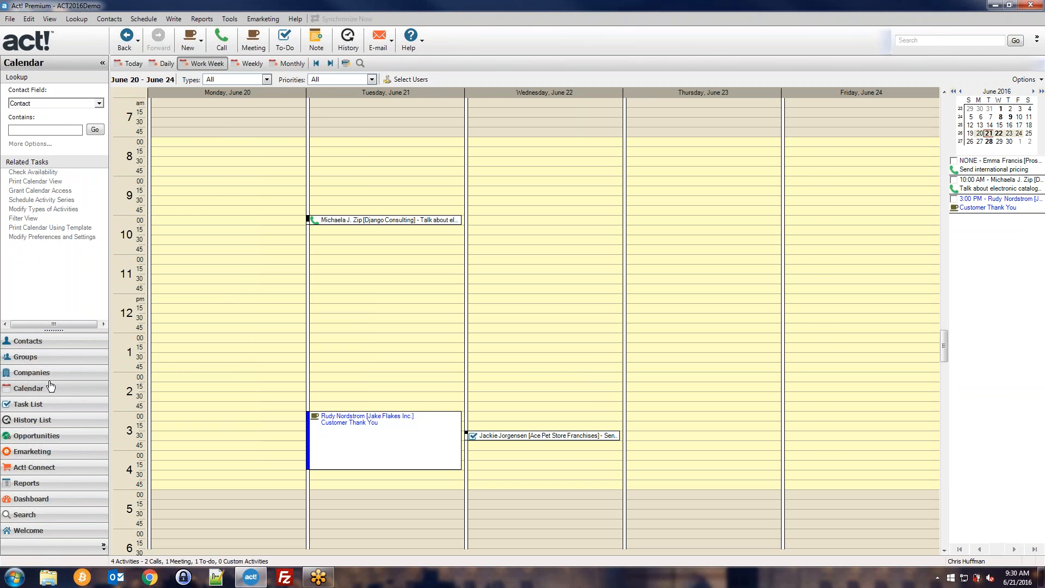
pyautogui.click(44, 357)
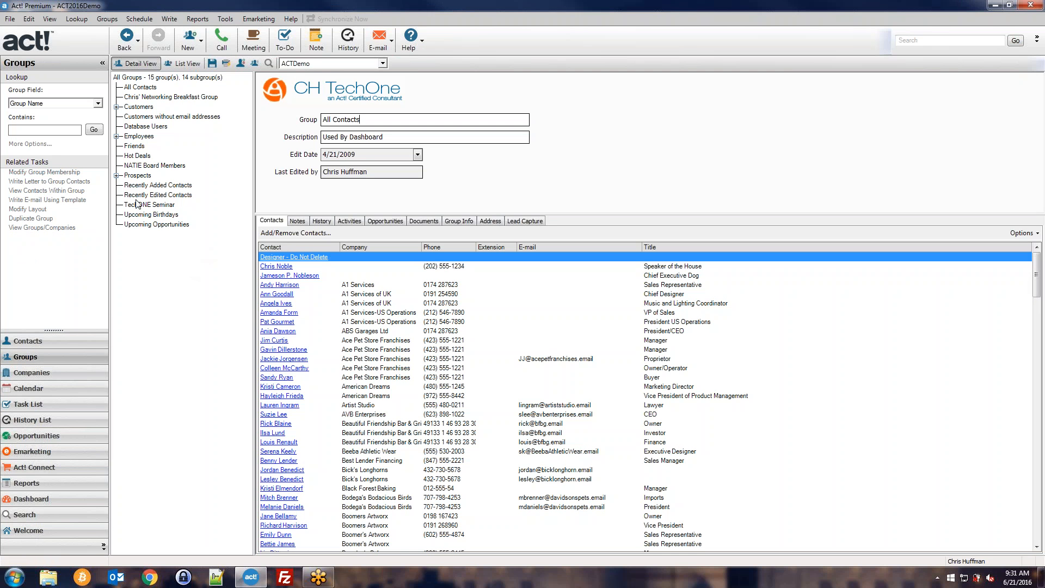
pyautogui.click(135, 147)
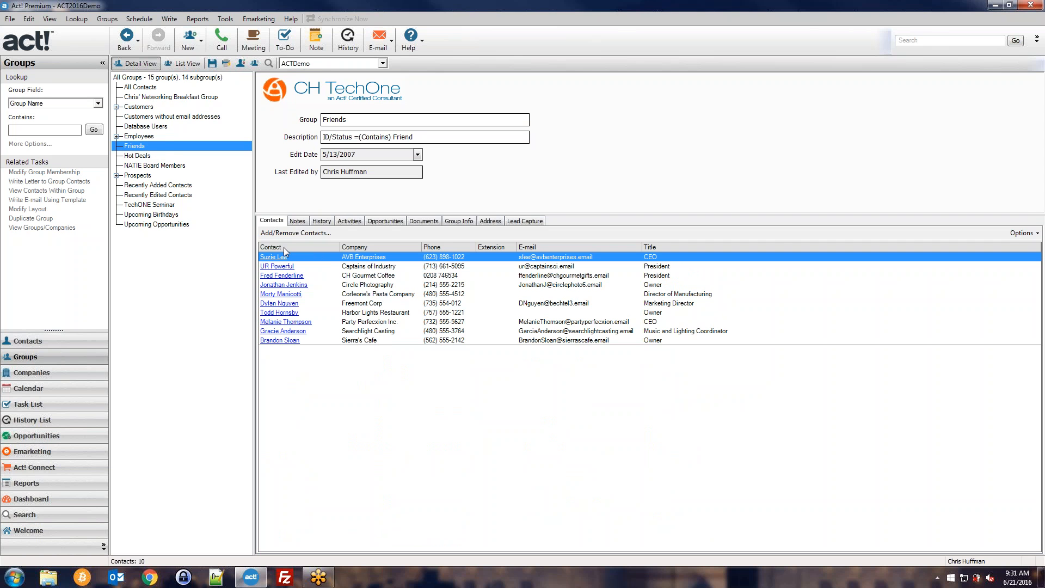
# Review the Friends group's notes, history and activities, and return to its member contacts
pyautogui.click(298, 222)
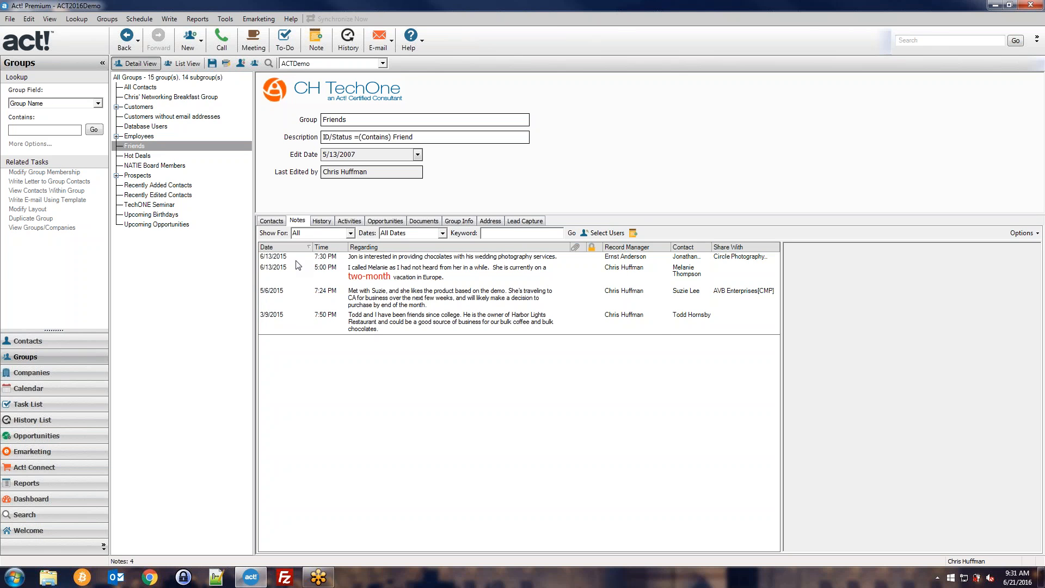
pyautogui.click(272, 221)
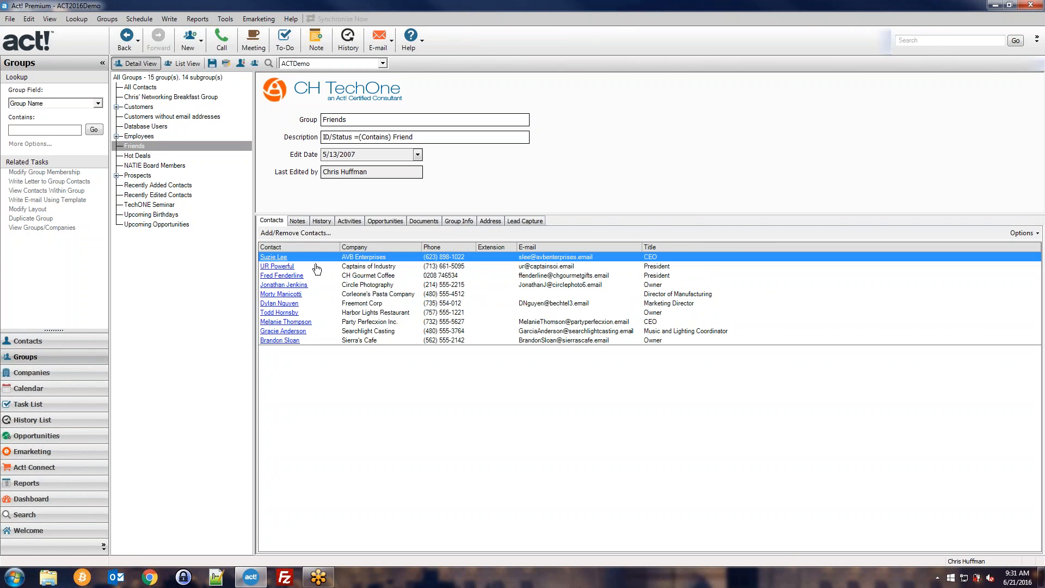
pyautogui.click(304, 222)
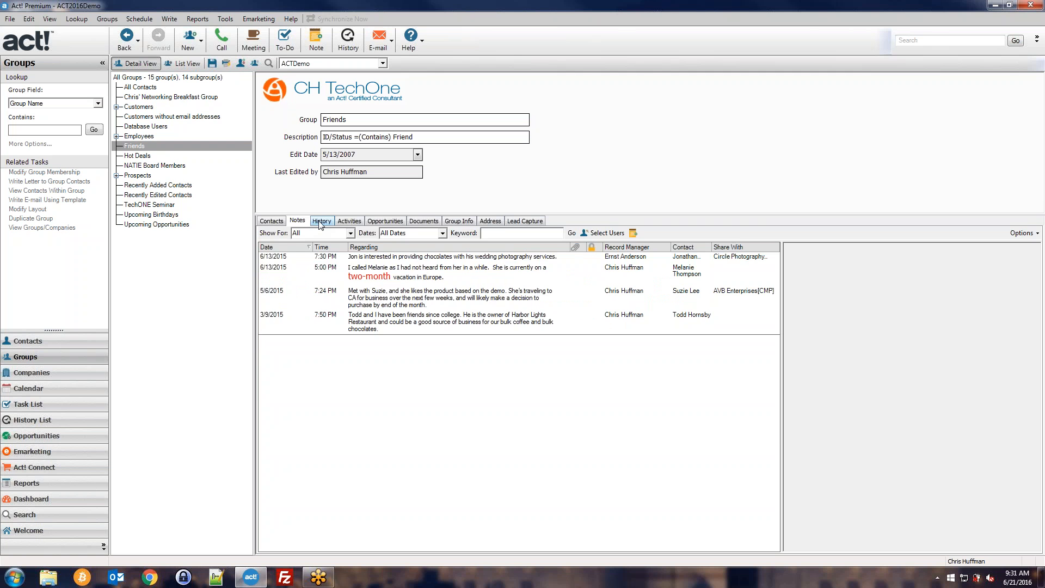
pyautogui.click(321, 222)
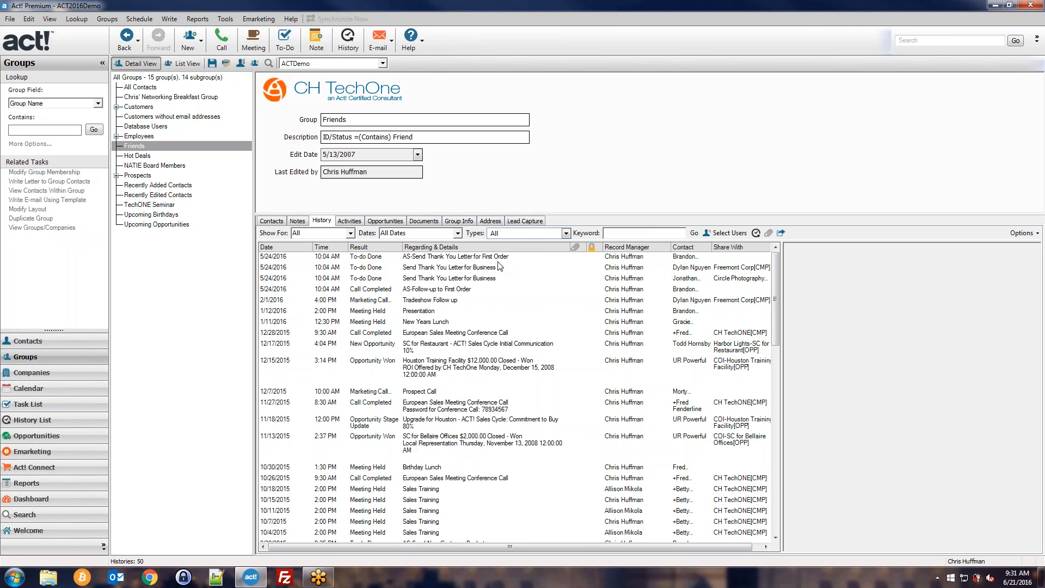
pyautogui.click(349, 224)
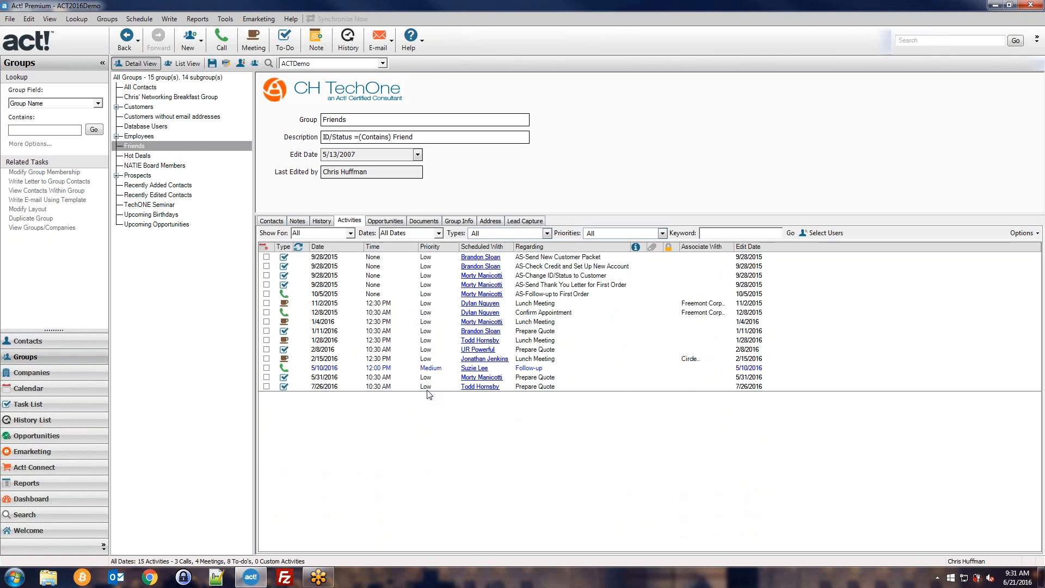
pyautogui.click(275, 221)
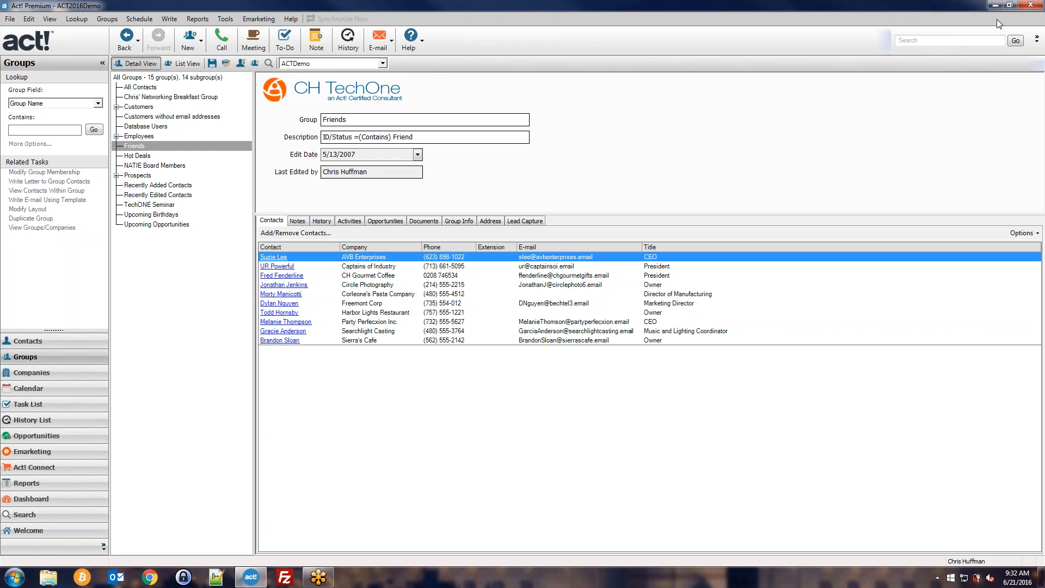
pyautogui.click(195, 263)
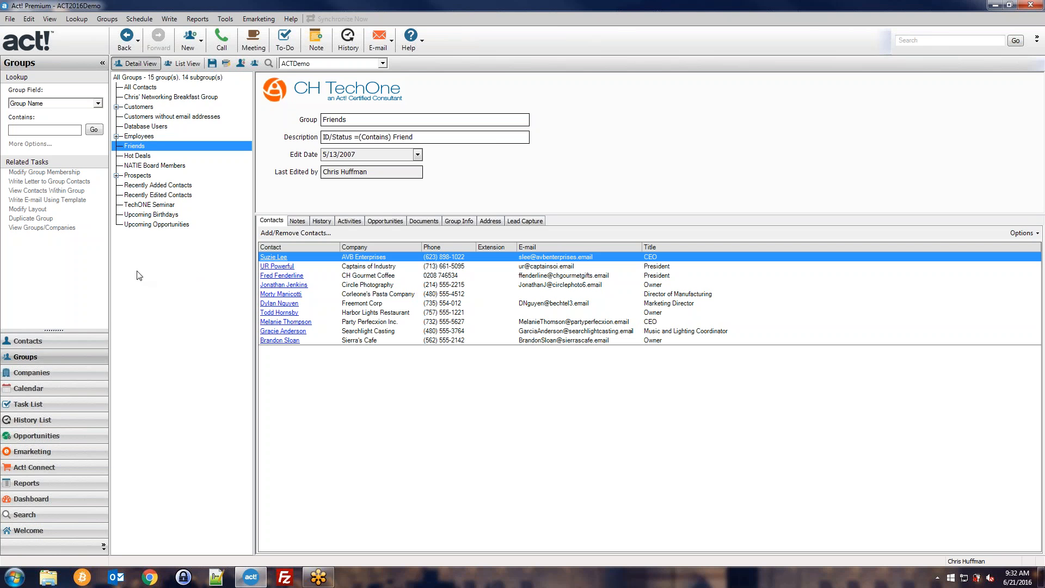
# Create and save a group named "Static Group Example" with the description "This is a demo group used for Act webinar June 21st 2016"
pyautogui.click(188, 49)
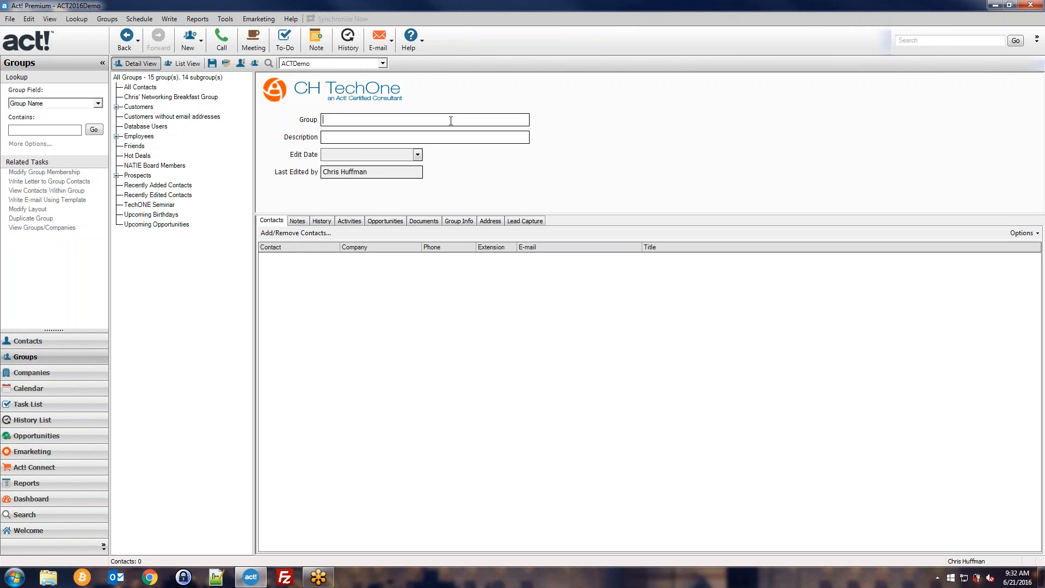
pyautogui.write('S')
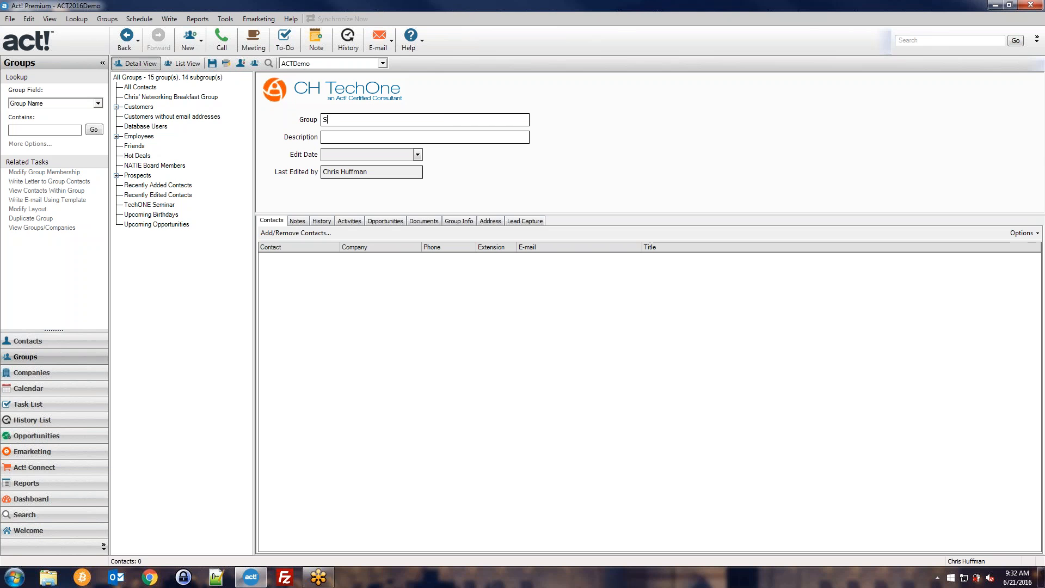
pyautogui.write('tatic Group Example')
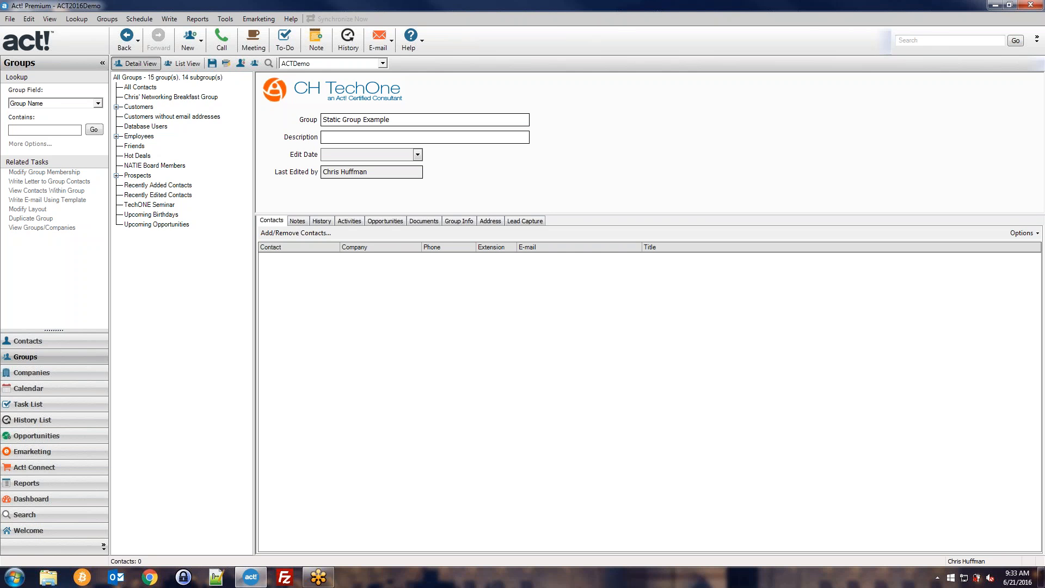
pyautogui.write('This is a demo group used for Act webinar June 21st 2016')
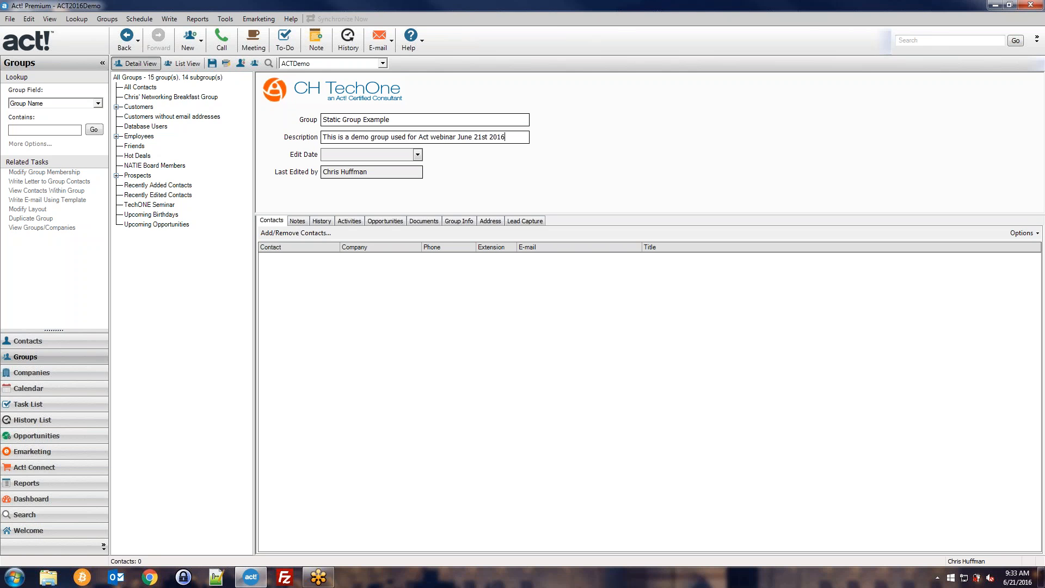
pyautogui.click(213, 66)
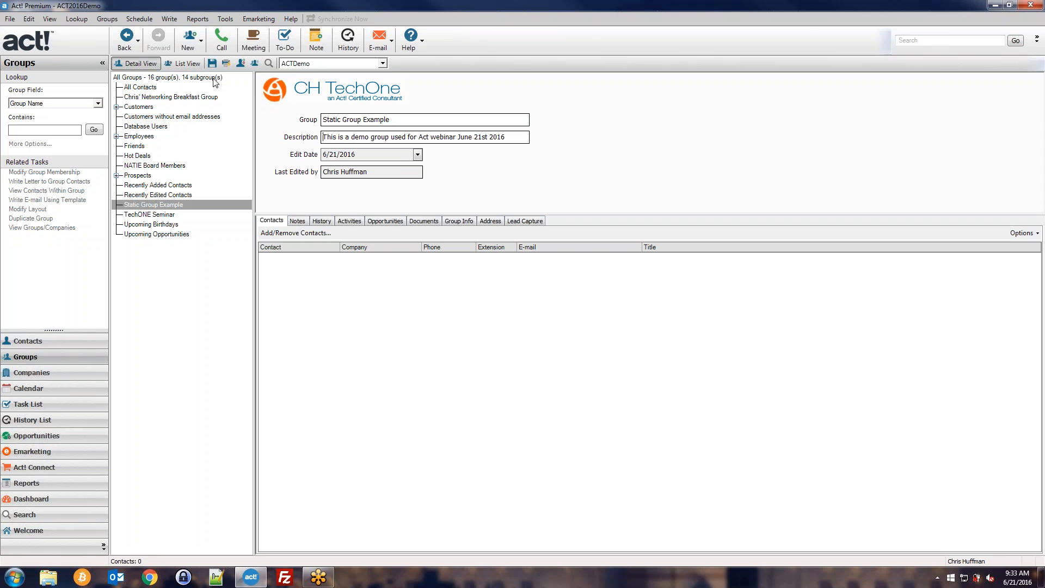
pyautogui.click(145, 207)
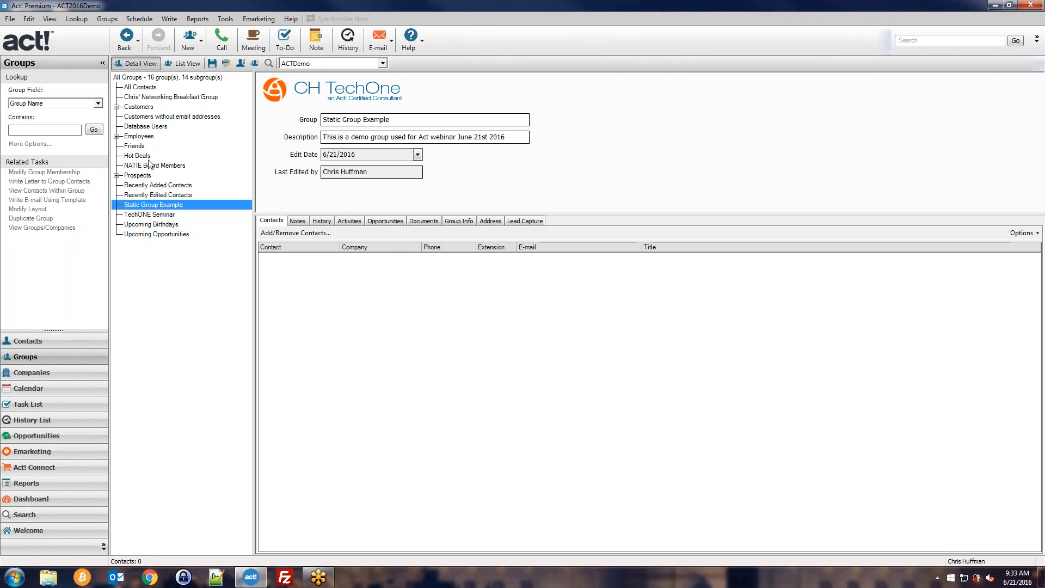
# Open the contact selection for the static members of the Static Group Example group
pyautogui.click(350, 290)
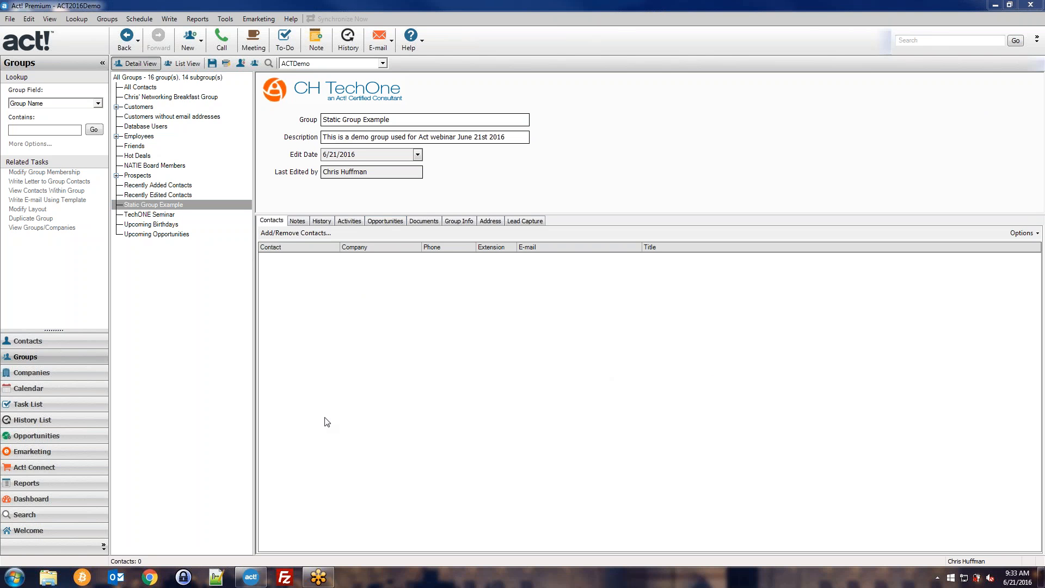
pyautogui.click(406, 119)
pyautogui.click(328, 120)
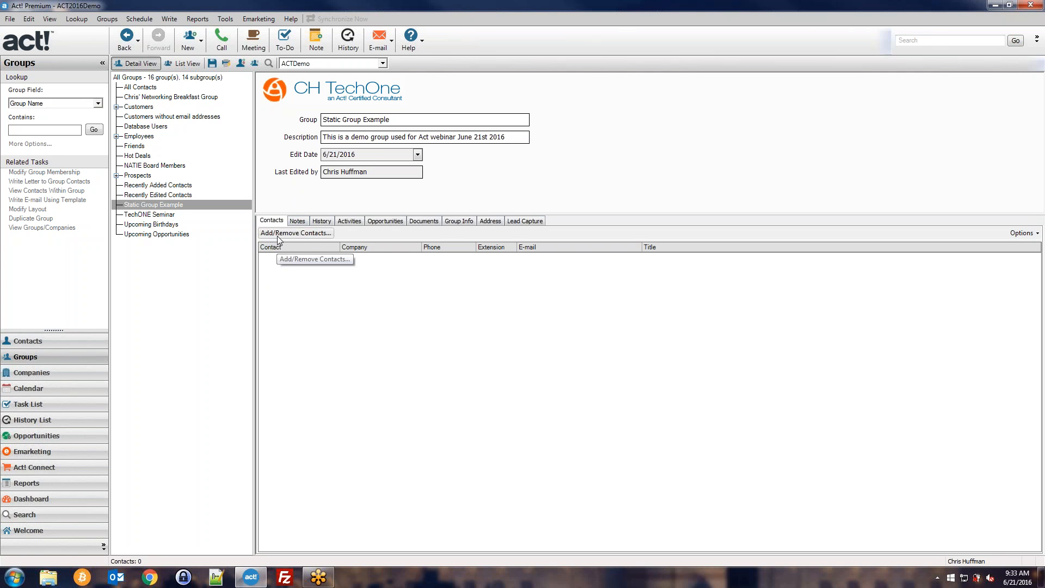
pyautogui.click(307, 237)
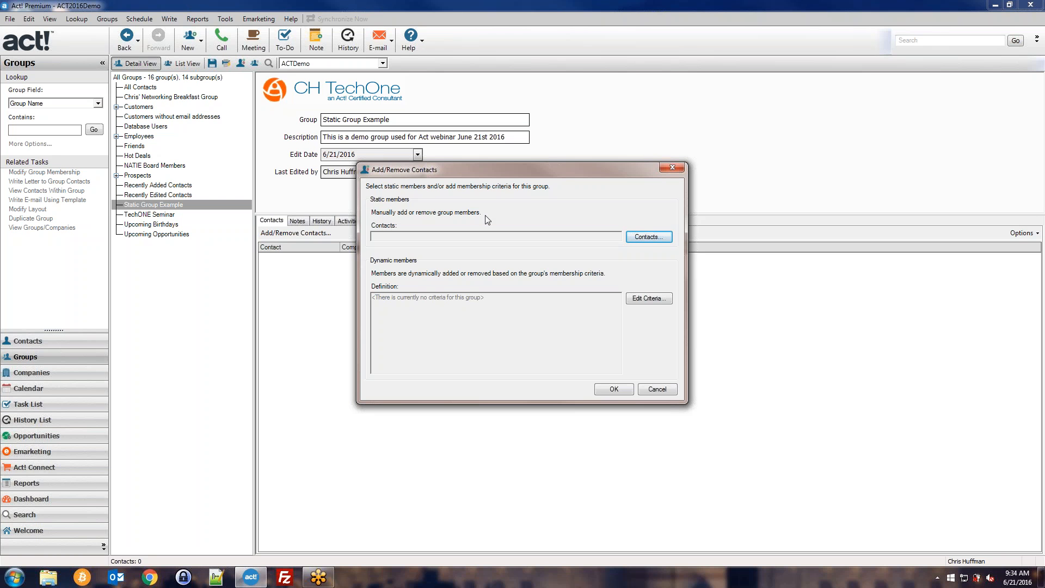
pyautogui.click(631, 236)
pyautogui.click(408, 236)
pyautogui.click(654, 238)
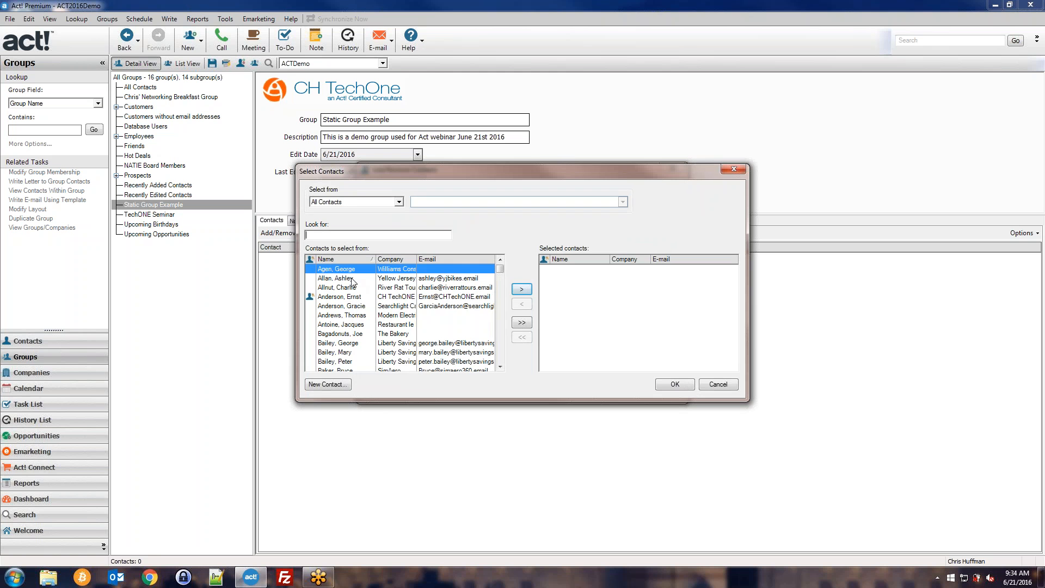
# Browse the available contacts and sort them by company, by e-mail and by name in descending order
pyautogui.scroll(-1, 352, 283)
pyautogui.scroll(-6, 352, 284)
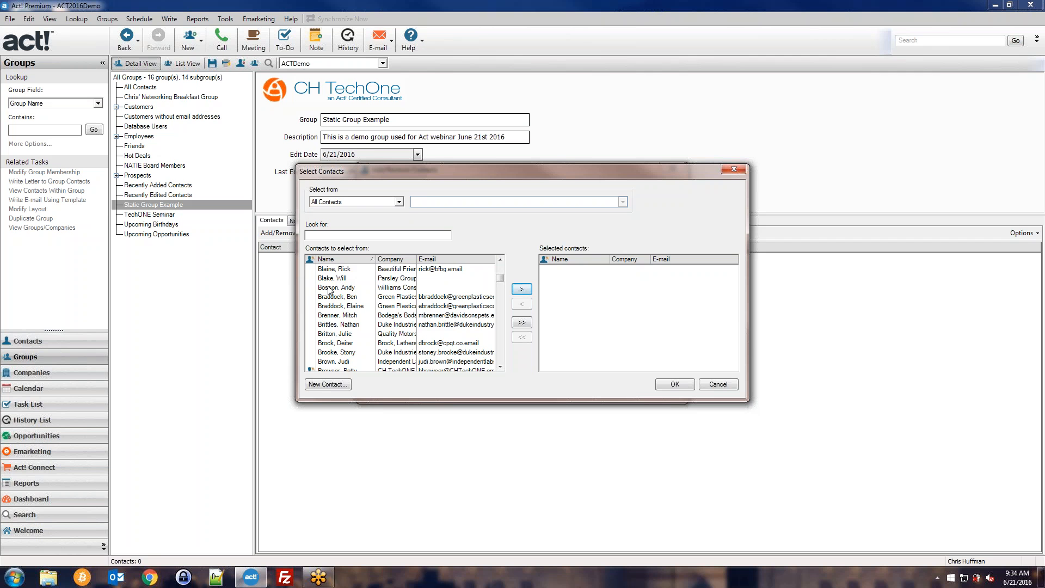
pyautogui.scroll(7, 329, 308)
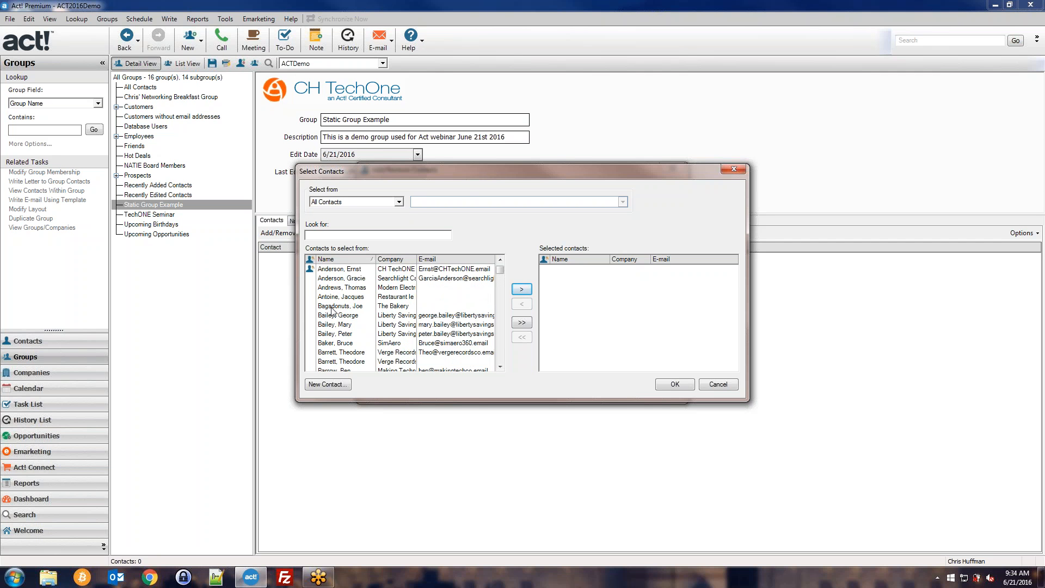
pyautogui.click(390, 263)
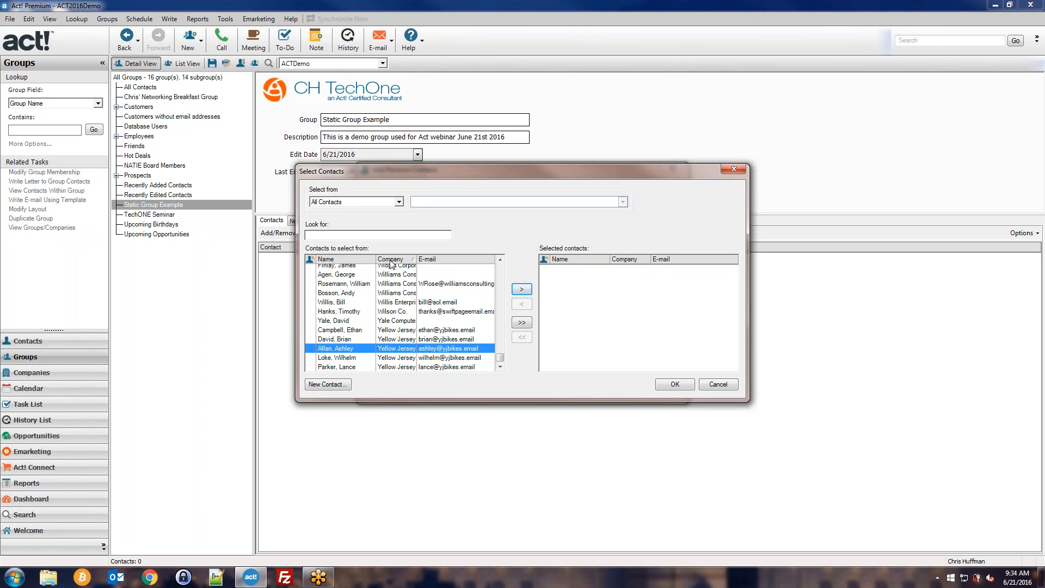
pyautogui.click(432, 259)
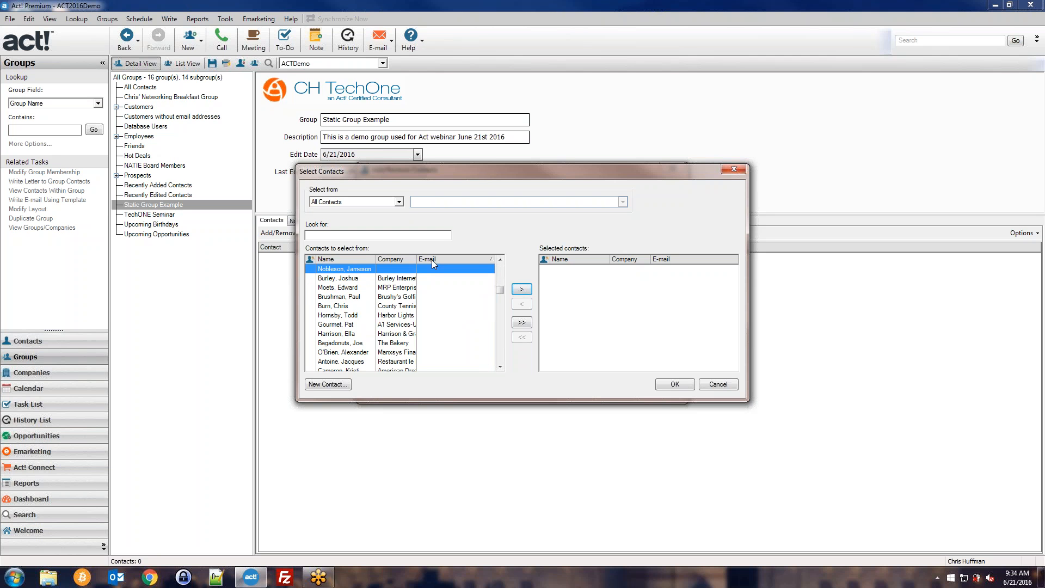
pyautogui.click(352, 260)
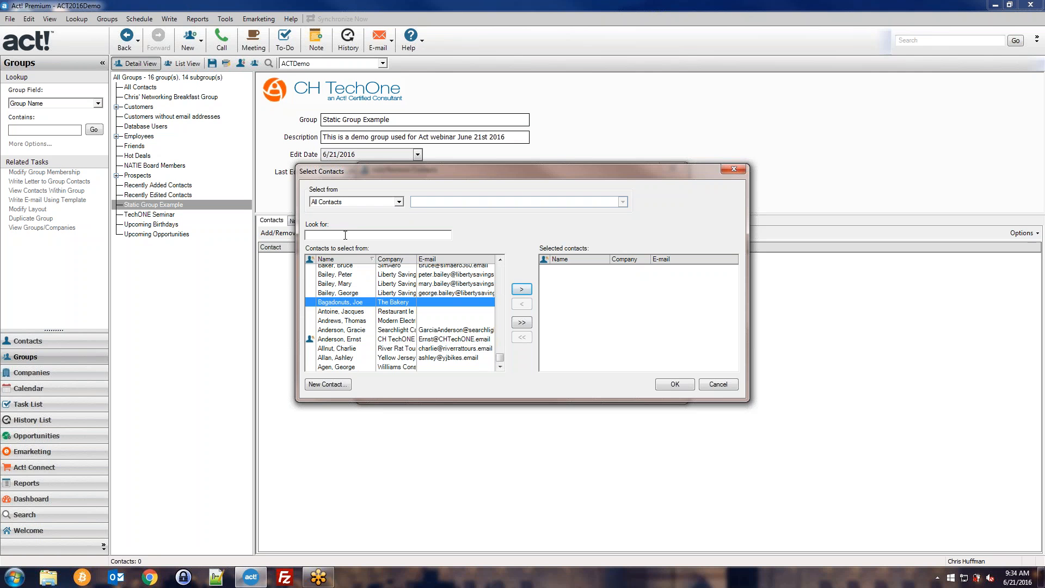
# Add the contact from The Bakery to the group's selected contacts
pyautogui.click(354, 293)
pyautogui.scroll(1, 361, 308)
pyautogui.click(355, 302)
pyautogui.click(352, 330)
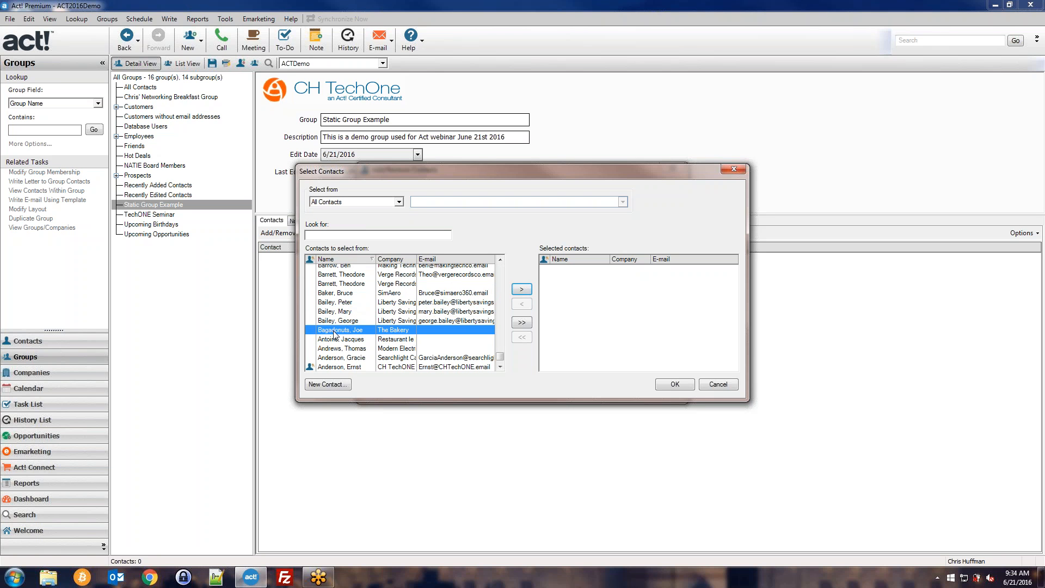
pyautogui.click(521, 290)
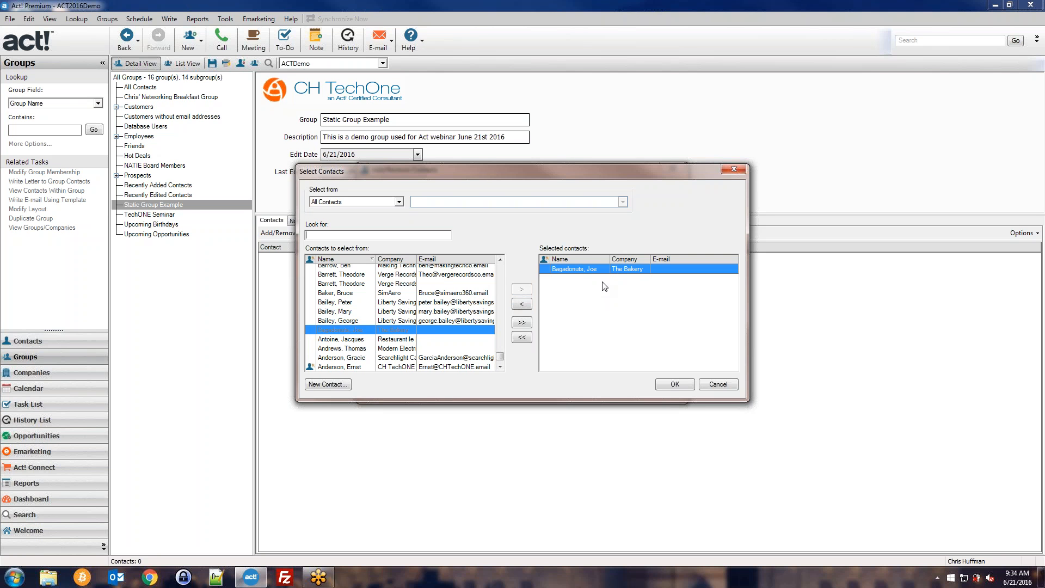
# Add the contact from "Modern Electr…" and the first-listed Green Plastics contact under B to the selected contacts
pyautogui.click(331, 284)
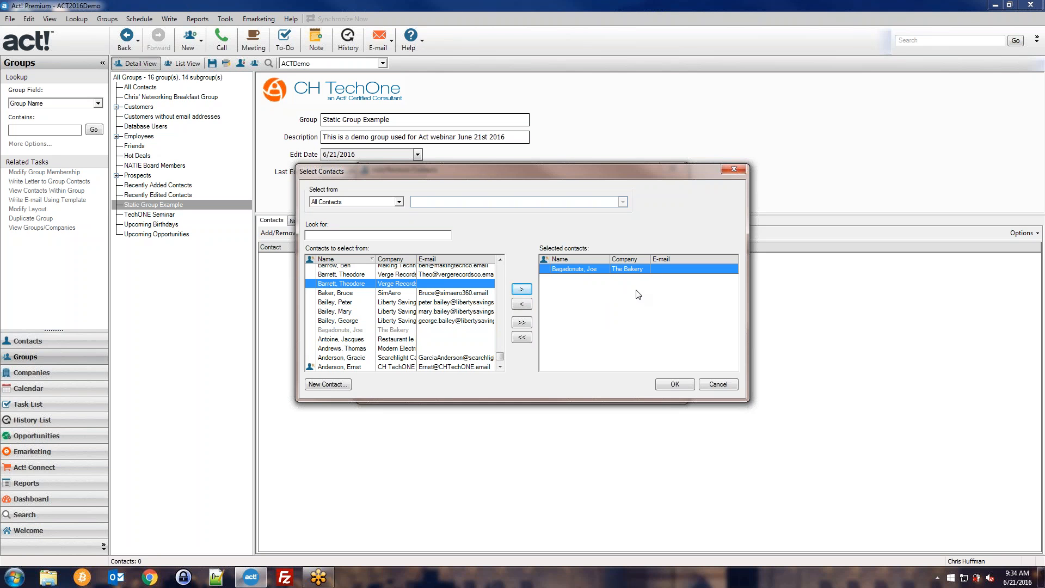
pyautogui.click(432, 340)
pyautogui.scroll(-1, 416, 343)
pyautogui.click(390, 321)
pyautogui.click(521, 289)
pyautogui.click(366, 342)
pyautogui.scroll(5, 366, 348)
pyautogui.click(350, 311)
pyautogui.click(521, 289)
# Add one contact each from American Dreams, "Johnson Desi…" and Ace Pet Store Franchises to the selected contacts
pyautogui.scroll(4, 414, 326)
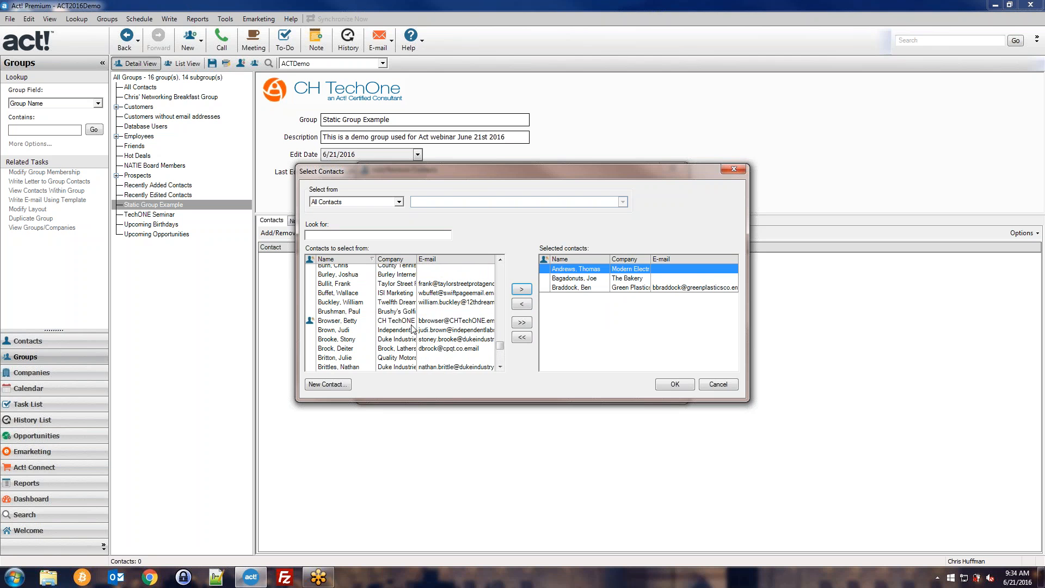
pyautogui.click(378, 321)
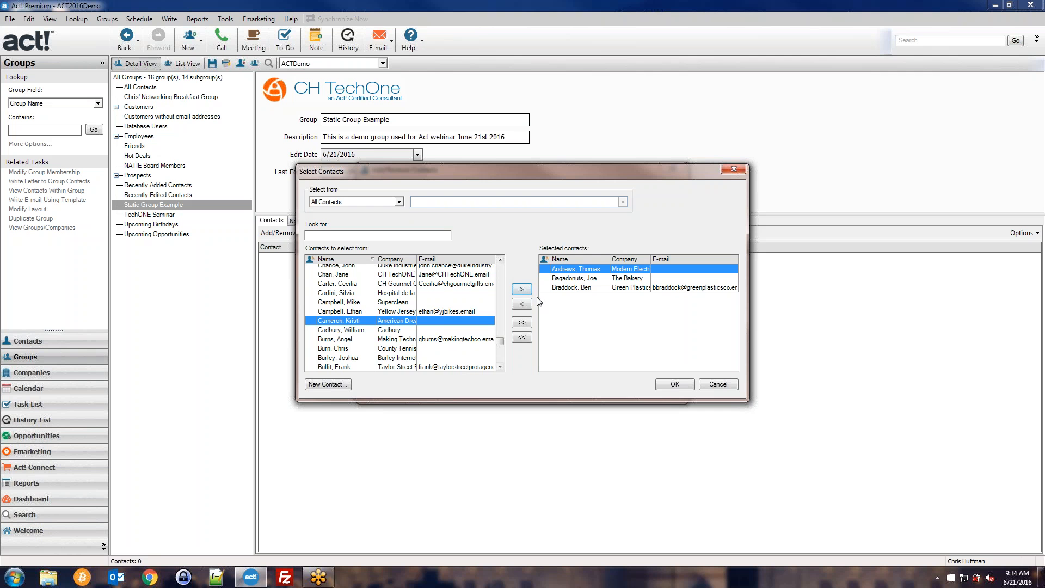
pyautogui.click(521, 289)
pyautogui.scroll(4, 372, 327)
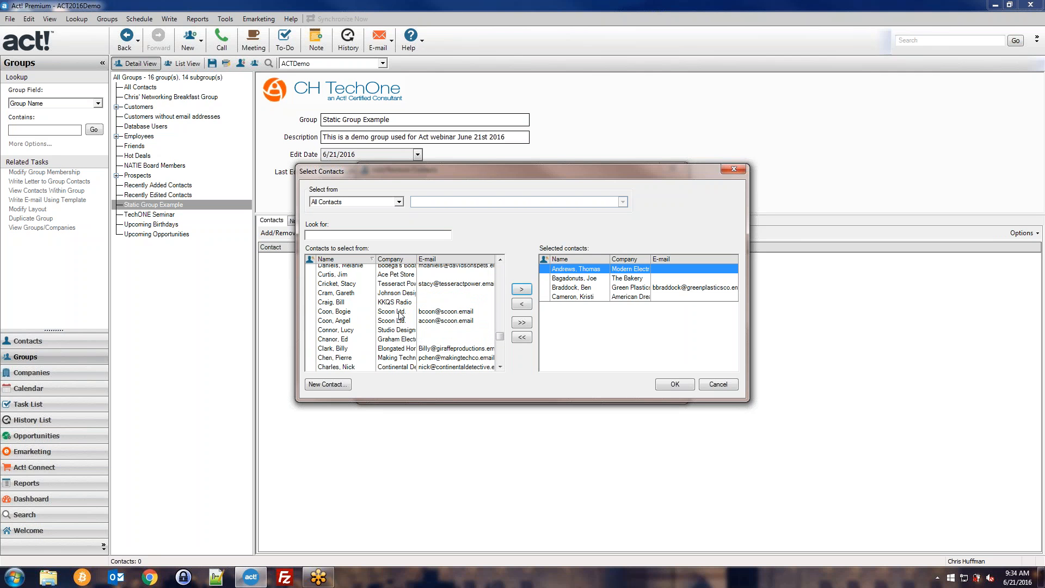
pyautogui.click(363, 293)
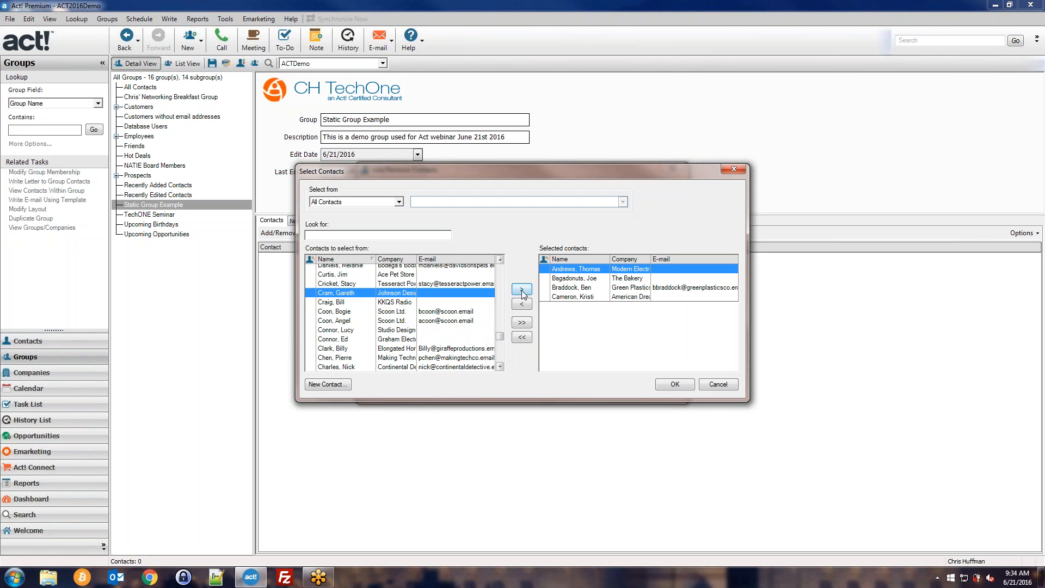
pyautogui.click(521, 290)
pyautogui.scroll(1, 402, 319)
pyautogui.click(385, 302)
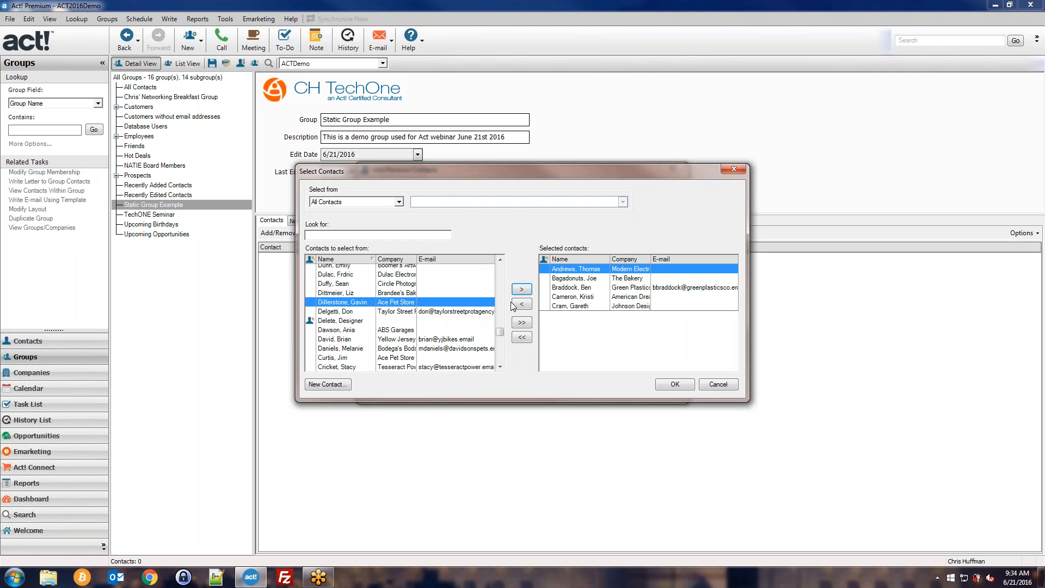
pyautogui.click(522, 290)
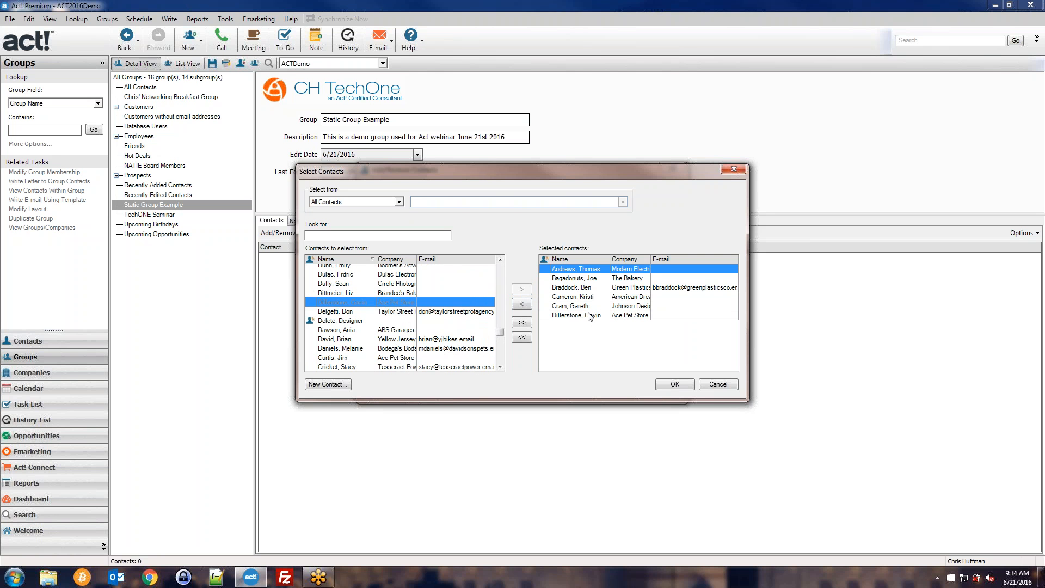
# Add the Brandee's Bakery contact to the selected contacts and remove the Green Plastics contact from them
pyautogui.click(384, 293)
pyautogui.click(521, 289)
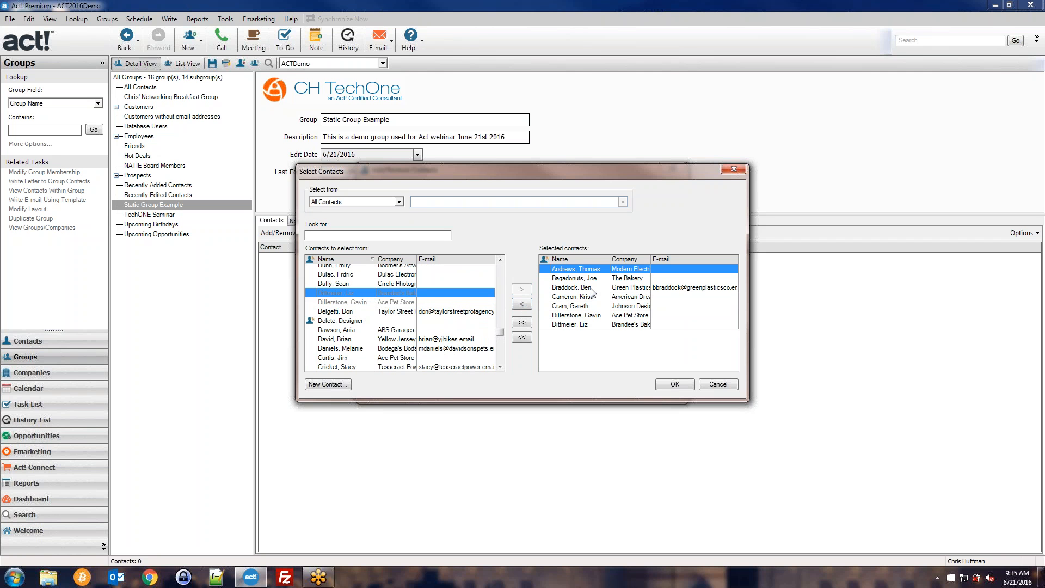
pyautogui.click(569, 287)
pyautogui.click(521, 303)
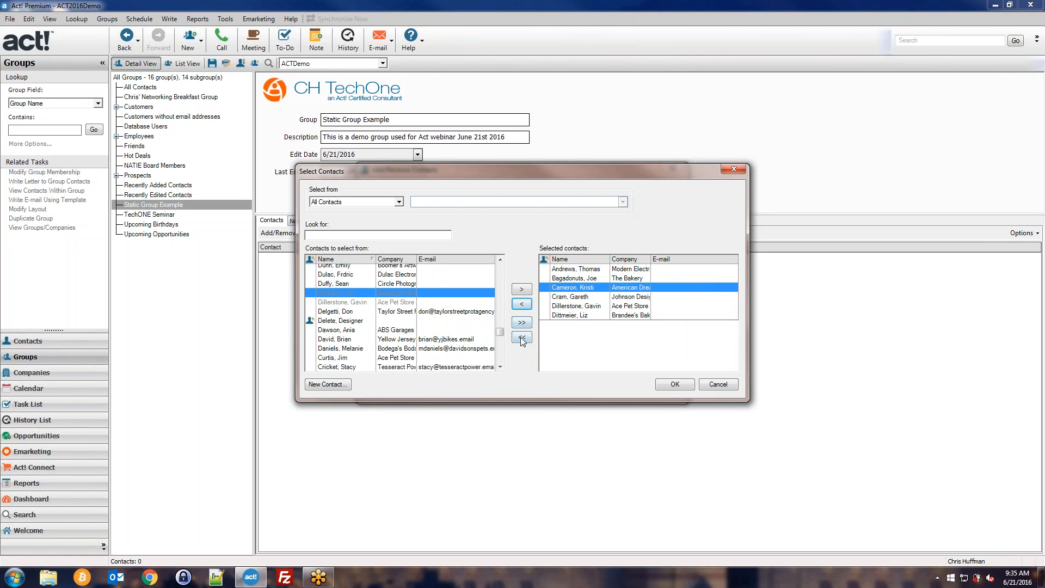
# Add the Black Forest Baking contact to the selected contacts and apply the static membership to the group
pyautogui.click(372, 284)
pyautogui.scroll(1, 381, 299)
pyautogui.scroll(1, 382, 302)
pyautogui.click(386, 302)
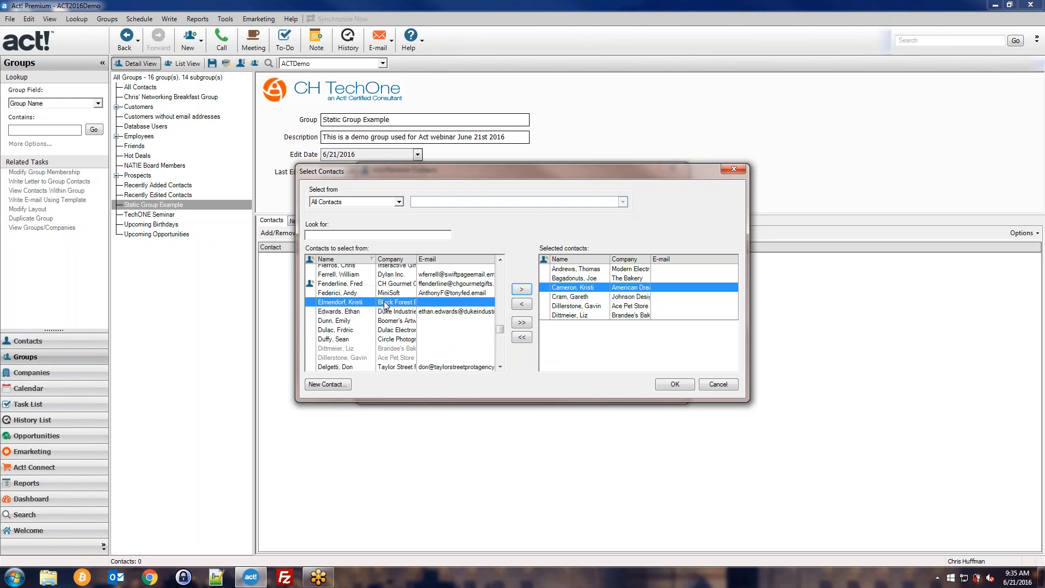
pyautogui.click(522, 289)
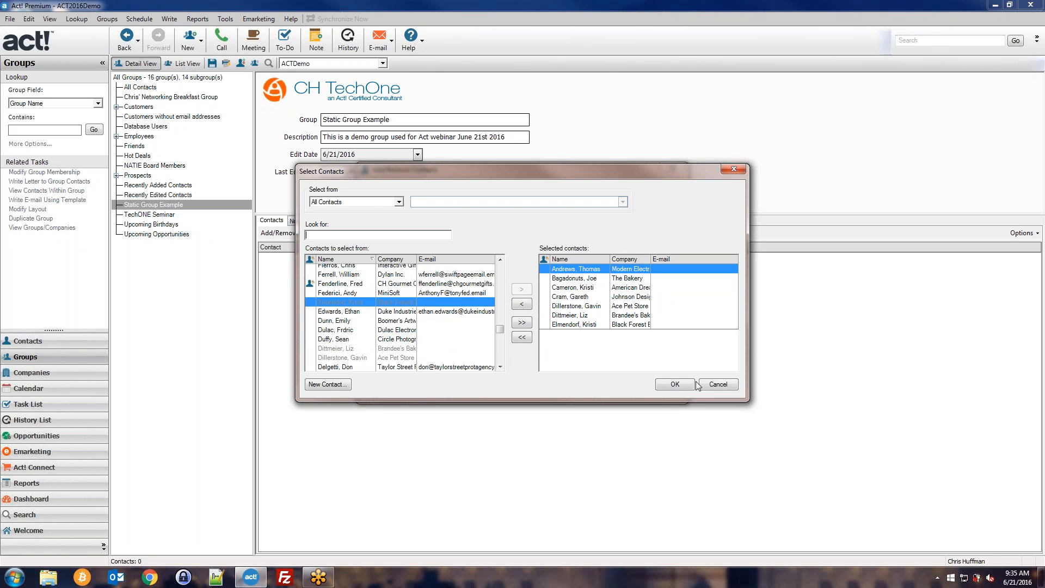
pyautogui.click(675, 384)
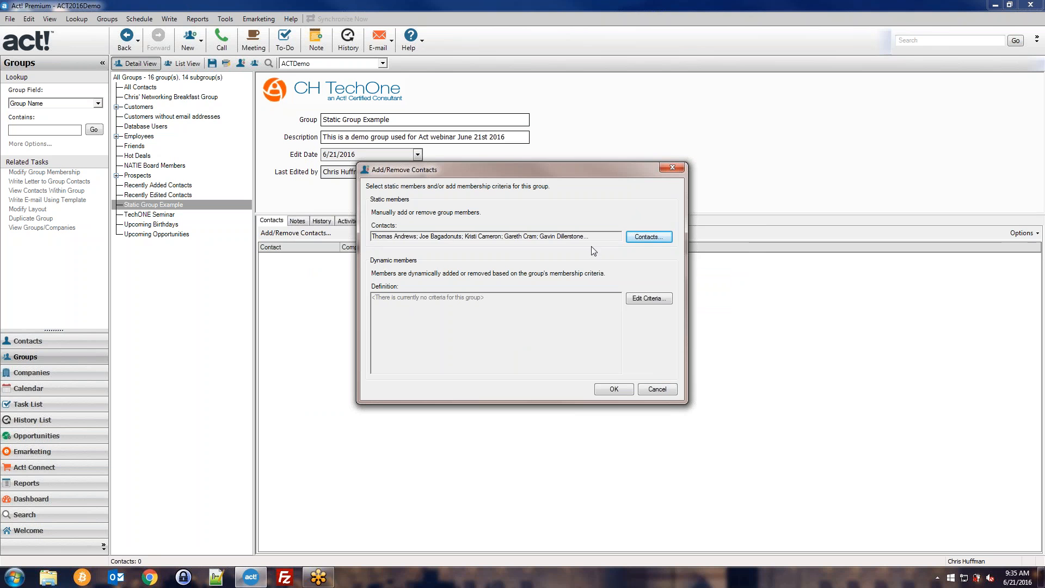
pyautogui.click(613, 389)
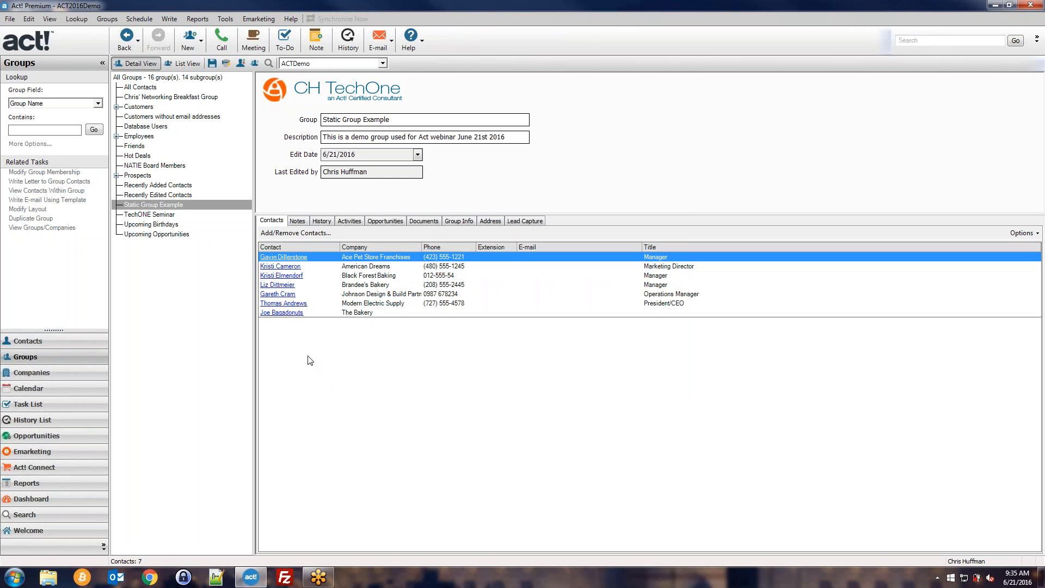
# Check the group memberships on the American Dreams contact's record and return to the Static Group Example group
pyautogui.click(283, 267)
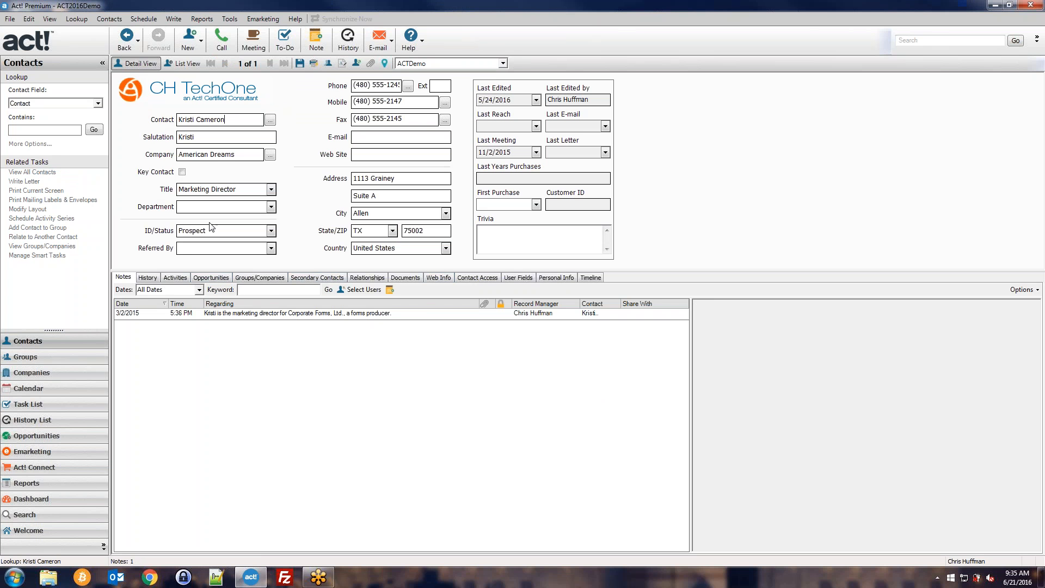
pyautogui.click(257, 278)
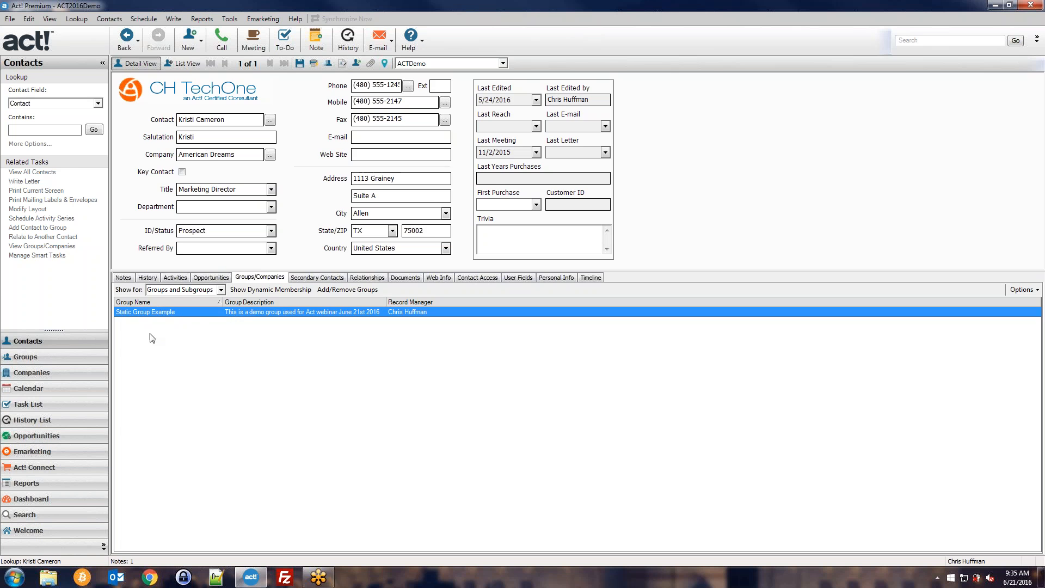
pyautogui.click(69, 360)
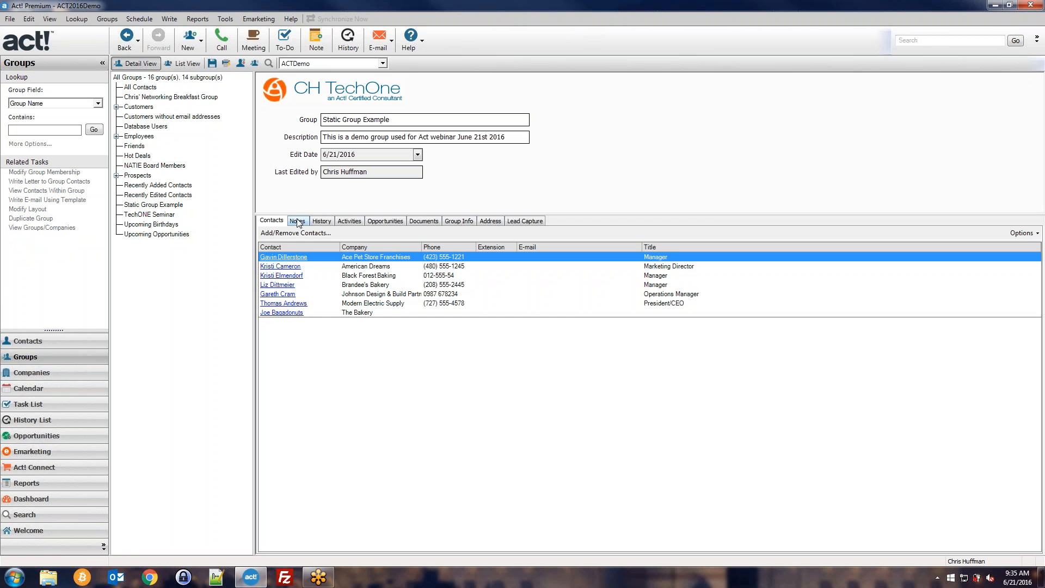
pyautogui.click(165, 206)
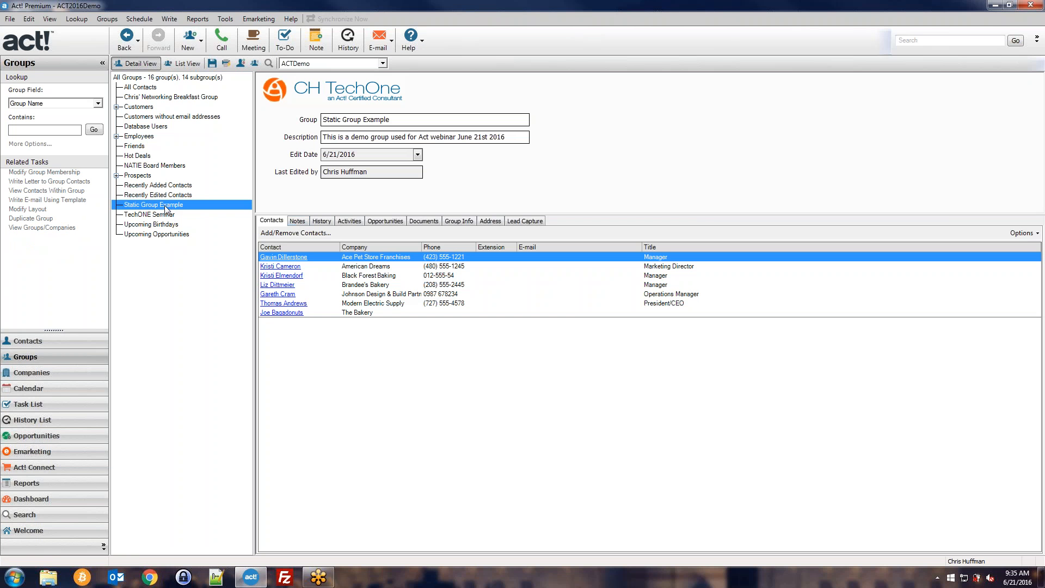
# Review the notes and history of the Static Group Example group, ending on its contact list
pyautogui.click(298, 221)
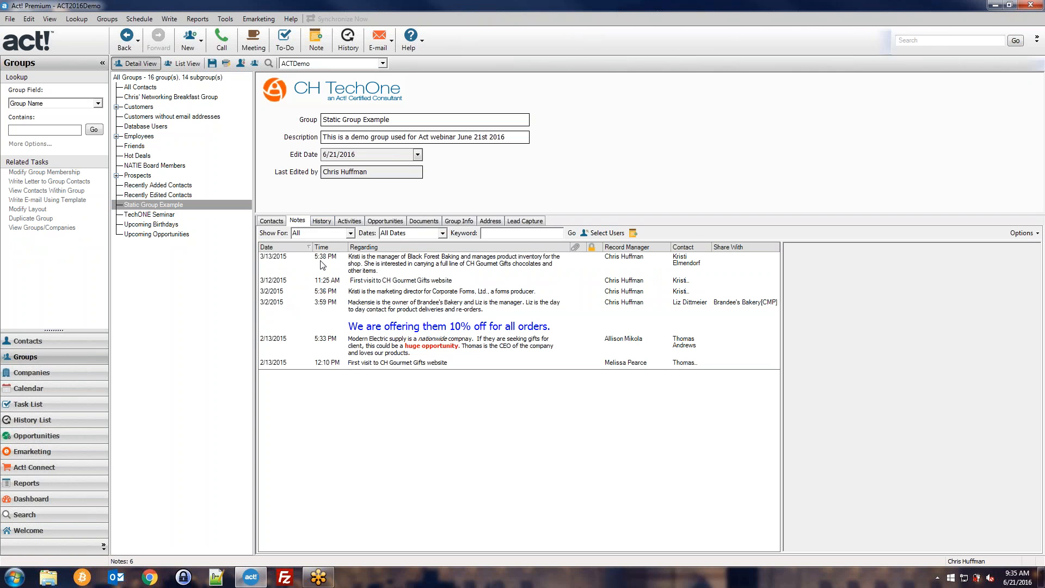
pyautogui.click(317, 269)
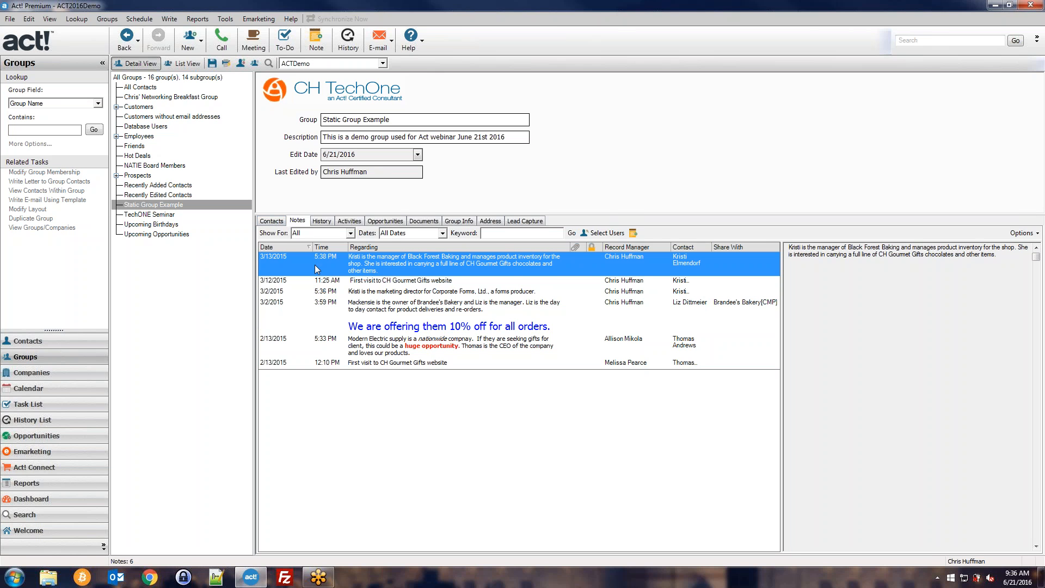
pyautogui.click(321, 220)
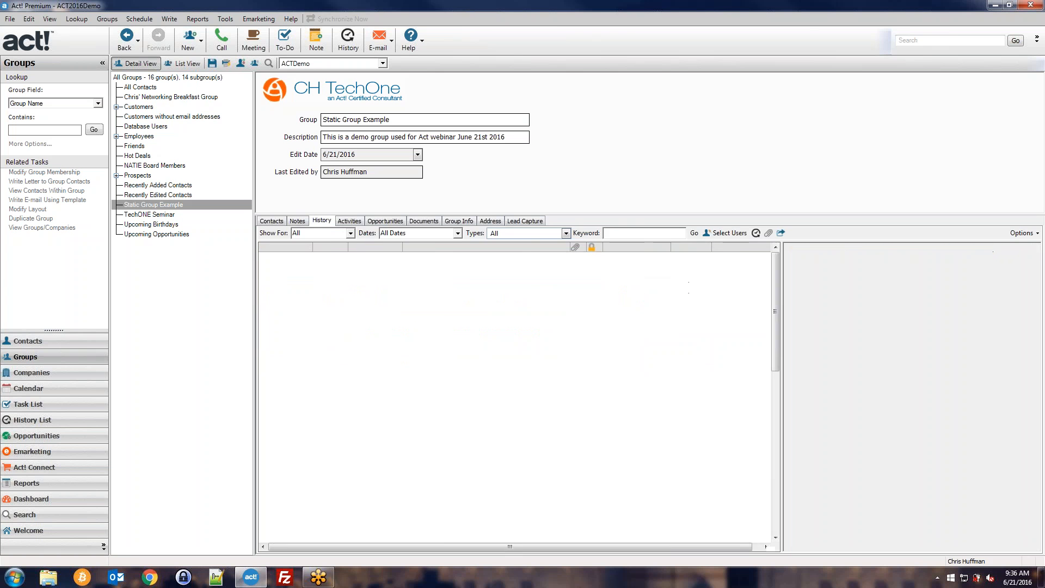
pyautogui.click(274, 222)
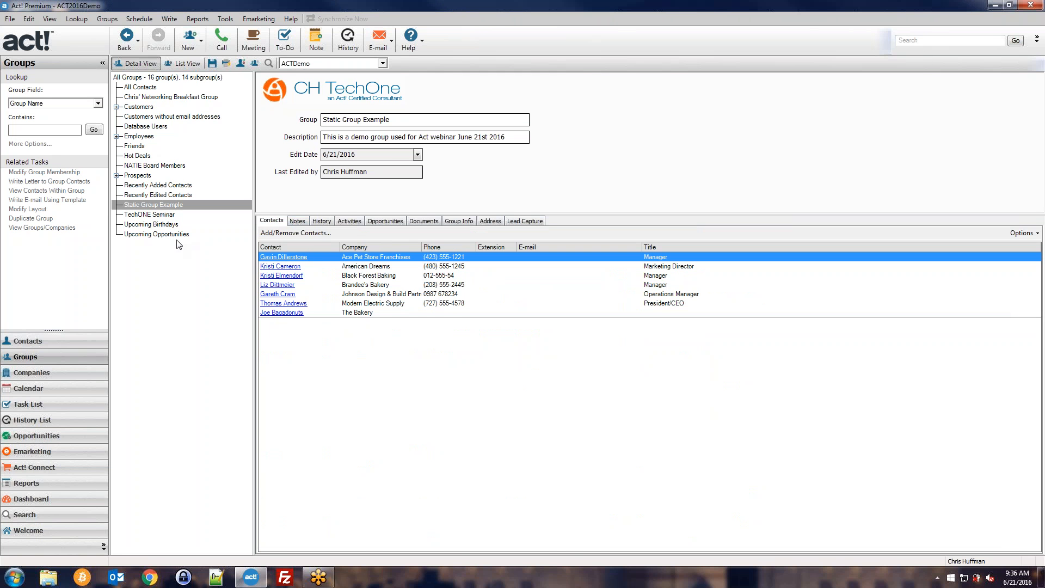
# View the static and dynamic membership settings of Static Group Example and close them without changes
pyautogui.click(164, 204)
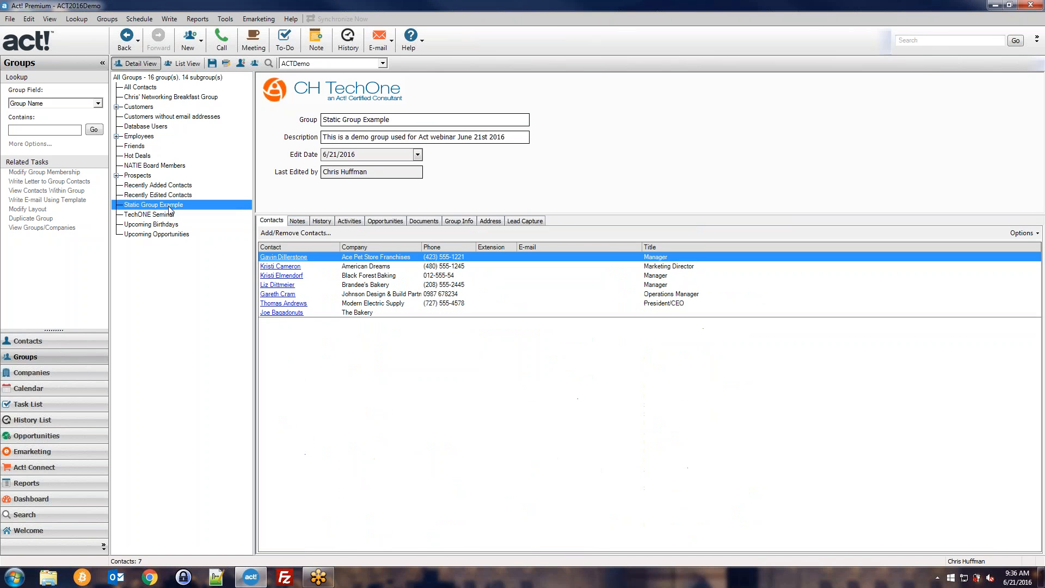
pyautogui.click(289, 232)
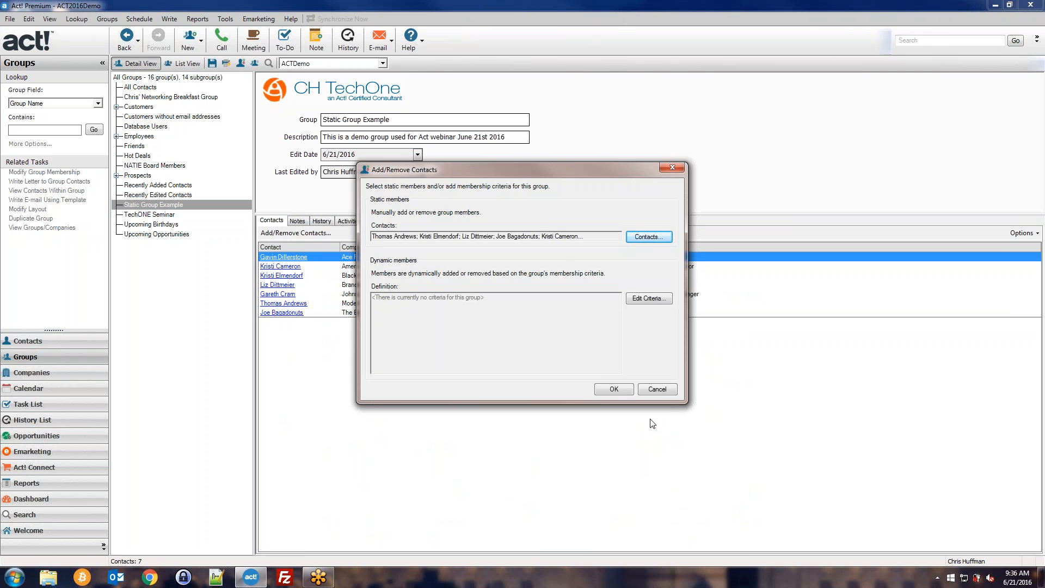
pyautogui.click(656, 390)
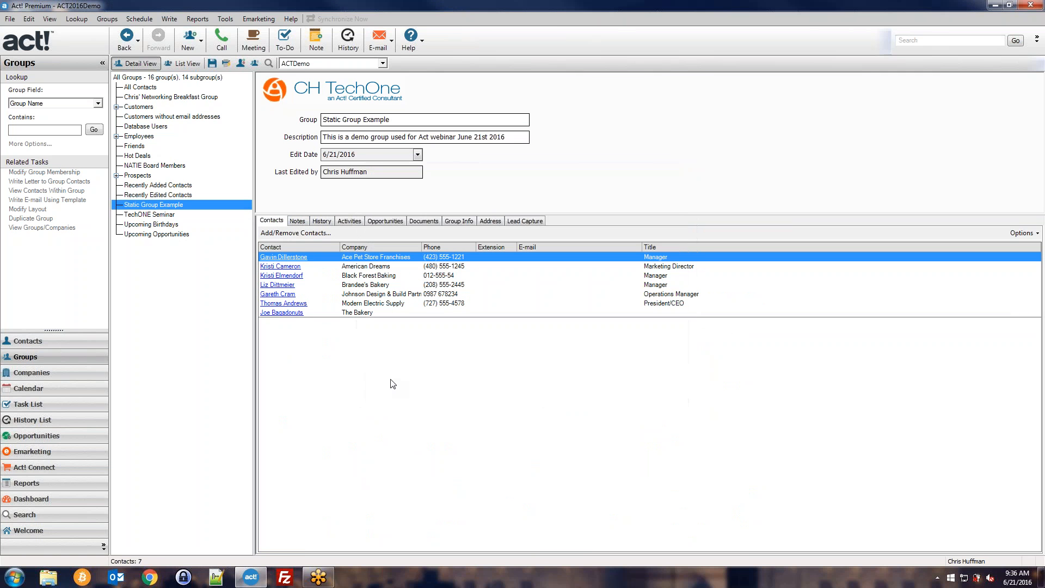
# Create and save a group named "Dynamic Group Example" with the description "Dynamic group example for webinar June 21st 2016"
pyautogui.click(186, 44)
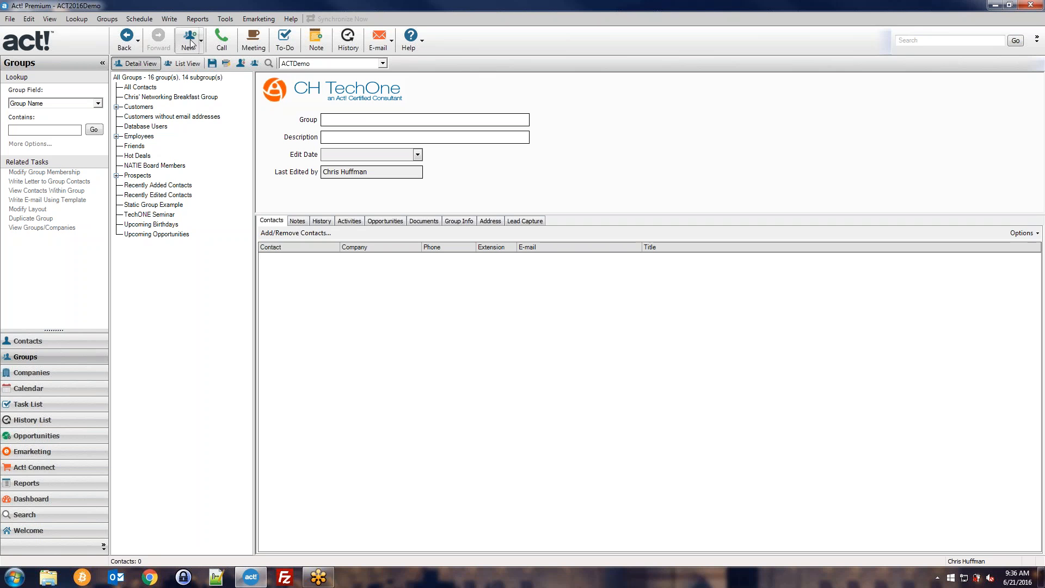
pyautogui.write('Dynamic Group Example')
pyautogui.press('Tab')
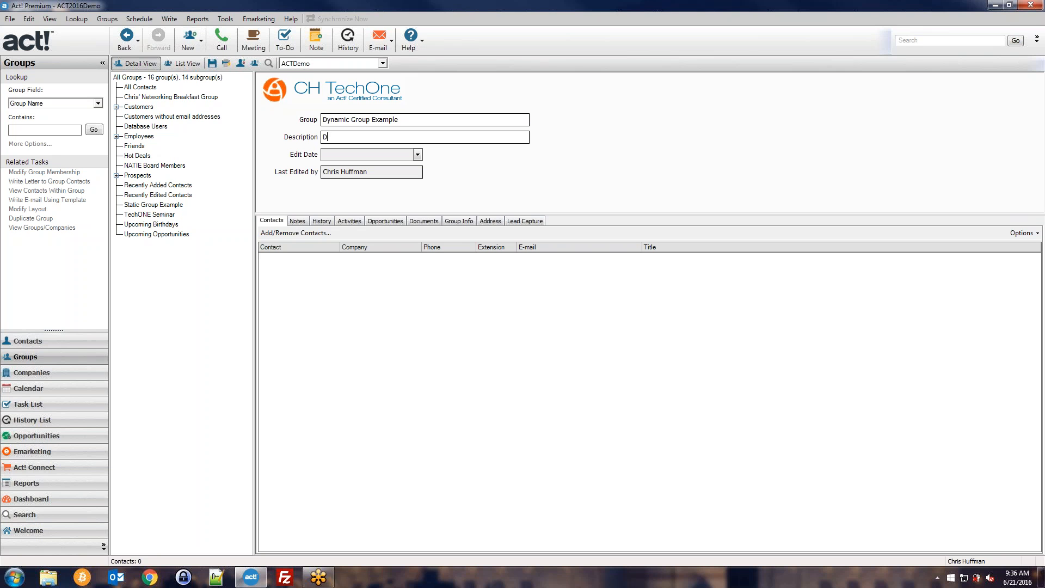
pyautogui.write('group example for webinar June 21st 2016')
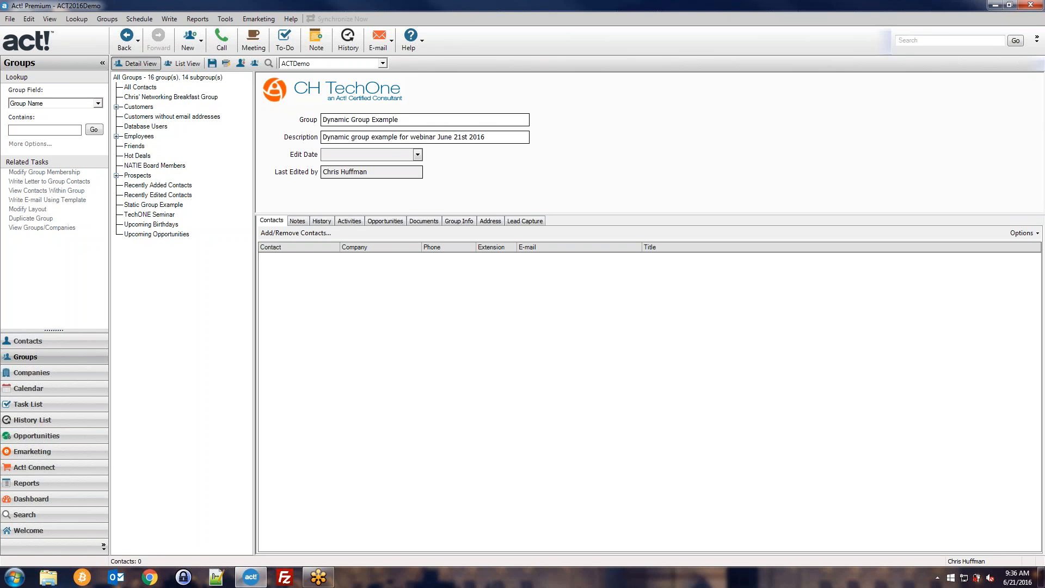
pyautogui.click(212, 64)
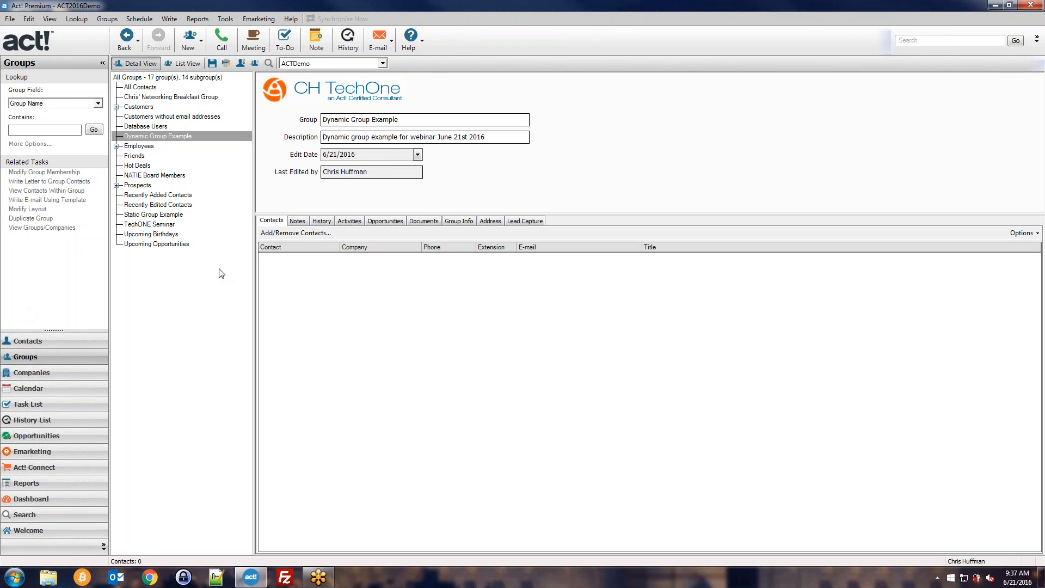
# Show all contacts as a list and browse through the records
pyautogui.click(60, 344)
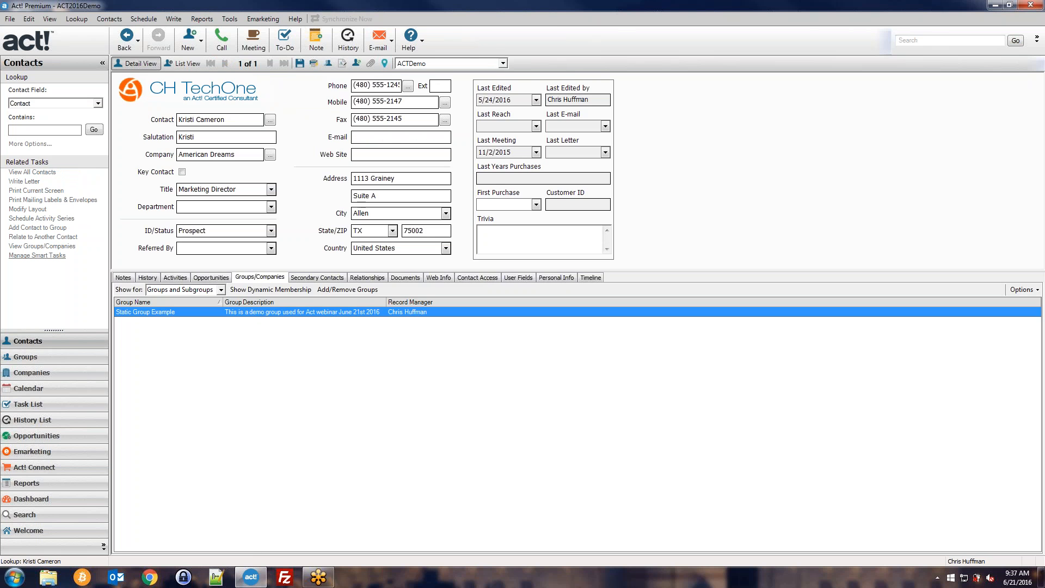
pyautogui.click(183, 63)
pyautogui.click(306, 150)
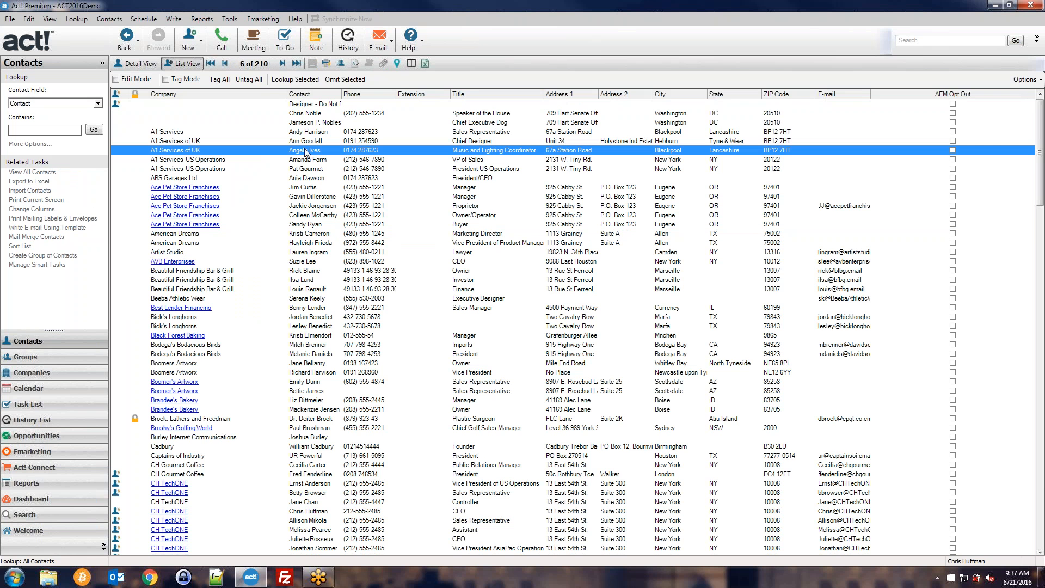
pyautogui.click(333, 252)
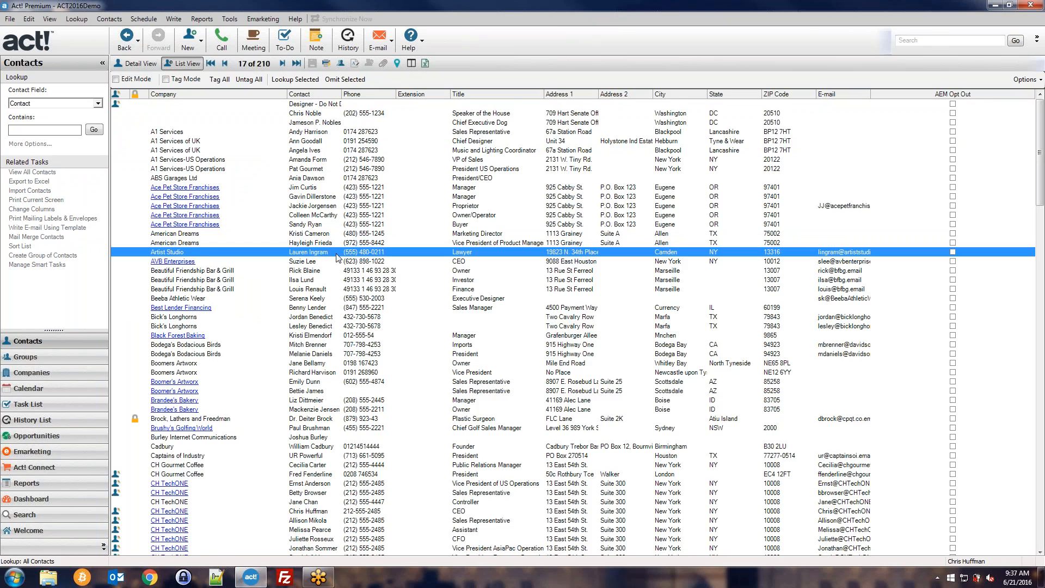
pyautogui.scroll(-7, 337, 266)
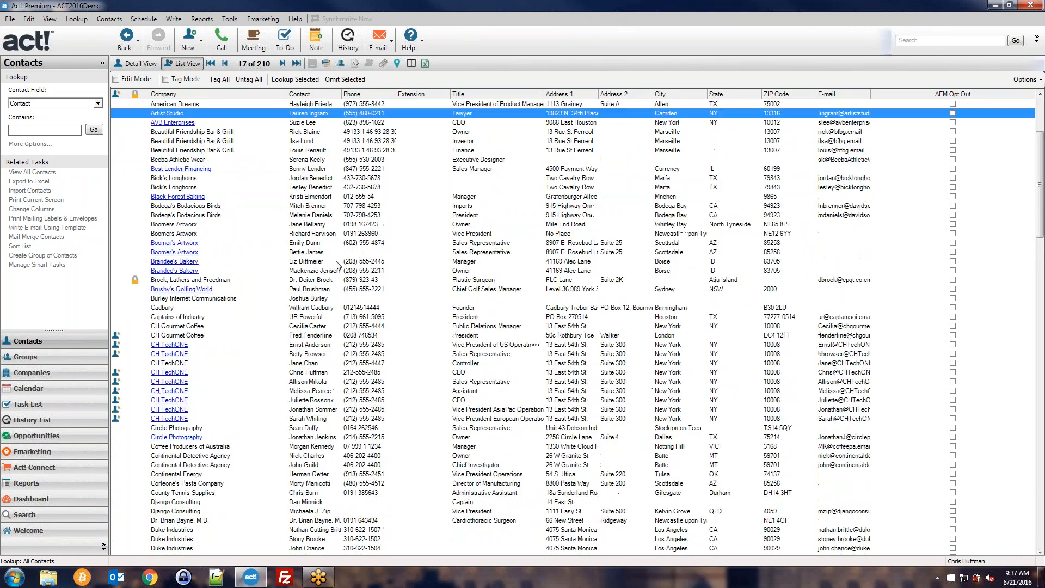
pyautogui.scroll(7, 339, 265)
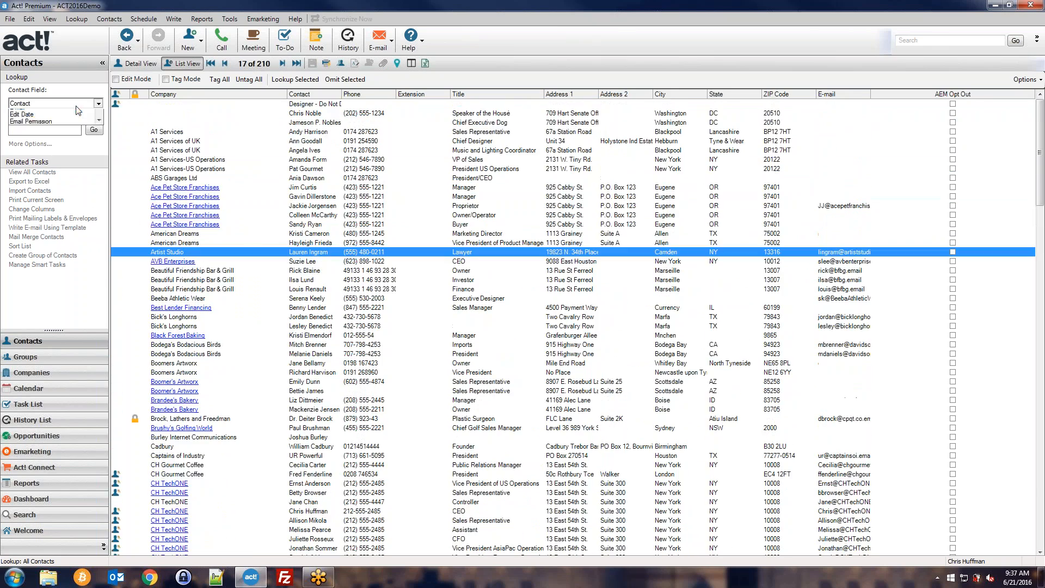
# Look up the contacts whose State field contains CA
pyautogui.click(97, 103)
pyautogui.press('s')
pyautogui.scroll(-1, 65, 135)
pyautogui.scroll(-1, 43, 121)
pyautogui.scroll(-3, 41, 121)
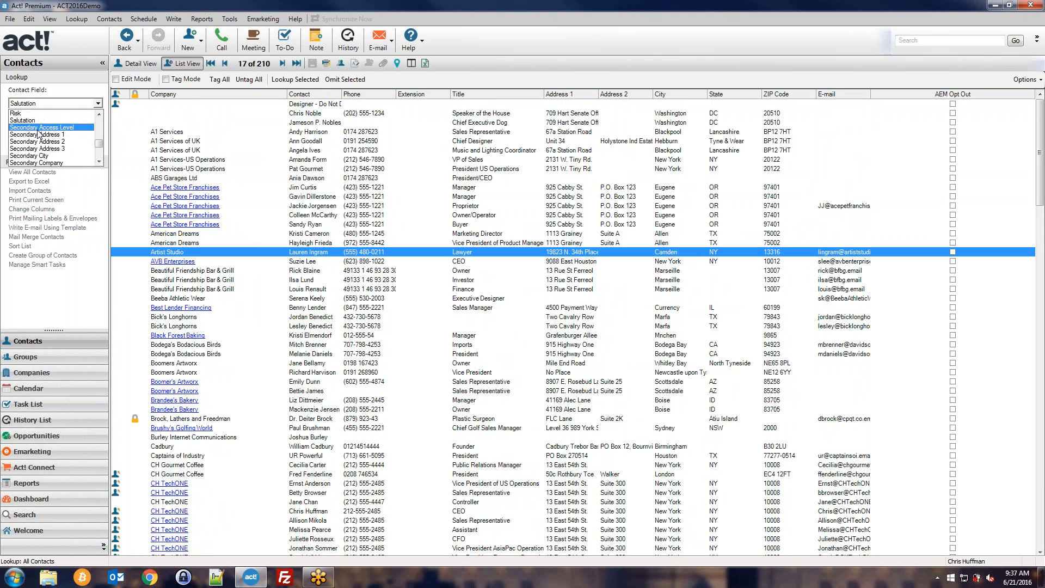
pyautogui.scroll(-5, 38, 133)
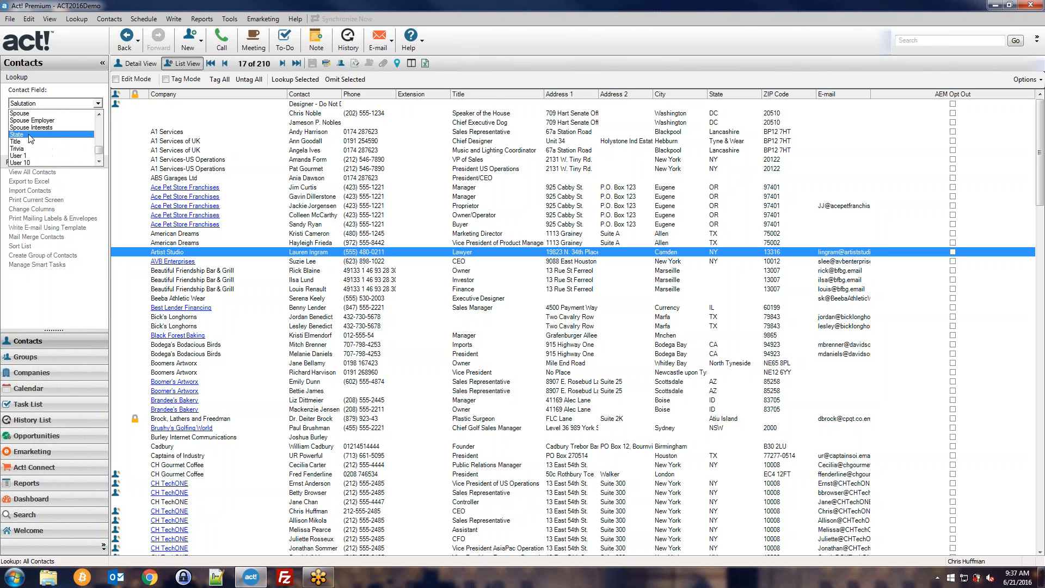
pyautogui.click(39, 134)
pyautogui.click(23, 128)
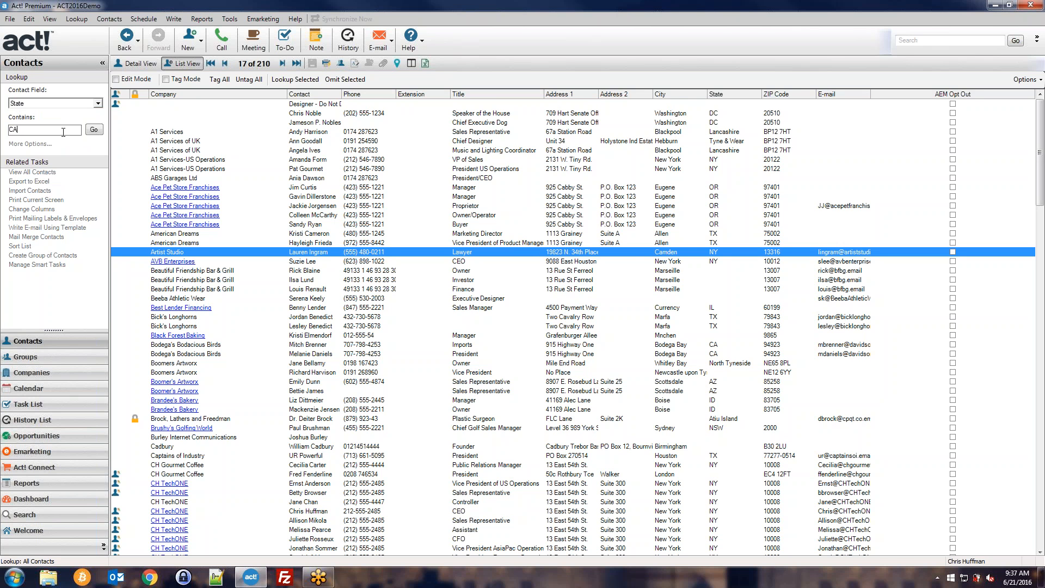
pyautogui.click(97, 131)
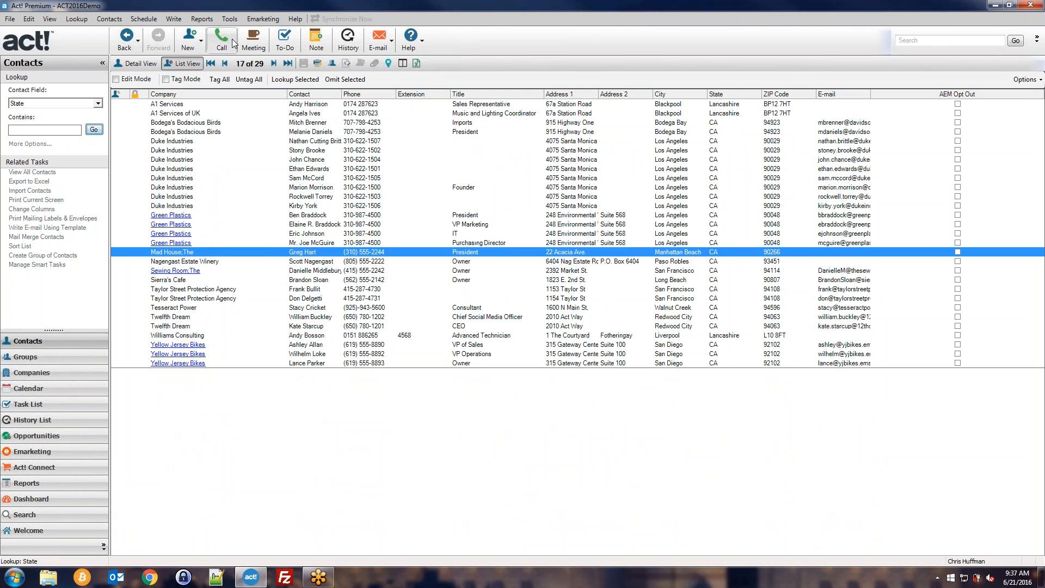
# Examine the City and State values in the lookup results, comparing the Lancashire records with the CA ones
pyautogui.click(667, 106)
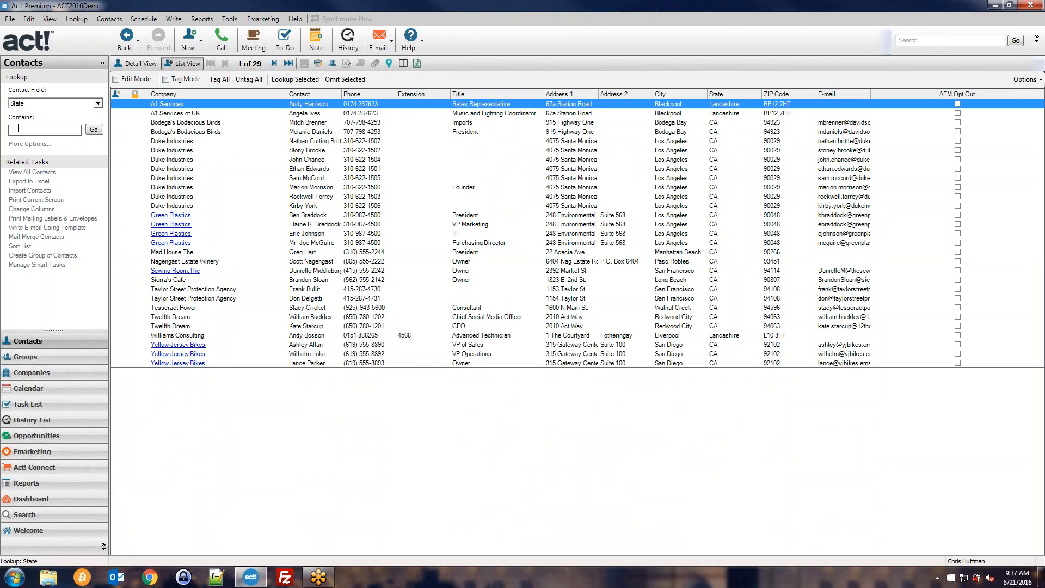
pyautogui.click(697, 122)
pyautogui.click(700, 326)
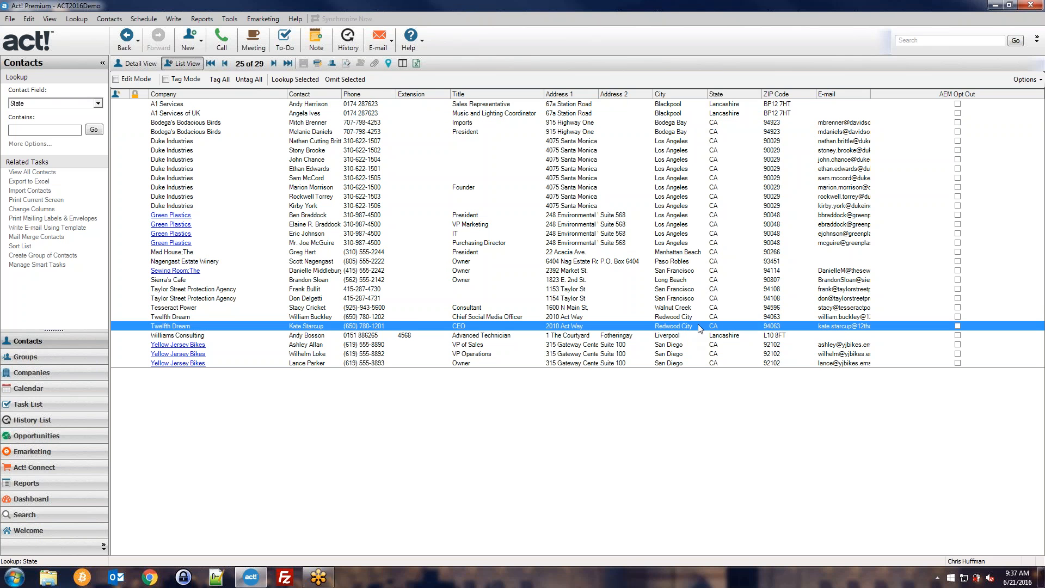
pyautogui.click(709, 338)
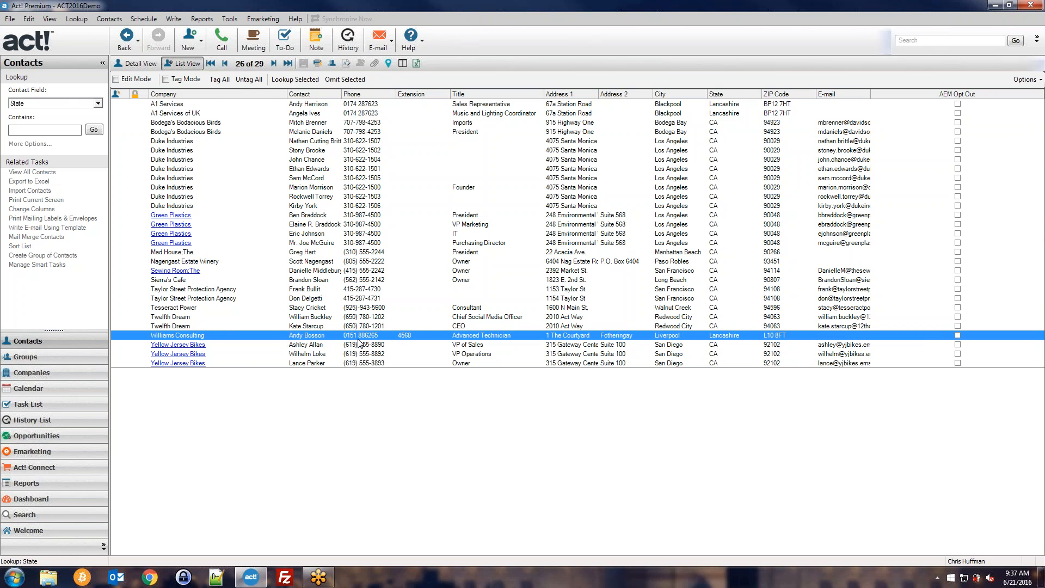
pyautogui.click(734, 116)
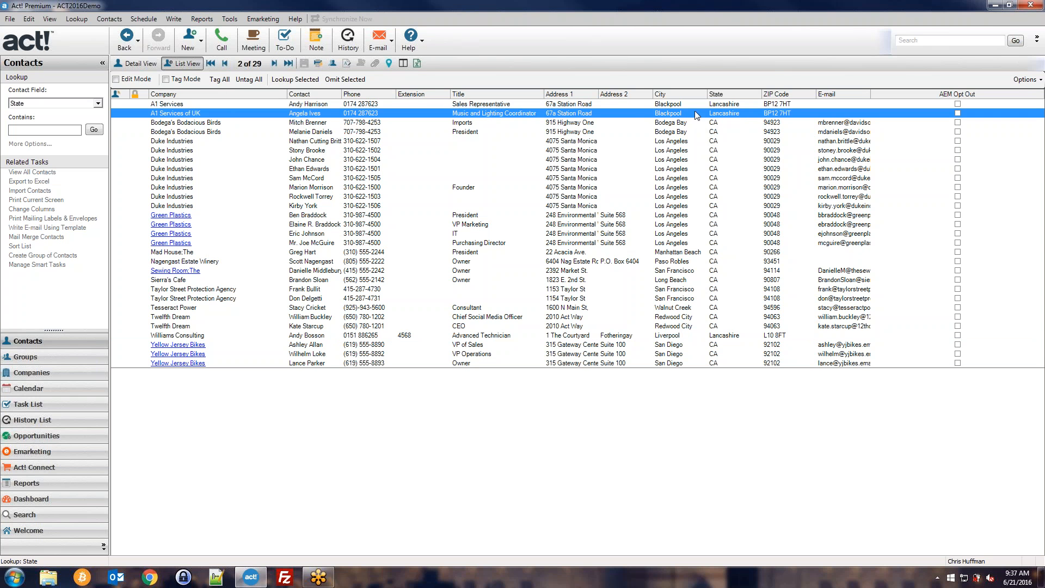
pyautogui.click(726, 336)
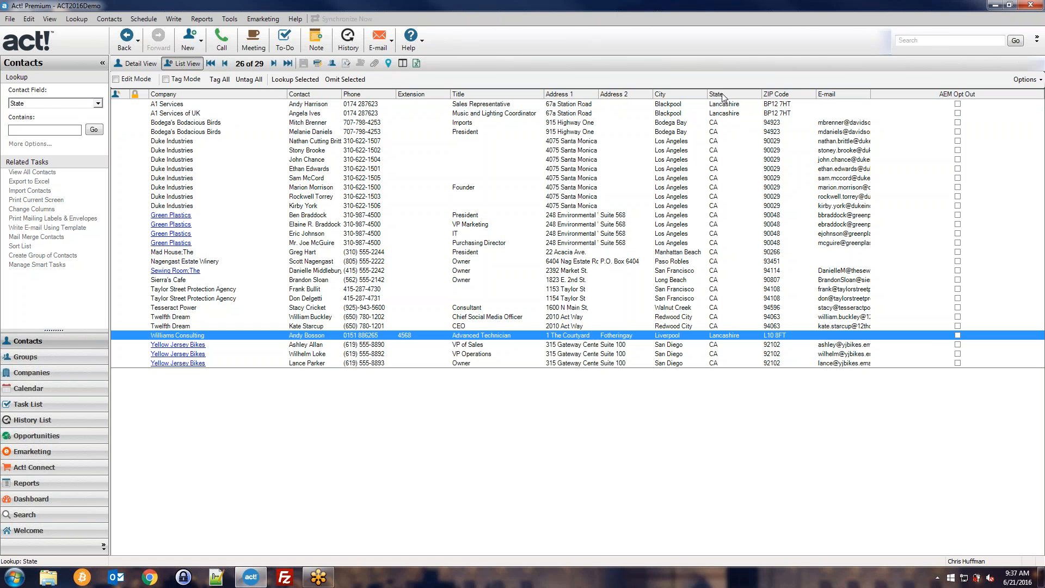
# Show all contacts in the list again and browse through the records
pyautogui.click(727, 114)
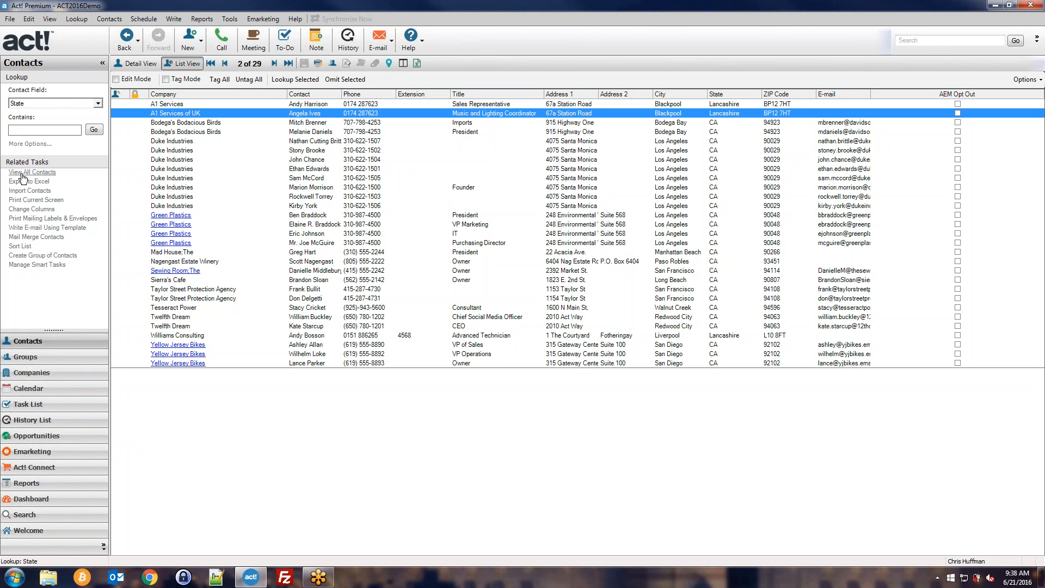
pyautogui.click(24, 173)
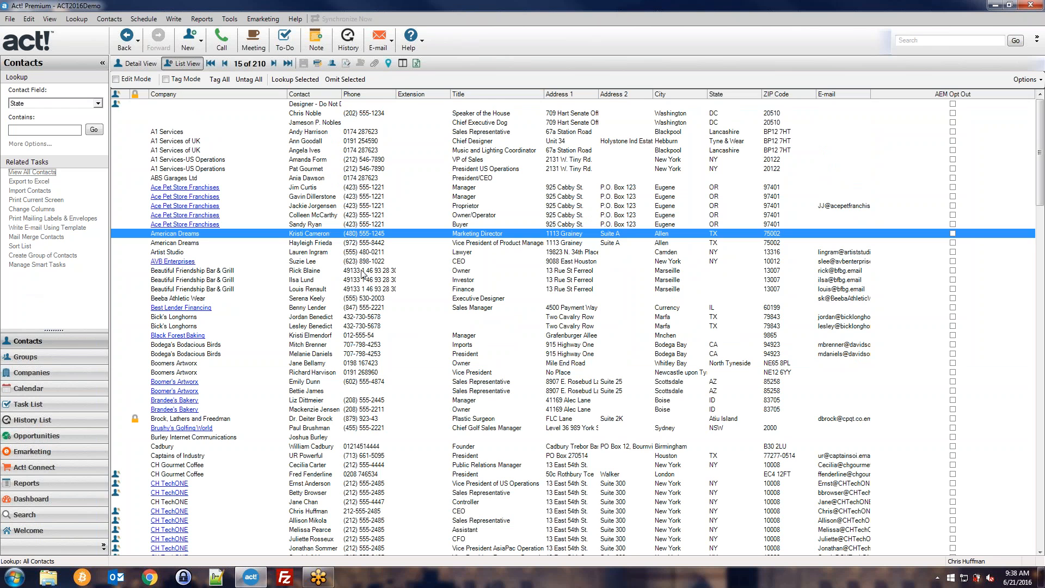
pyautogui.click(444, 178)
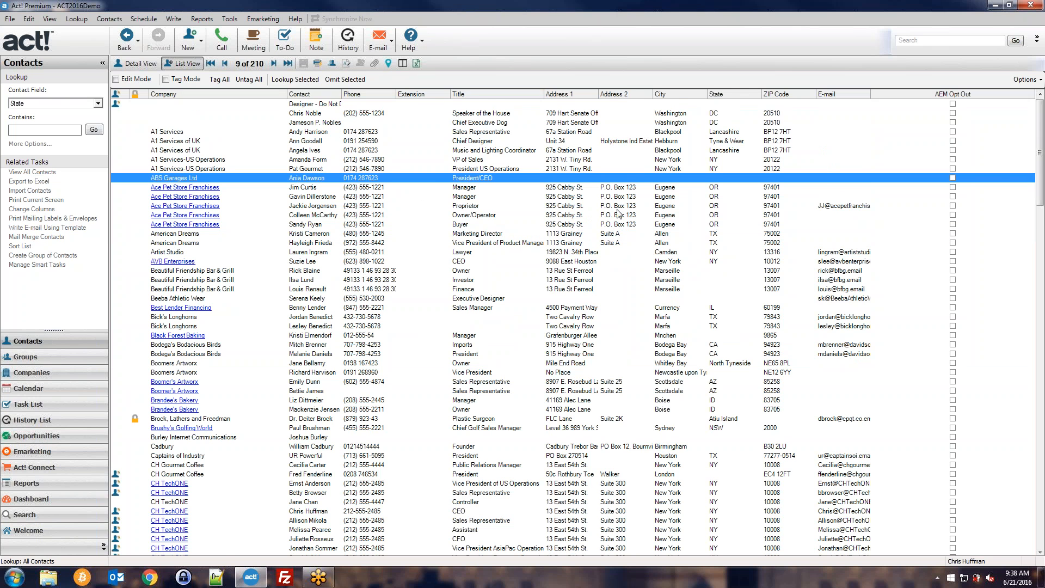
pyautogui.scroll(-3, 615, 231)
# Open the dynamic membership criteria of the Dynamic Group Example group for editing
pyautogui.click(70, 360)
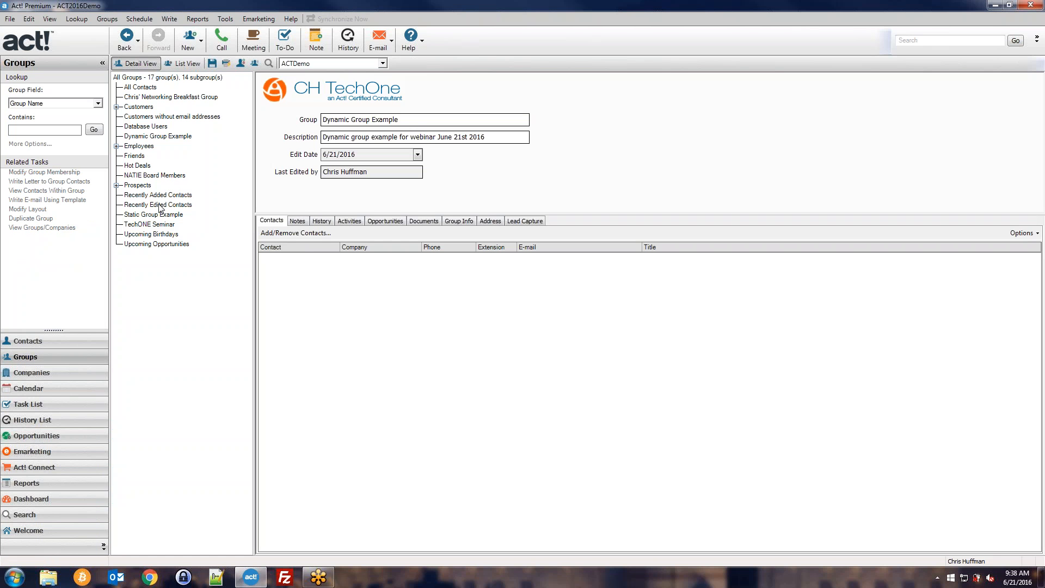
pyautogui.click(148, 137)
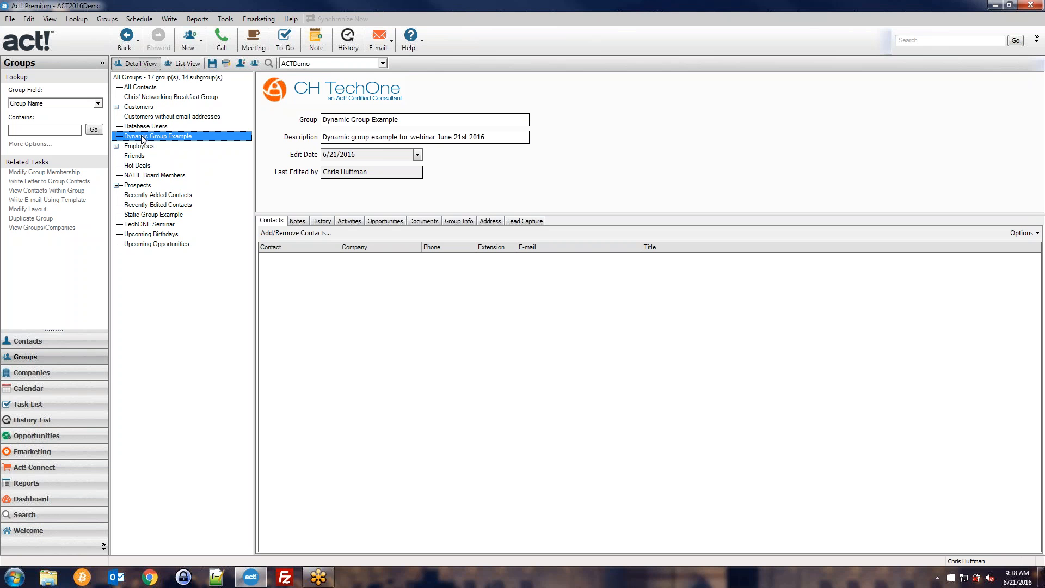
pyautogui.click(275, 234)
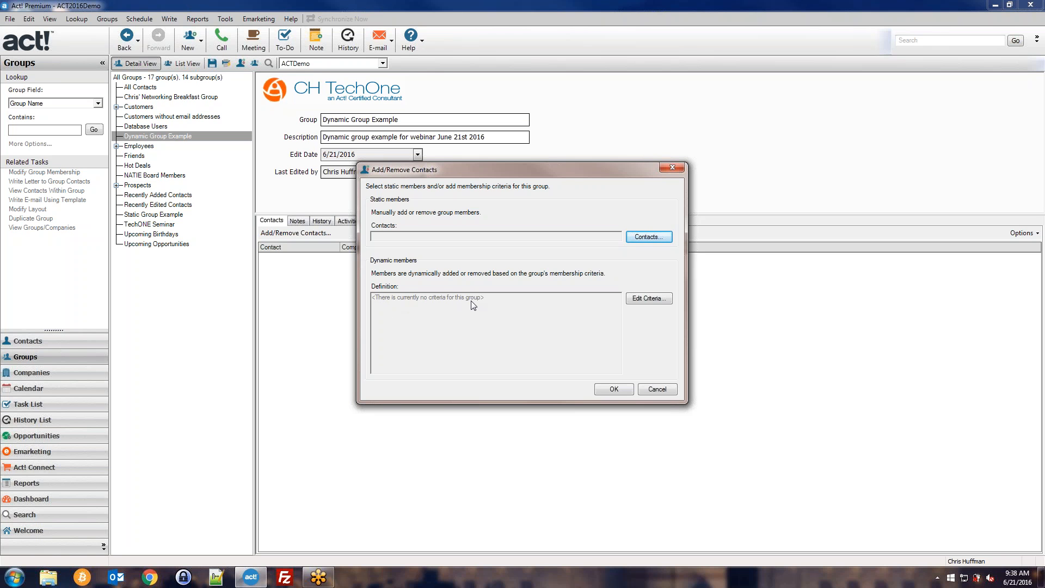
pyautogui.click(637, 301)
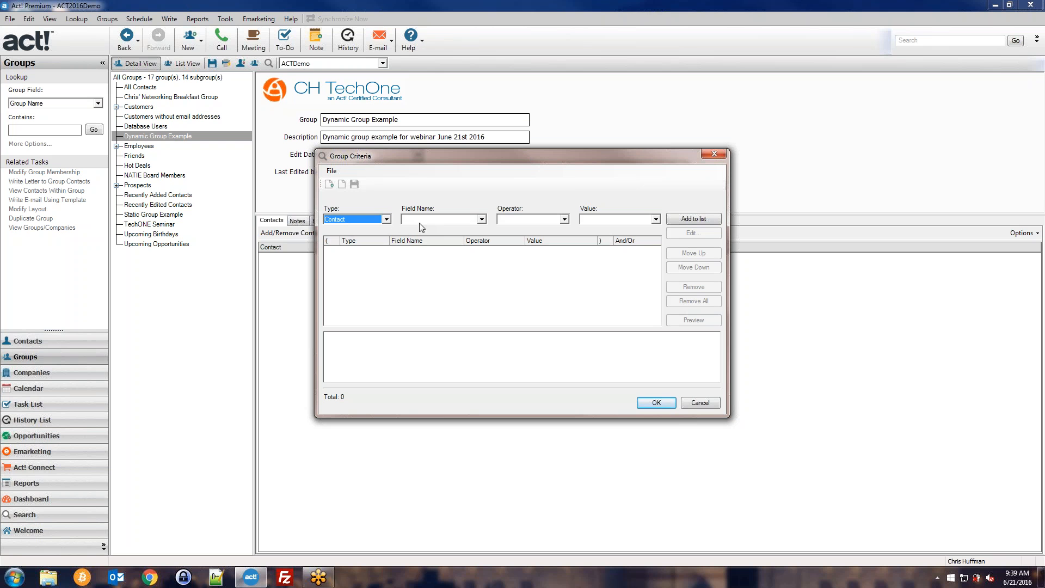
# Set the new group criterion's type to Contact and its field name to State
pyautogui.click(345, 219)
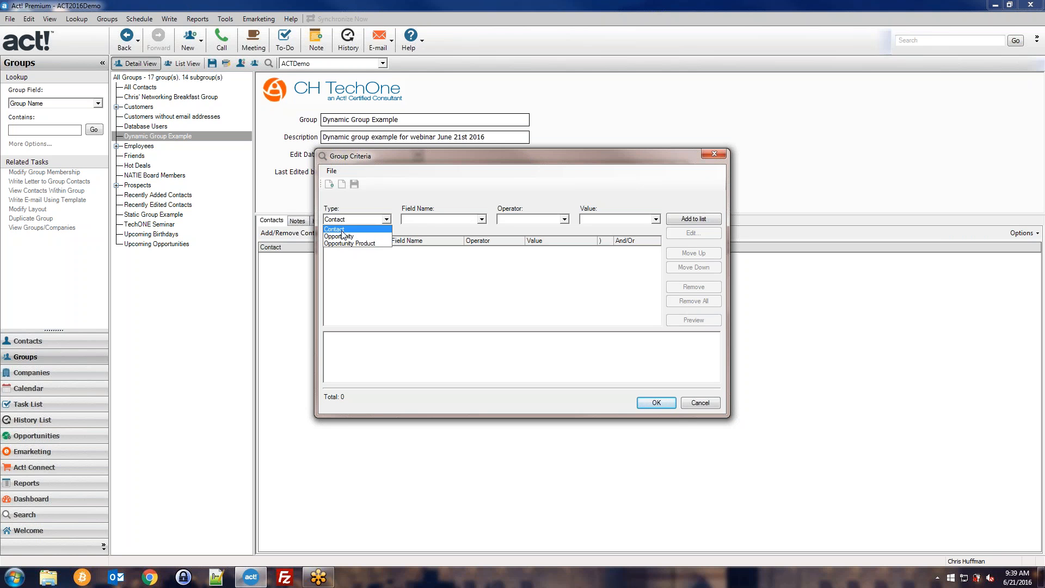
pyautogui.click(342, 230)
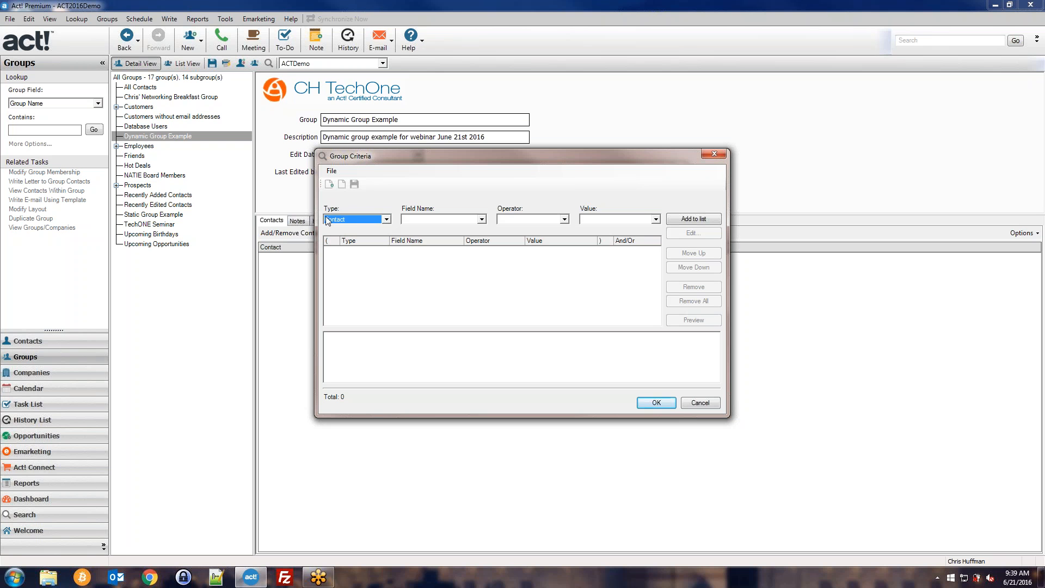
pyautogui.click(432, 220)
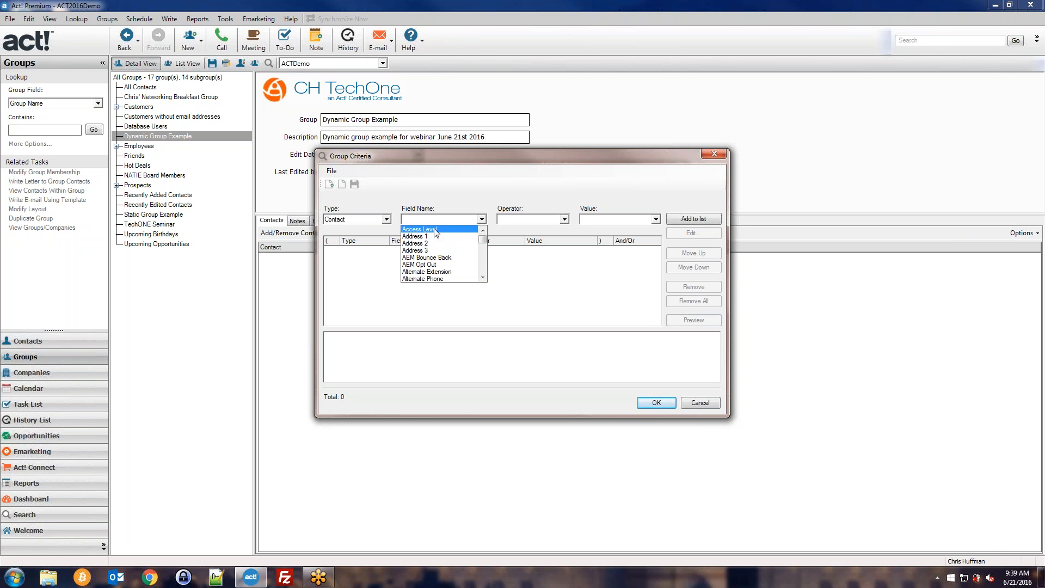
pyautogui.press('s')
pyautogui.scroll(-4, 435, 234)
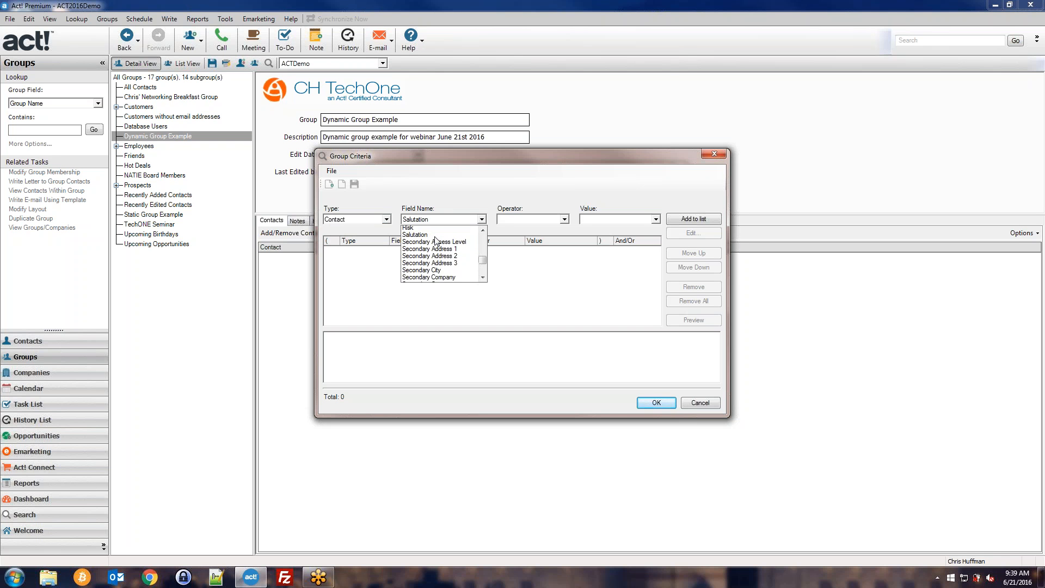
pyautogui.scroll(-3, 436, 241)
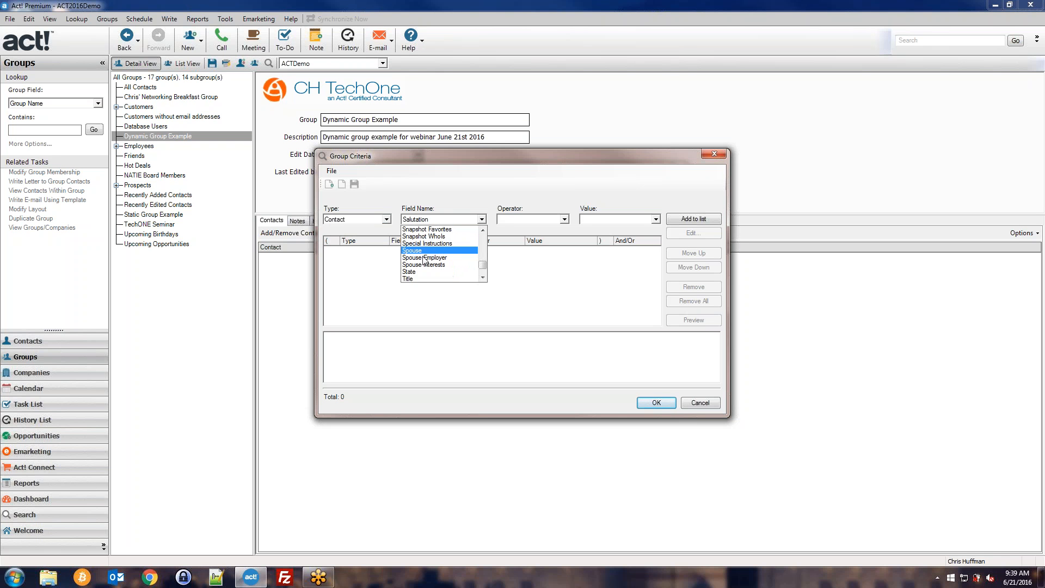
pyautogui.click(417, 272)
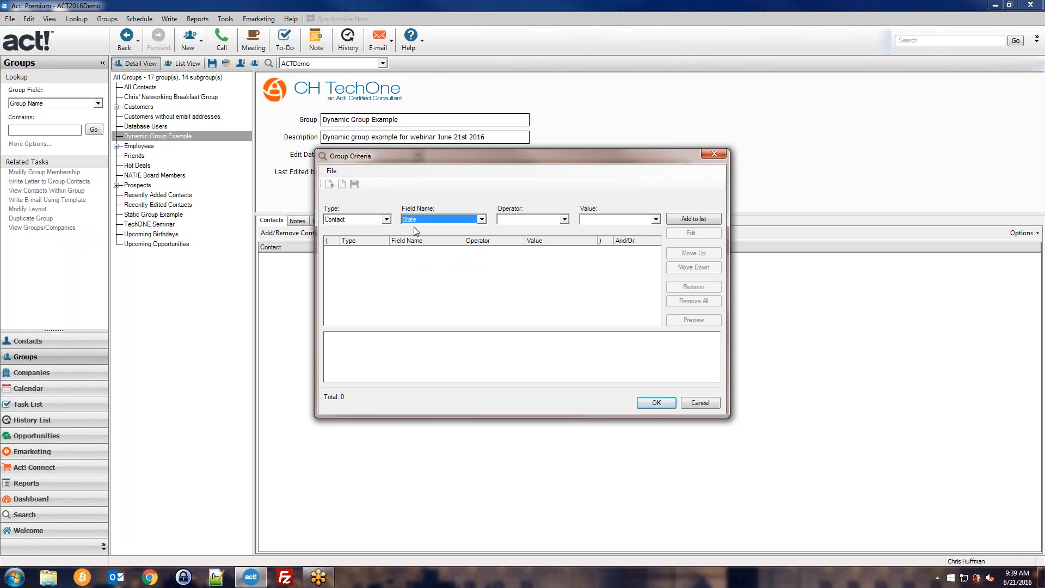
# Set the State criterion's operator to Contains and its value to CA, and add it to the criteria list
pyautogui.click(528, 220)
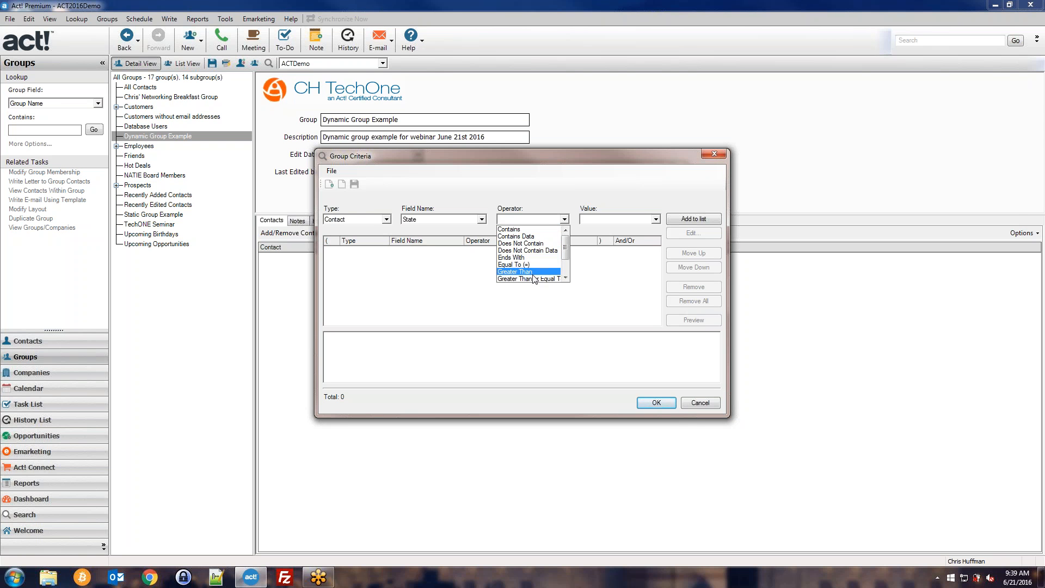
pyautogui.scroll(-1, 536, 267)
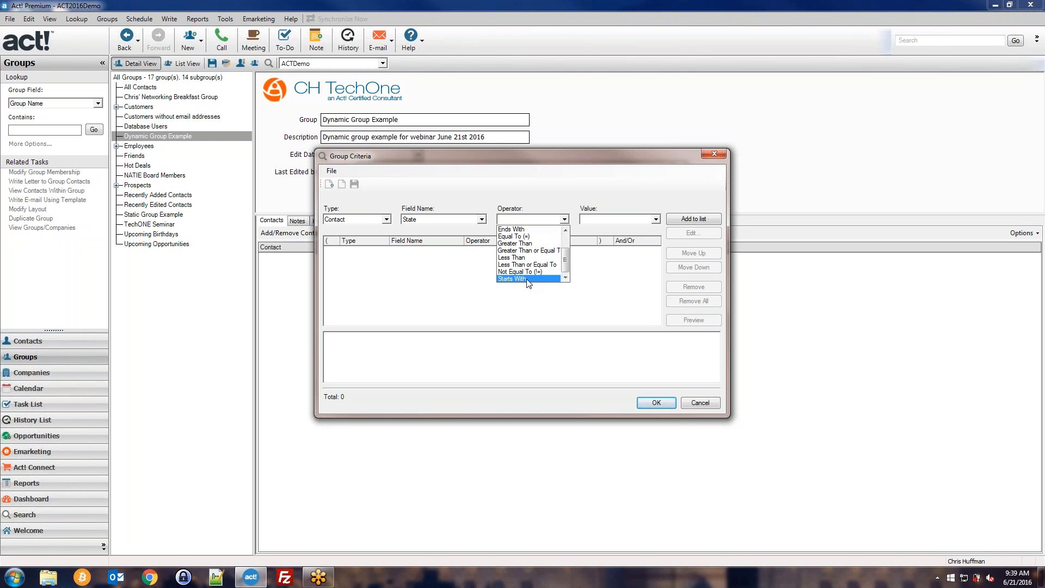
pyautogui.scroll(2, 526, 253)
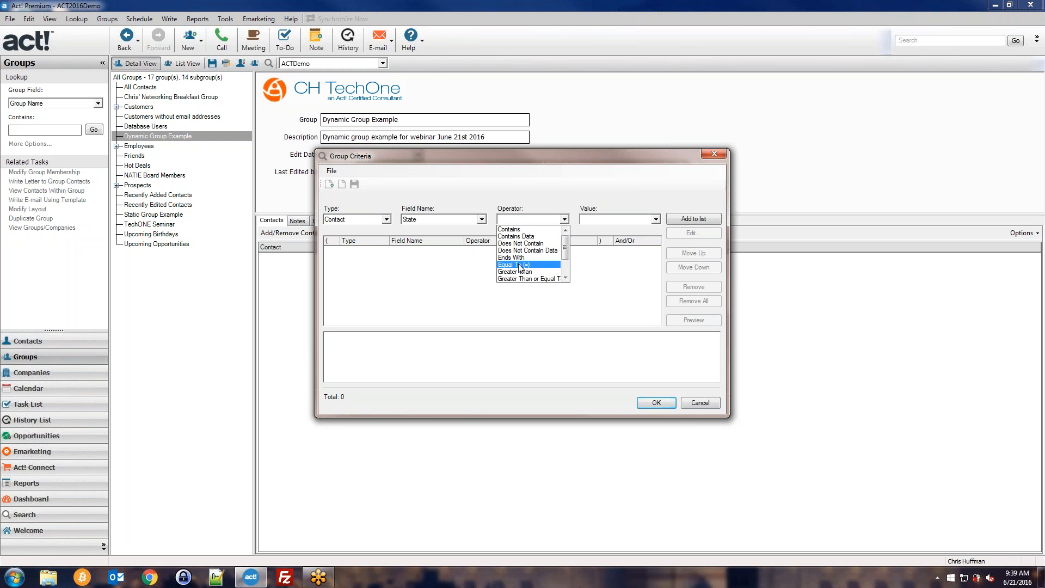
pyautogui.click(515, 229)
pyautogui.click(583, 220)
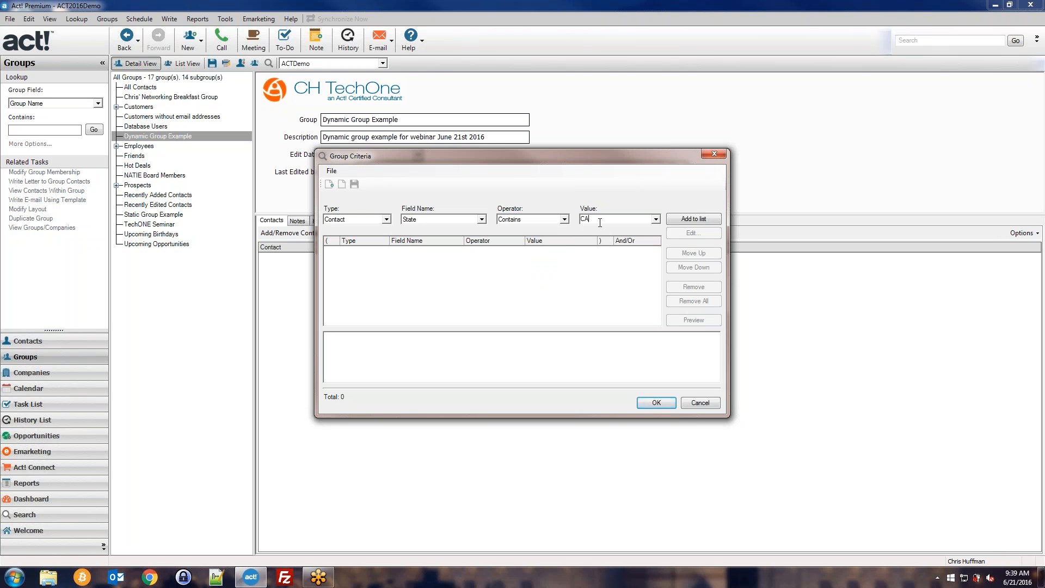
pyautogui.click(685, 219)
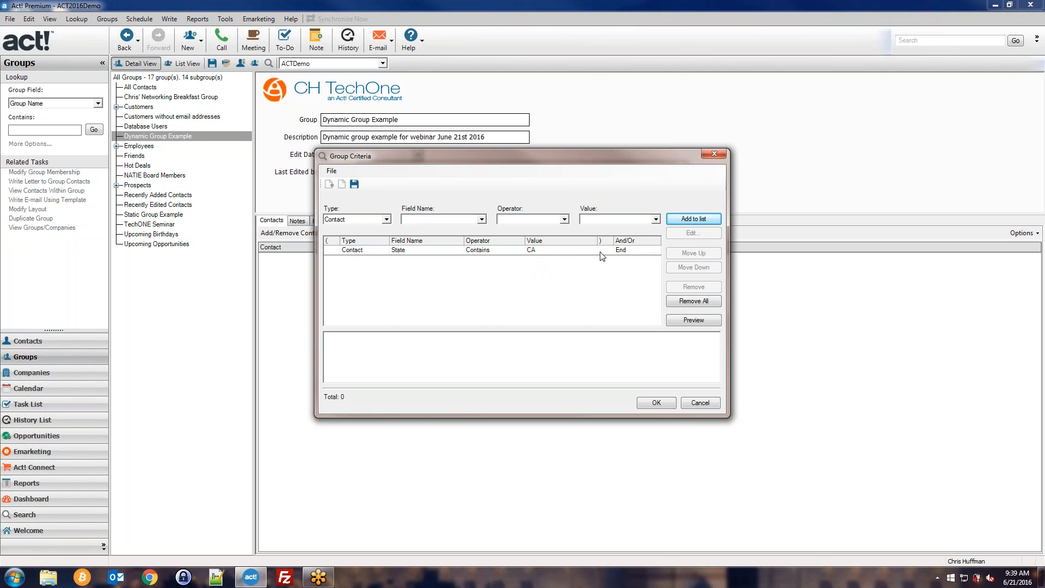
# Preview the contacts matching the State criterion and apply it to the group's membership
pyautogui.click(683, 321)
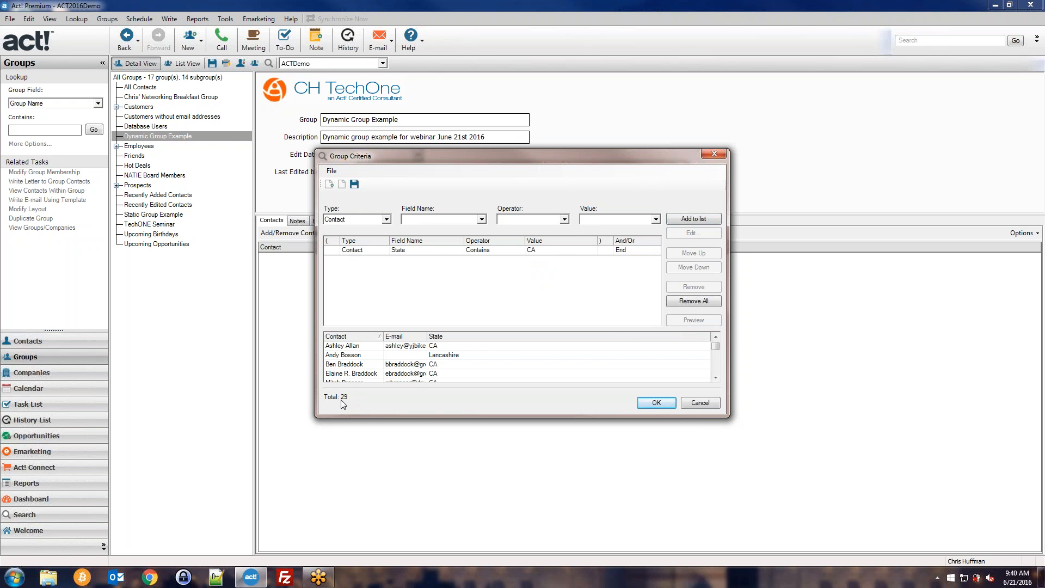
pyautogui.scroll(-1, 451, 363)
pyautogui.scroll(1, 451, 363)
pyautogui.scroll(-3, 363, 360)
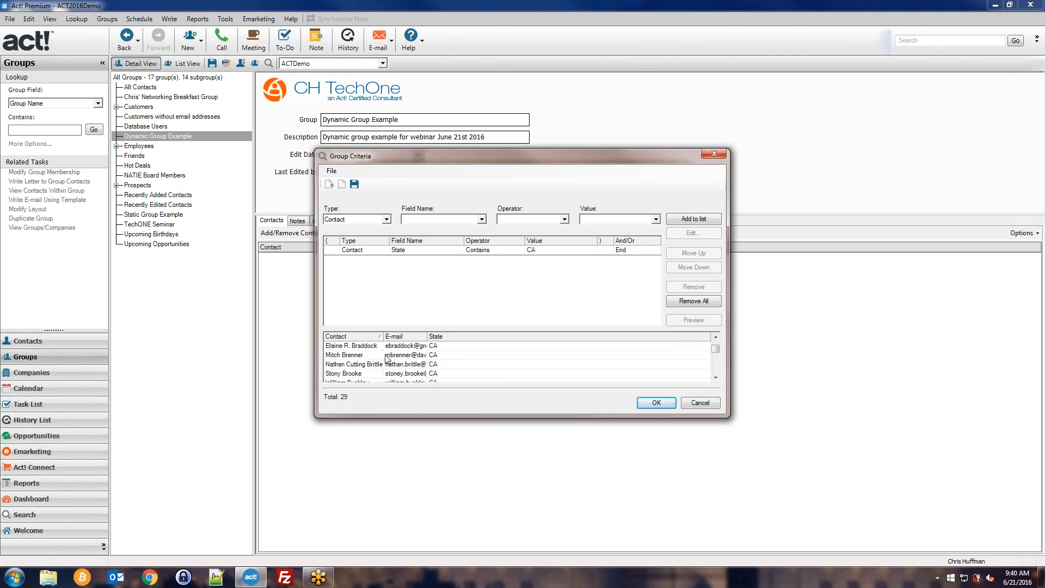
pyautogui.click(650, 404)
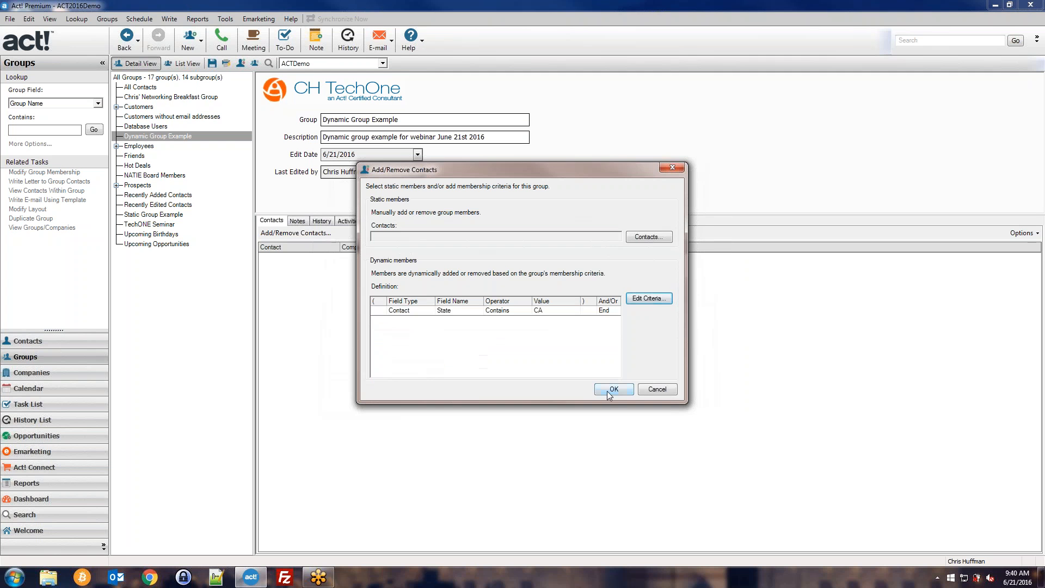
pyautogui.click(613, 388)
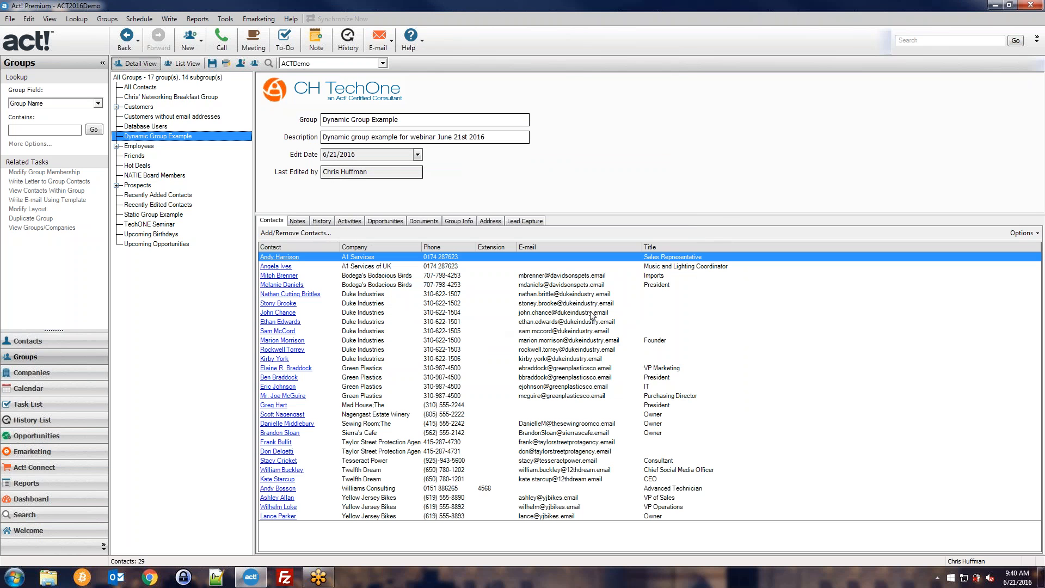
# Edit the group's State criterion to use the Equal To (=) operator with CA and apply the updated membership
pyautogui.click(549, 313)
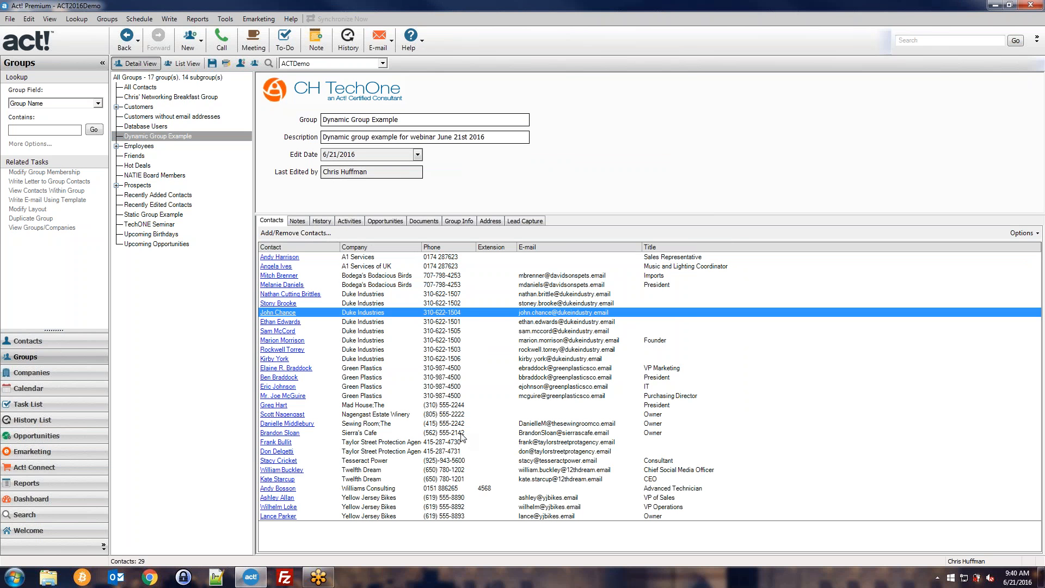
pyautogui.click(310, 233)
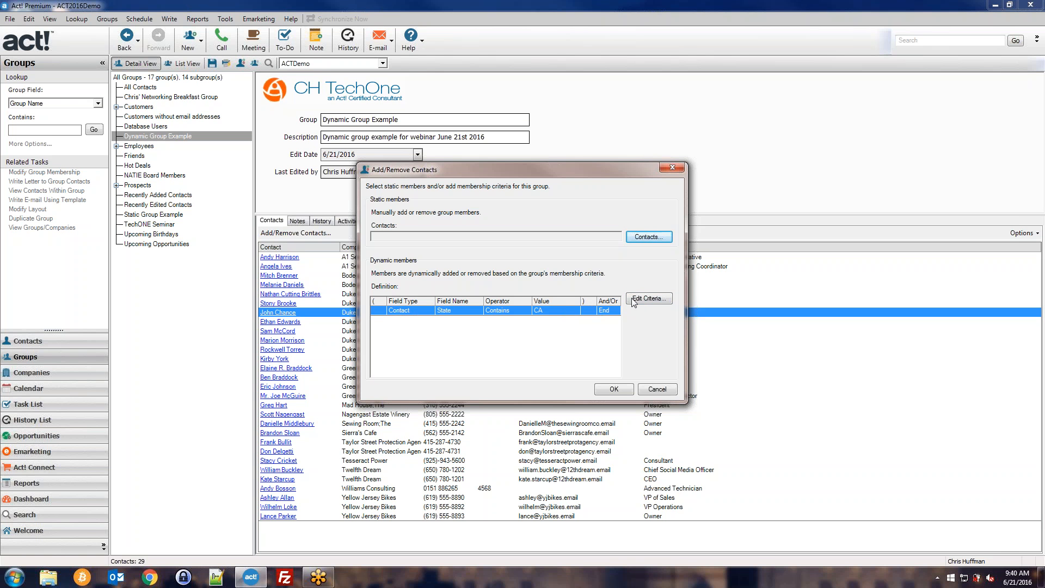
pyautogui.click(657, 299)
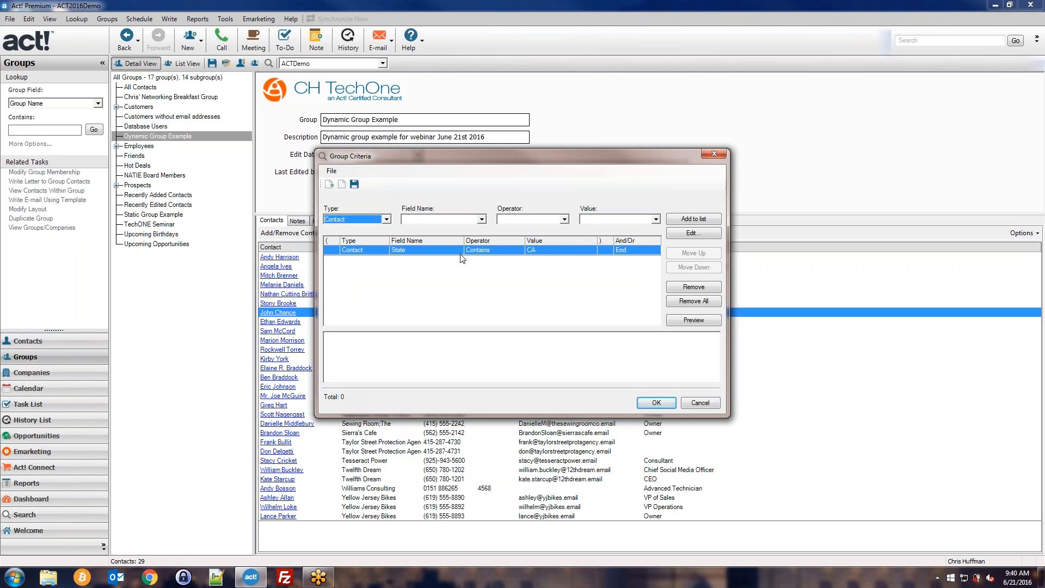
pyautogui.click(693, 233)
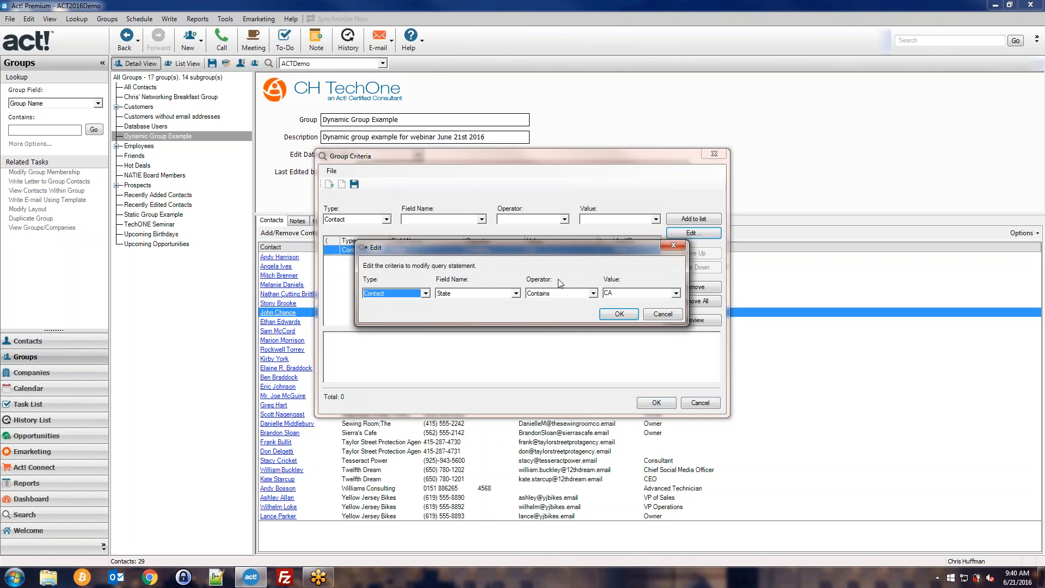
pyautogui.click(566, 293)
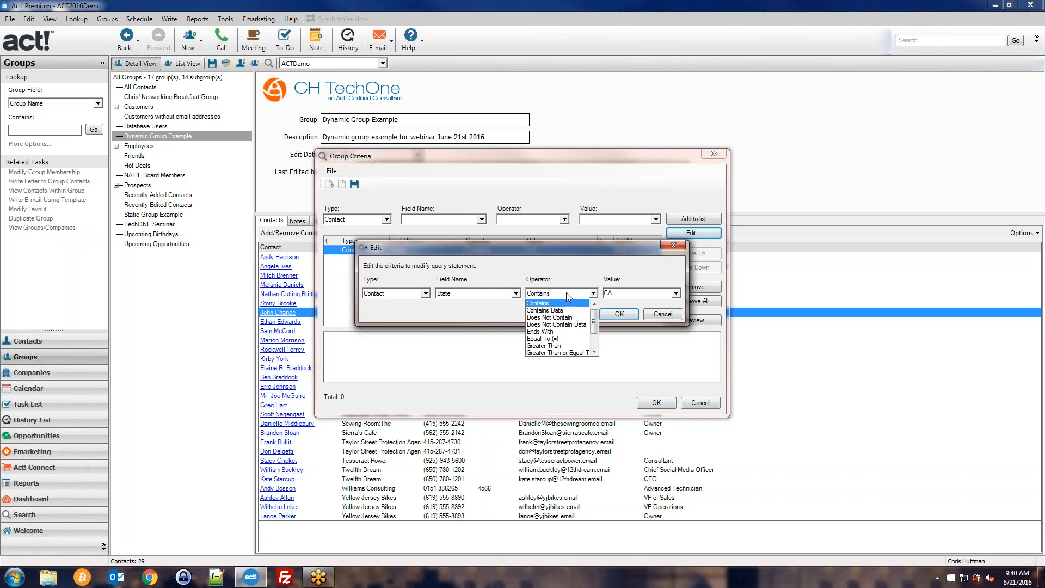
pyautogui.click(556, 338)
pyautogui.click(626, 293)
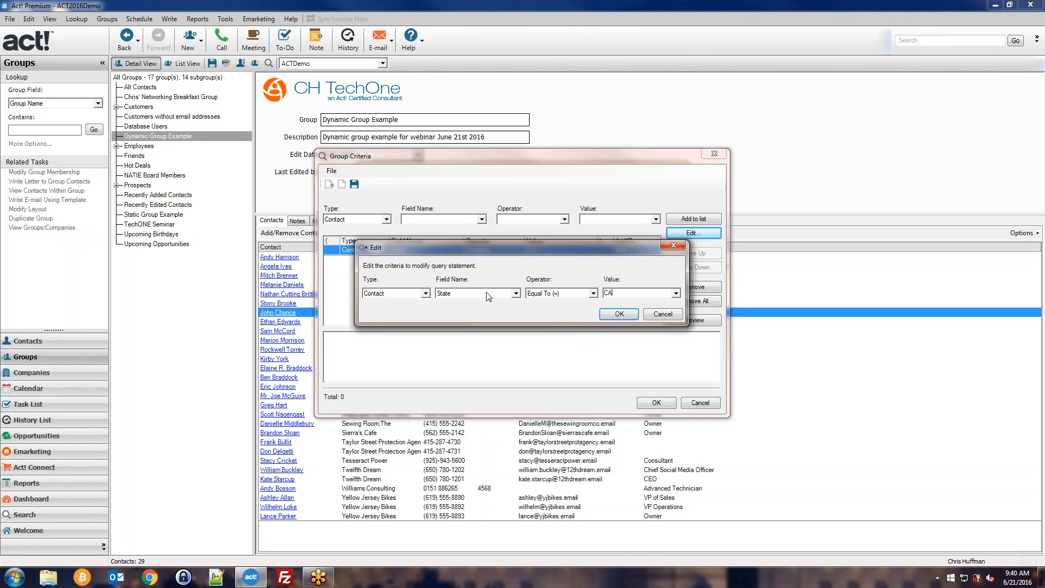
pyautogui.click(620, 313)
pyautogui.click(646, 406)
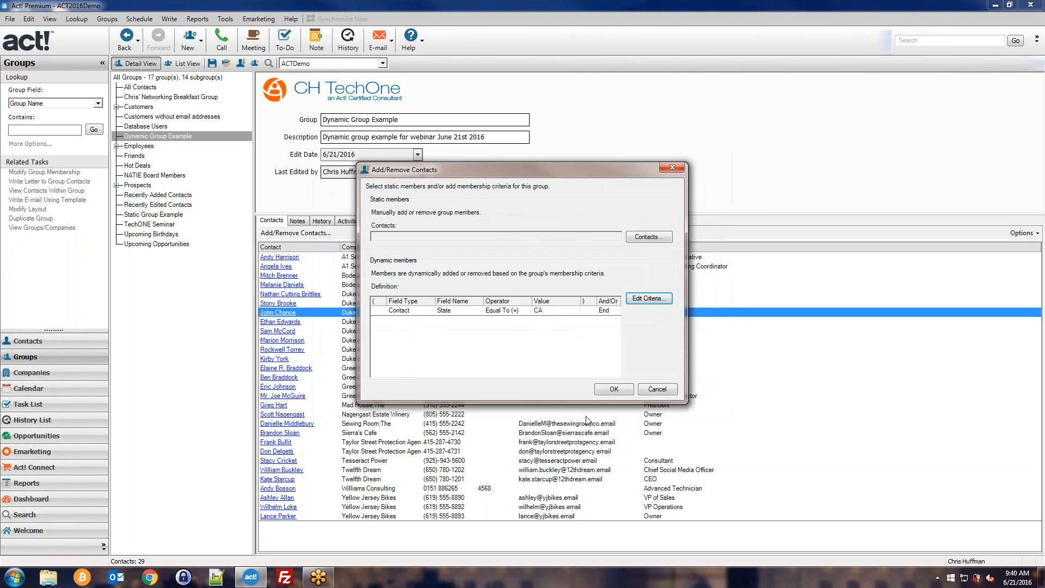
pyautogui.click(606, 388)
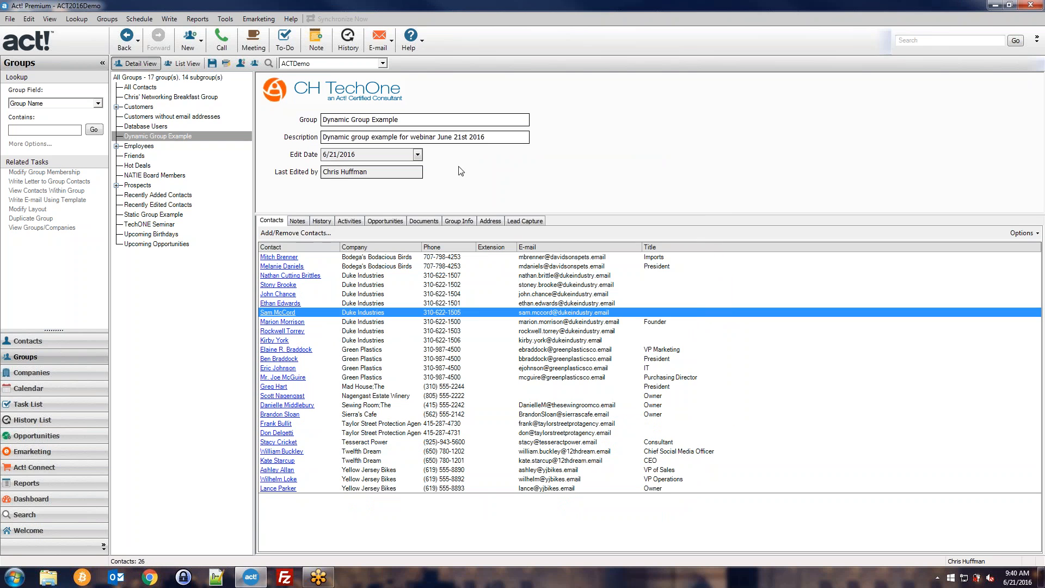
# Add a second Contact criterion to the dynamic group's definition, using the E-mail field with the Contains Data operator
pyautogui.click(313, 235)
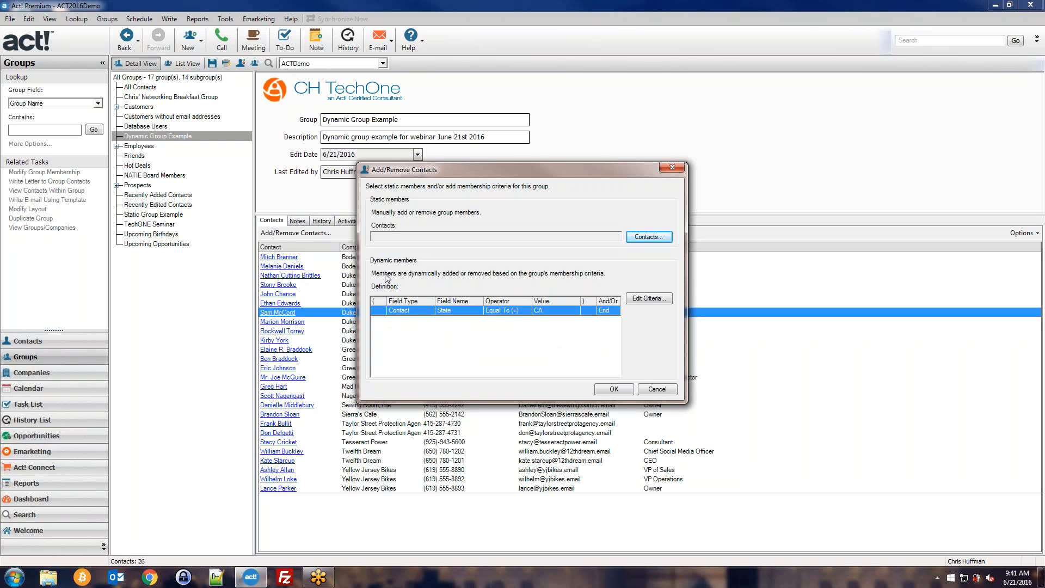
pyautogui.click(651, 299)
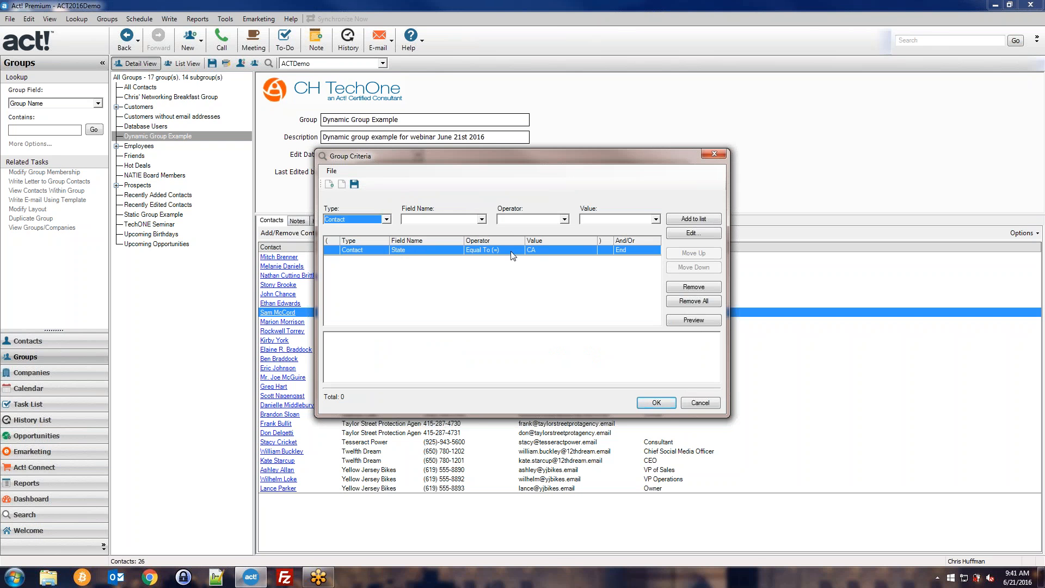
pyautogui.click(467, 220)
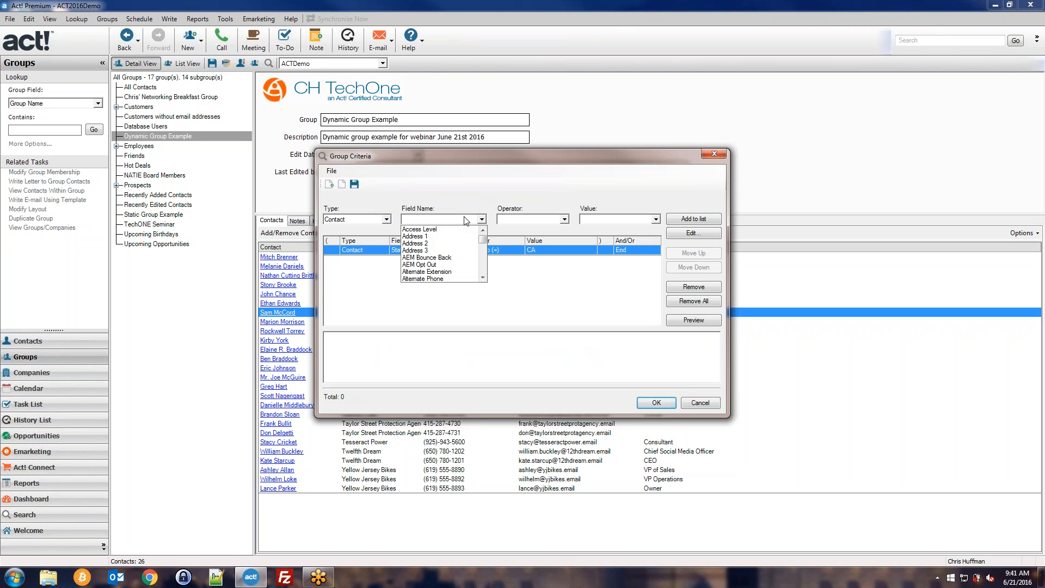
pyautogui.click(467, 220)
pyautogui.click(464, 217)
pyautogui.scroll(-4, 428, 245)
pyautogui.scroll(-7, 428, 245)
pyautogui.scroll(1, 428, 261)
pyautogui.click(414, 254)
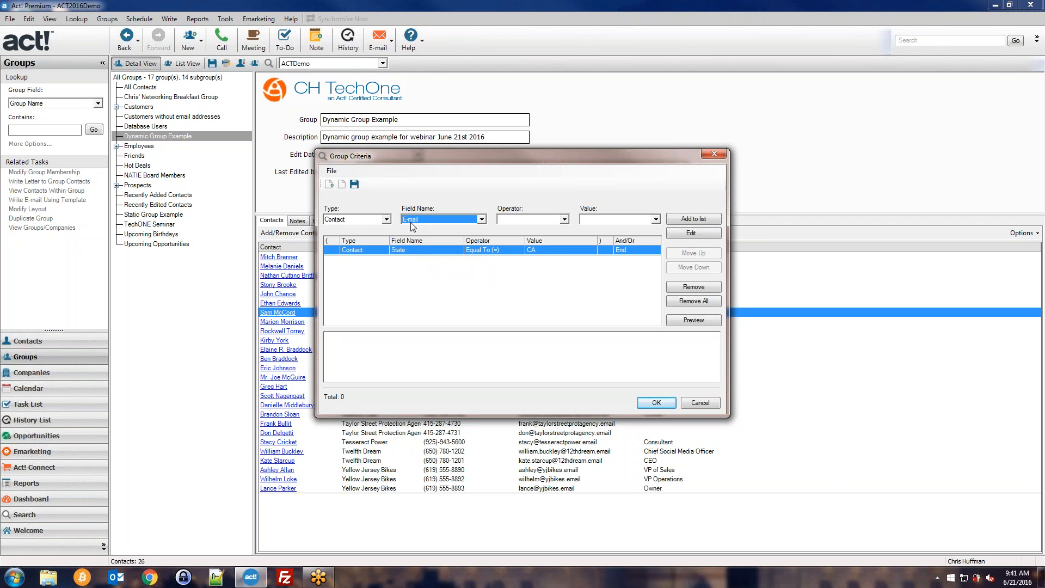
pyautogui.click(551, 219)
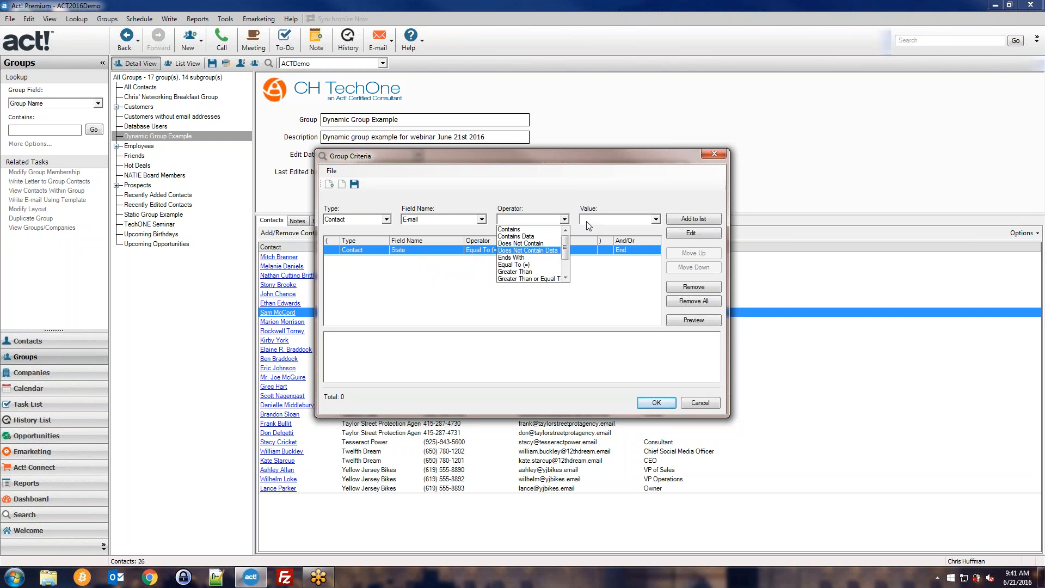
pyautogui.click(538, 237)
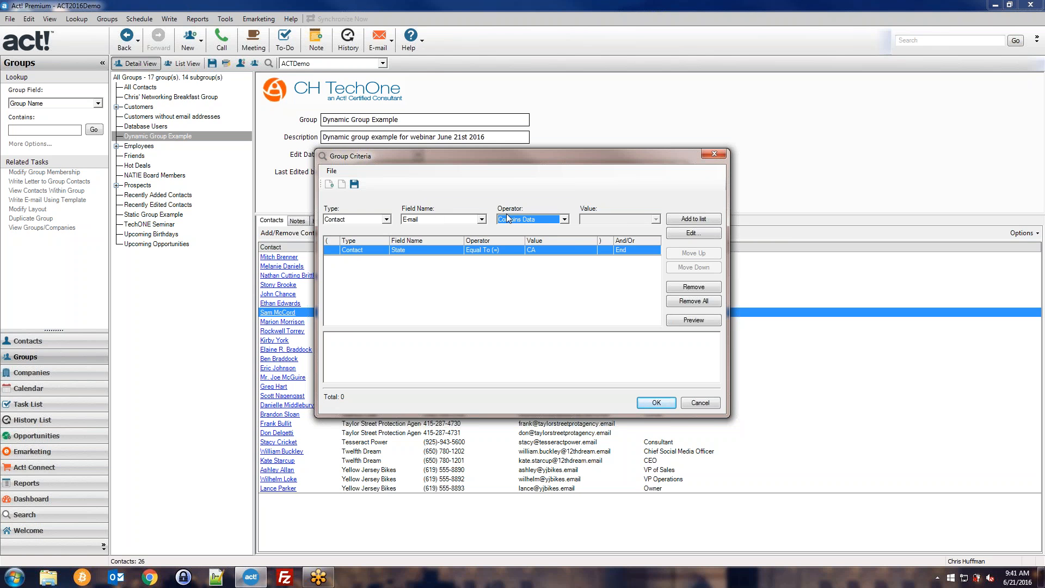
pyautogui.click(688, 219)
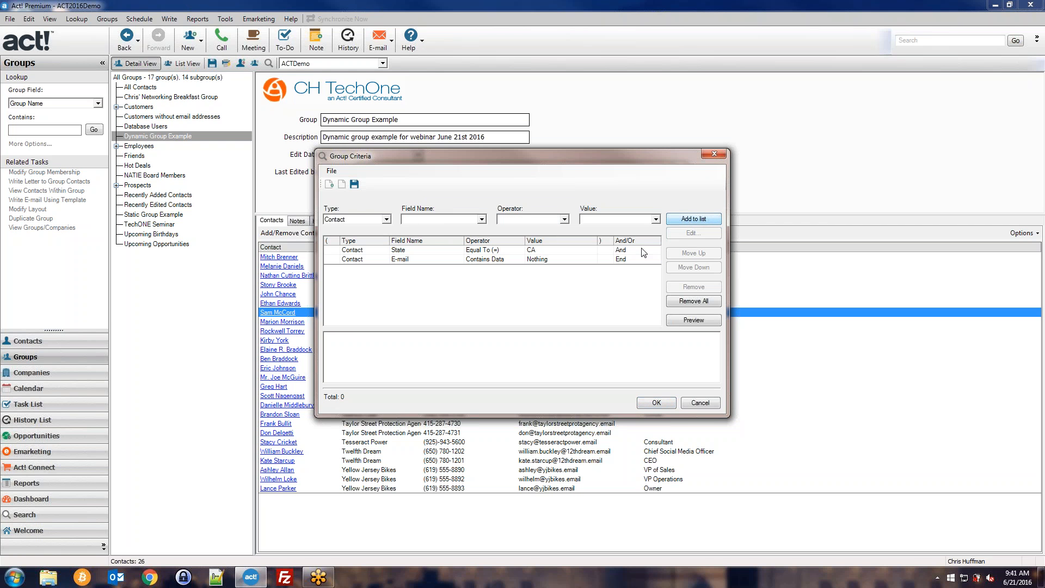
# Apply the combined State and E-mail criteria to the group's membership
pyautogui.click(359, 251)
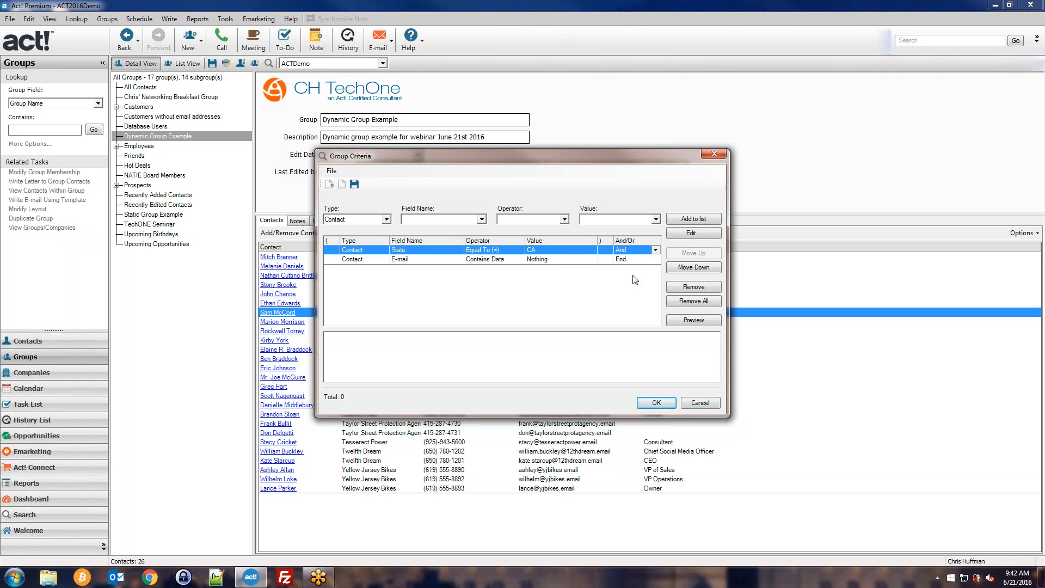
pyautogui.click(650, 404)
pyautogui.click(627, 392)
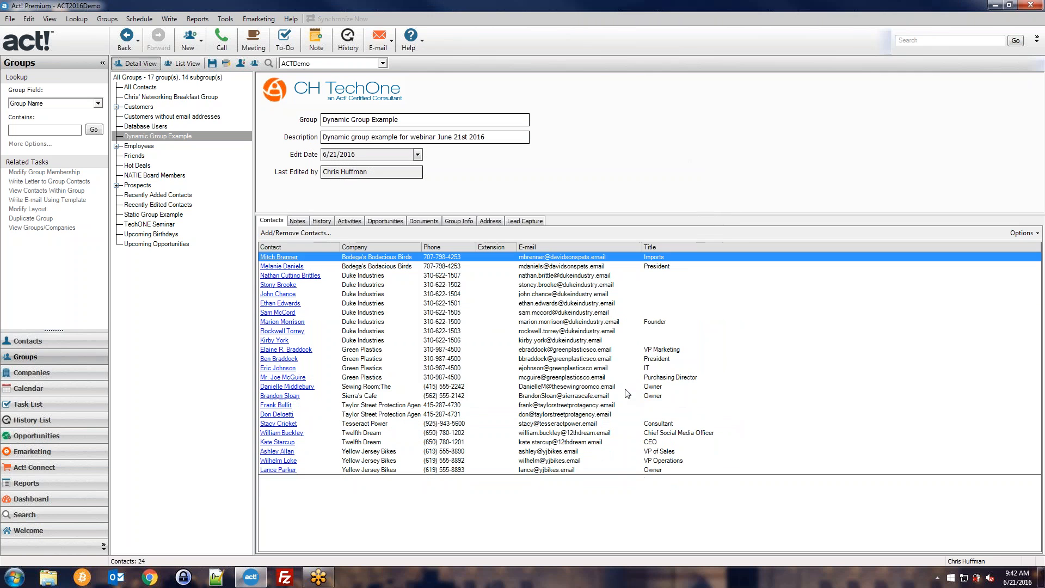
pyautogui.click(572, 276)
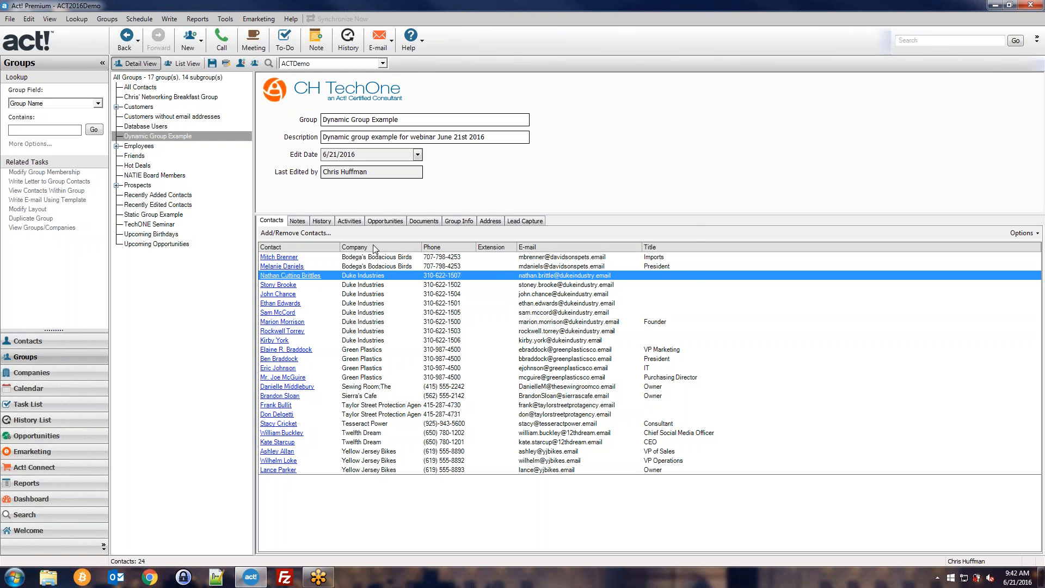
# Add a third Contact criterion to the group's definition, with ID/Status set to Contains Customer
pyautogui.click(296, 232)
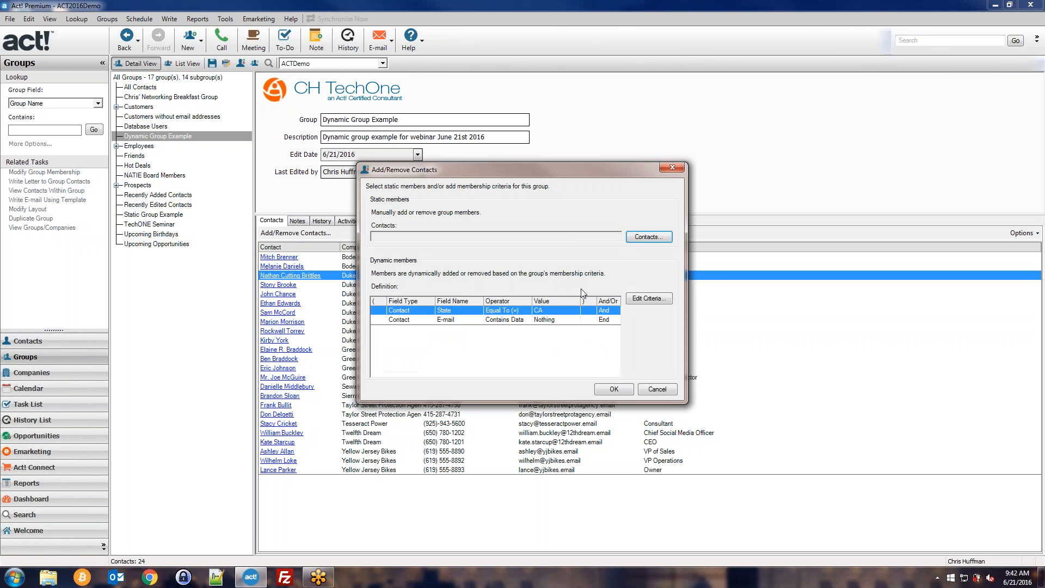
pyautogui.click(650, 298)
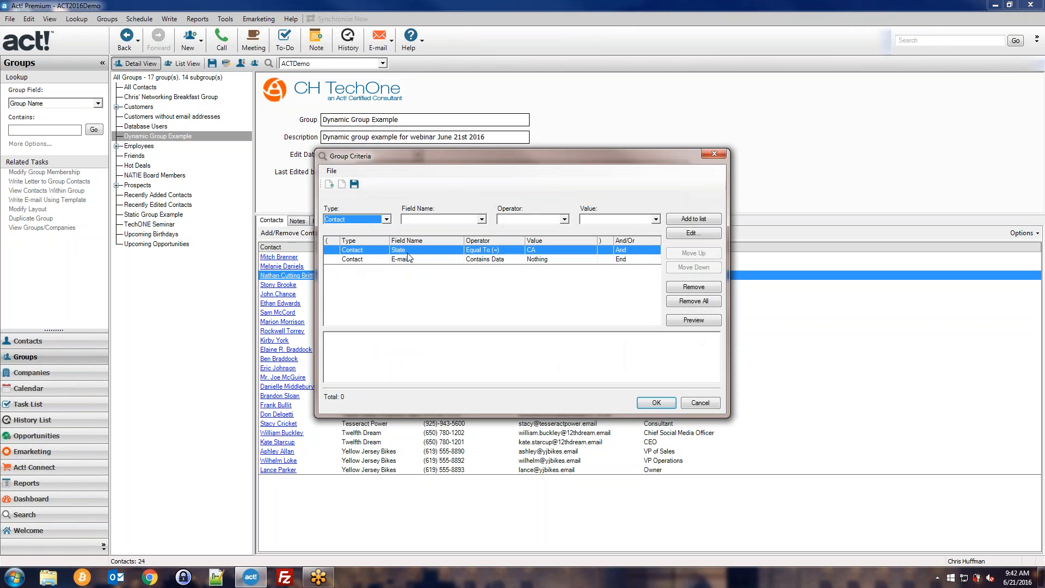
pyautogui.click(446, 220)
pyautogui.scroll(-8, 441, 256)
pyautogui.click(440, 275)
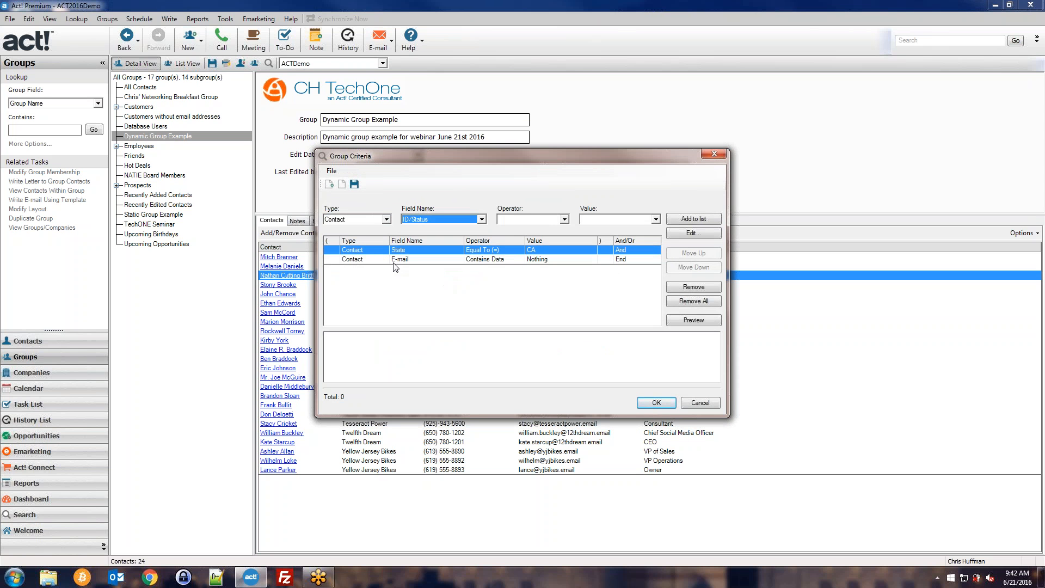
pyautogui.click(528, 219)
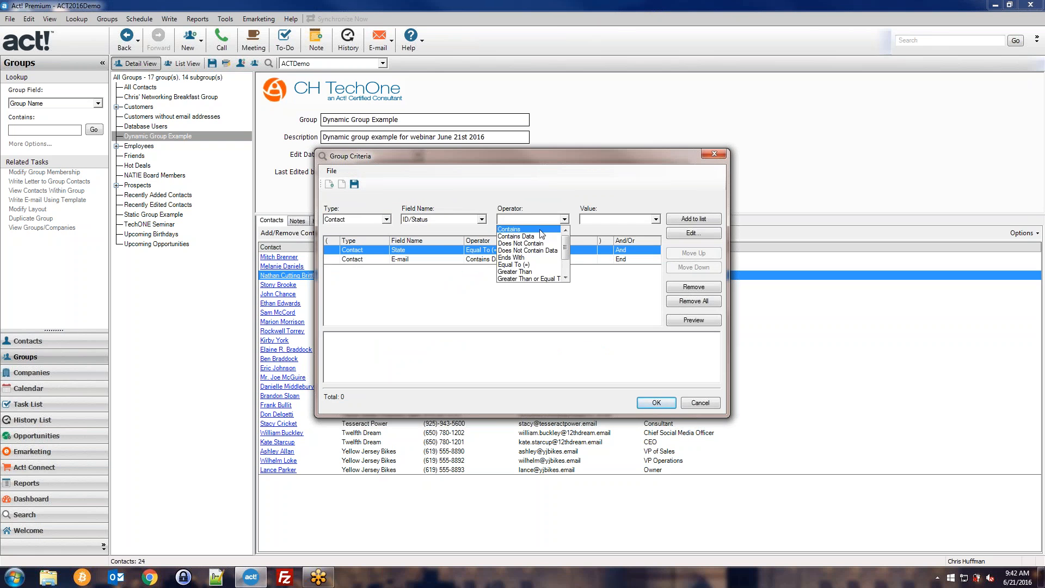
pyautogui.click(540, 230)
pyautogui.click(654, 218)
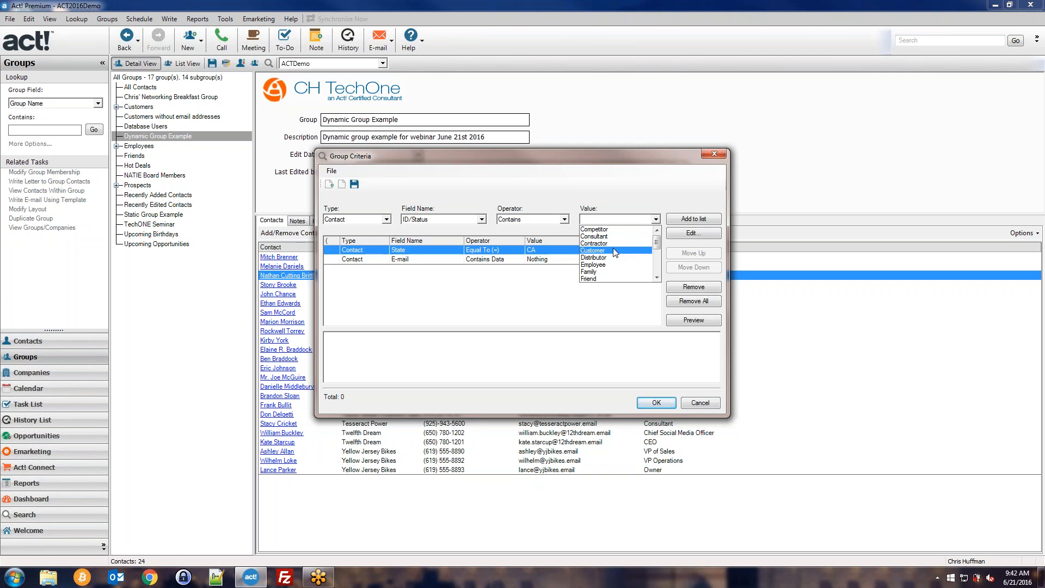
pyautogui.click(615, 251)
pyautogui.click(683, 221)
# Apply the criteria including the ID/Status condition to the group's membership
pyautogui.click(658, 402)
pyautogui.click(629, 392)
pyautogui.click(403, 263)
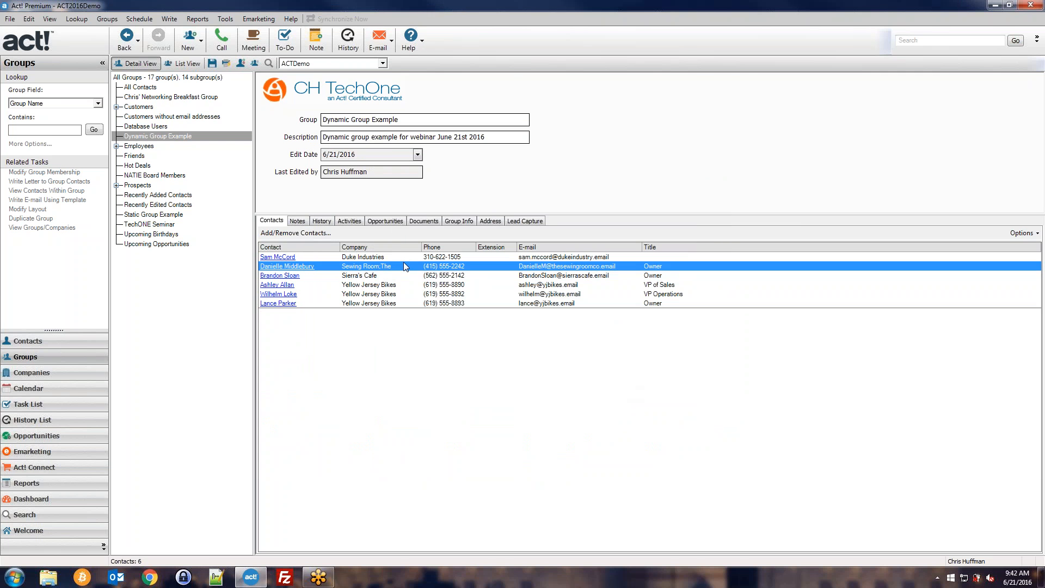
pyautogui.click(407, 259)
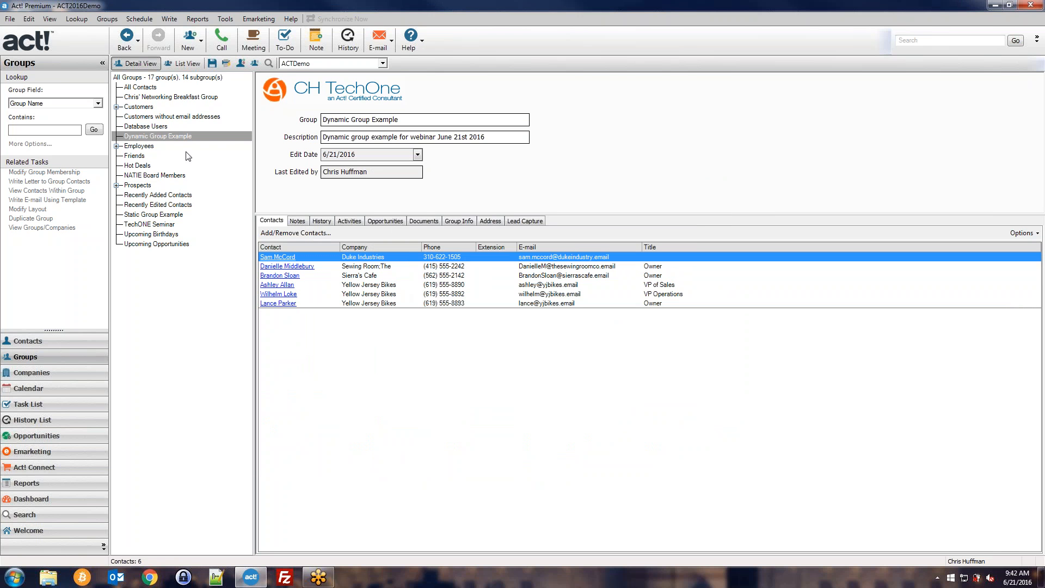
# Reopen the group's criteria for editing and choose And as the connector of the State CA row
pyautogui.click(278, 232)
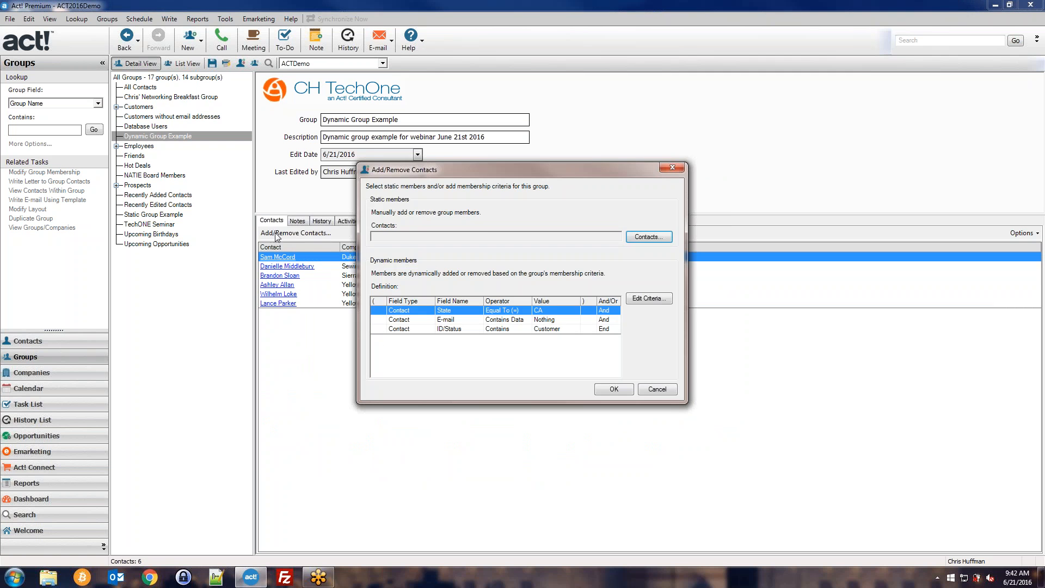
pyautogui.click(646, 299)
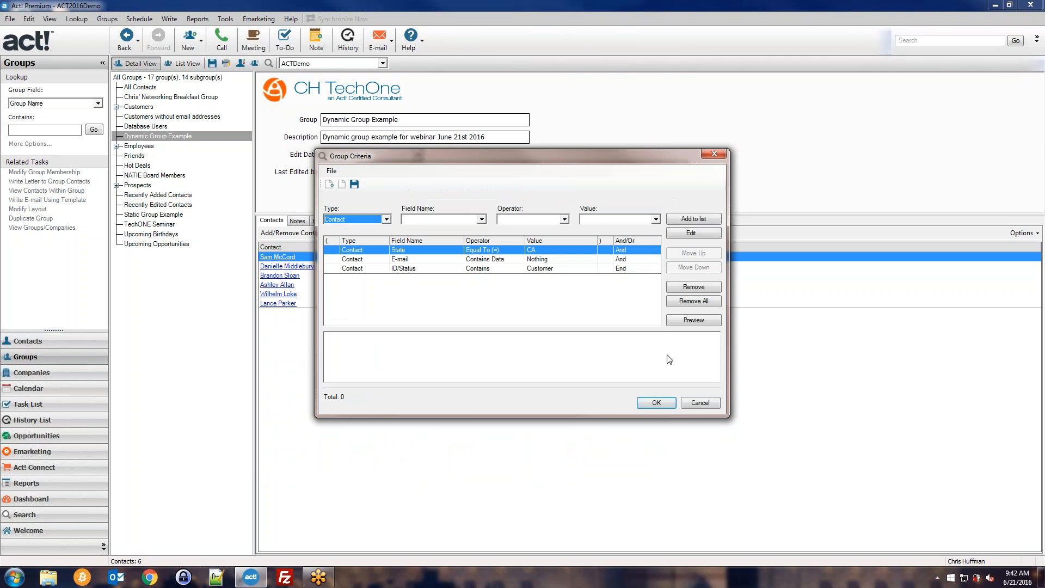
pyautogui.click(415, 222)
pyautogui.click(436, 207)
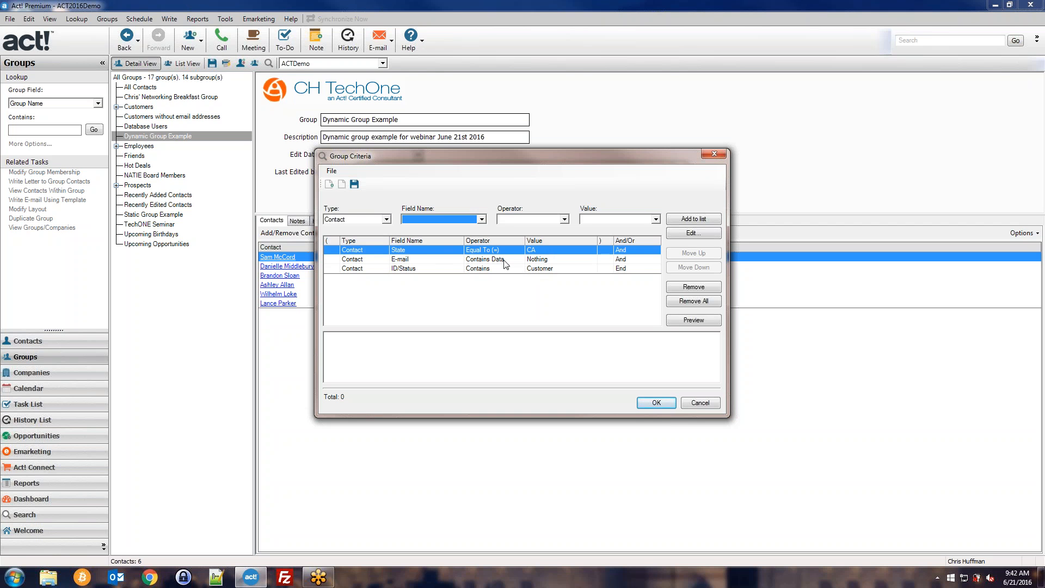
pyautogui.click(632, 248)
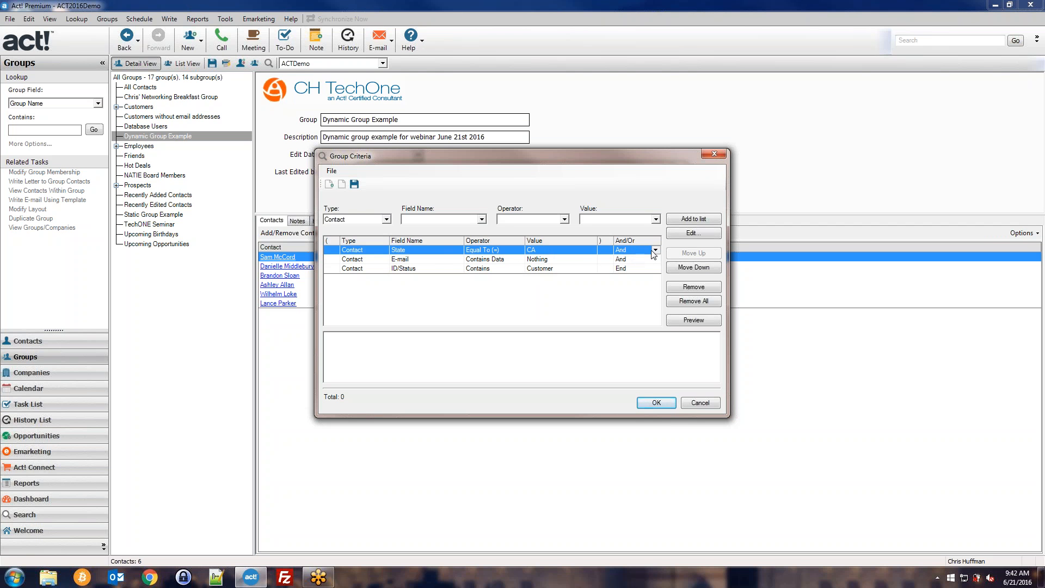
pyautogui.click(655, 251)
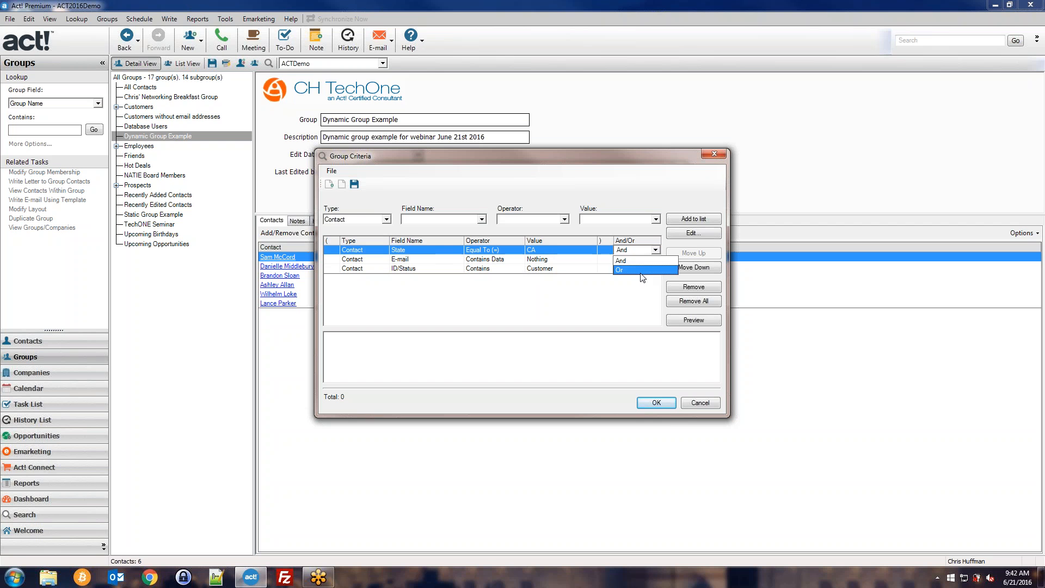
pyautogui.click(643, 260)
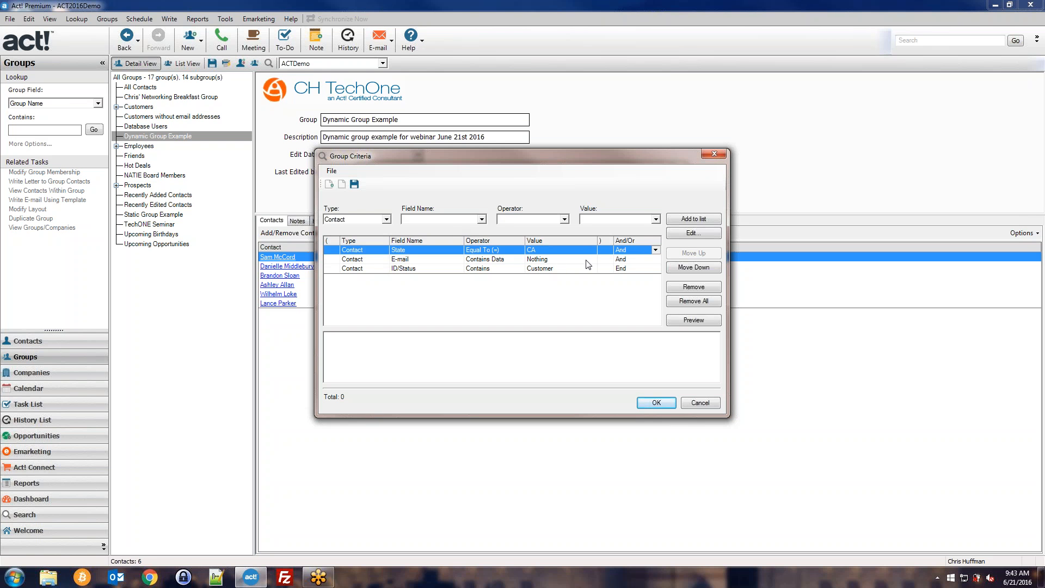
# Add another Contact criterion to the list, with State Equal To (=) NY
pyautogui.click(424, 220)
pyautogui.press('s')
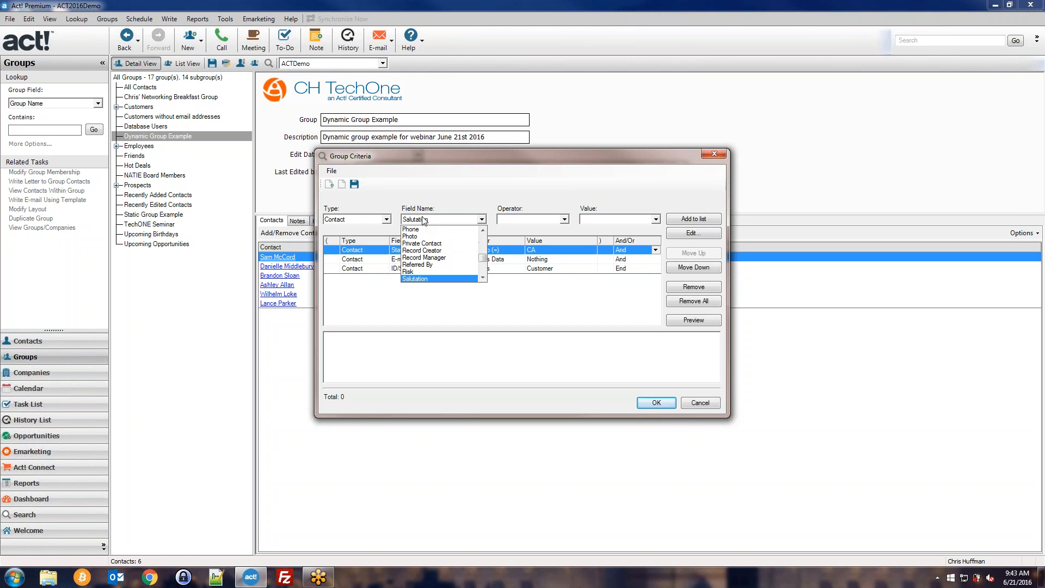
pyautogui.scroll(-2, 425, 255)
pyautogui.scroll(-6, 425, 263)
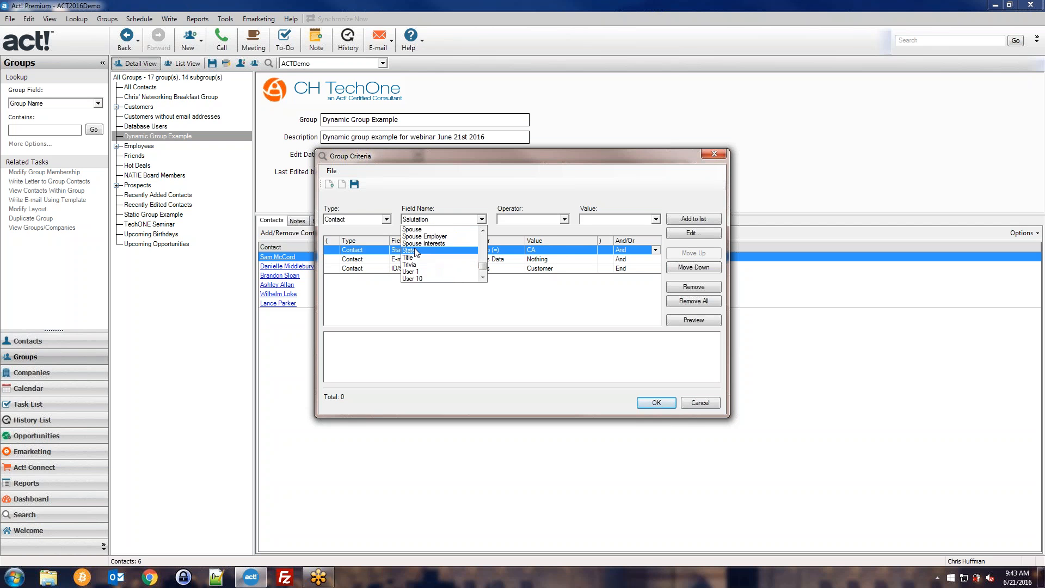
pyautogui.click(421, 268)
pyautogui.click(514, 220)
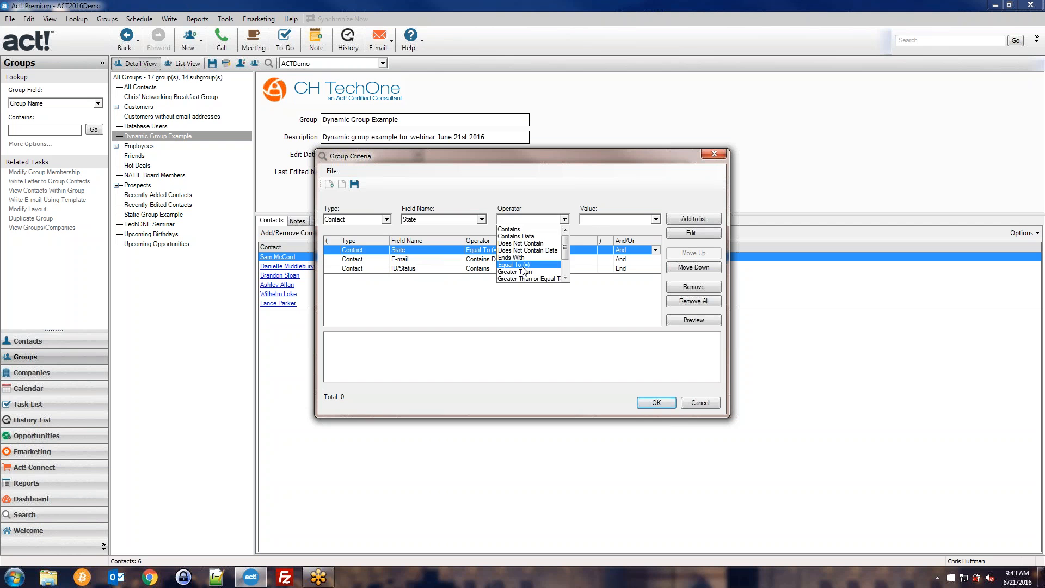
pyautogui.click(525, 269)
pyautogui.click(596, 221)
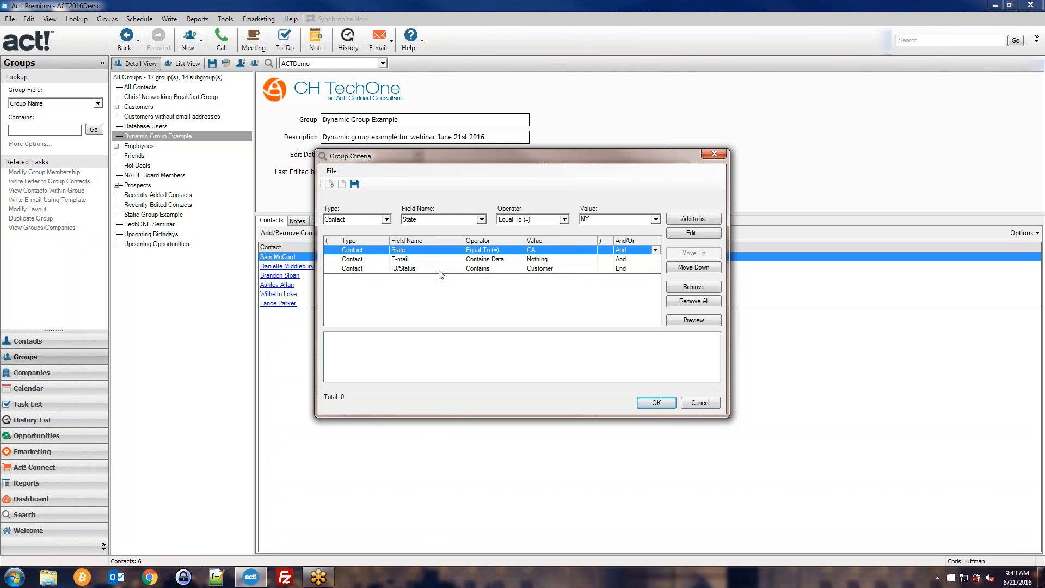
pyautogui.click(680, 223)
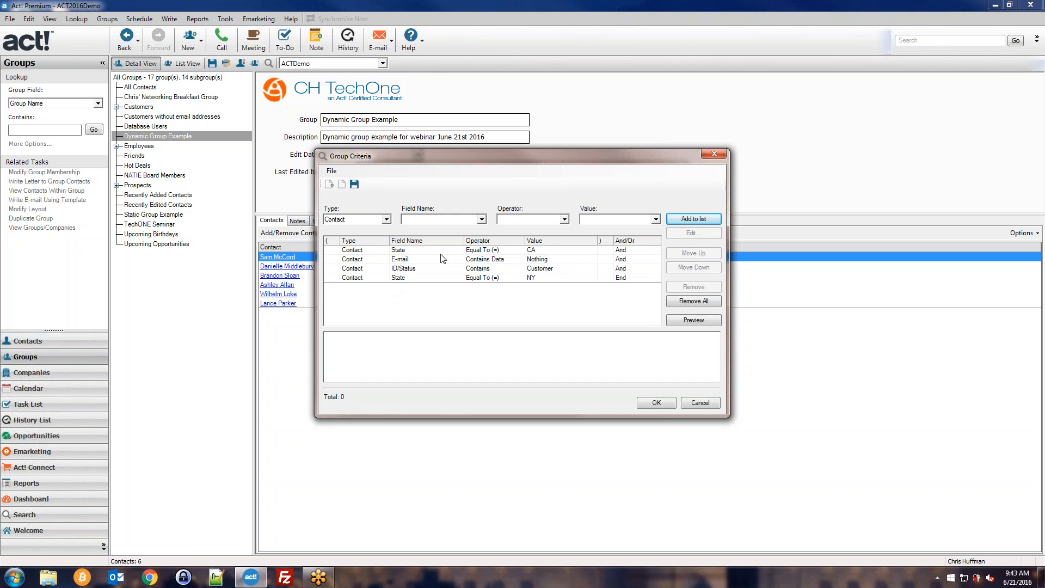
# Preview the contacts matching all four group criteria
pyautogui.click(404, 279)
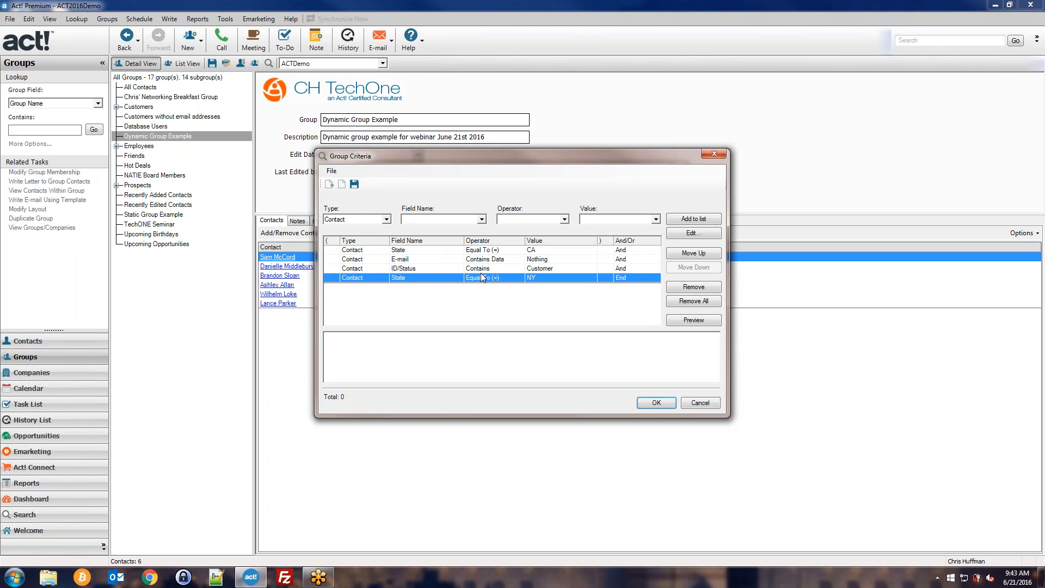
pyautogui.click(680, 324)
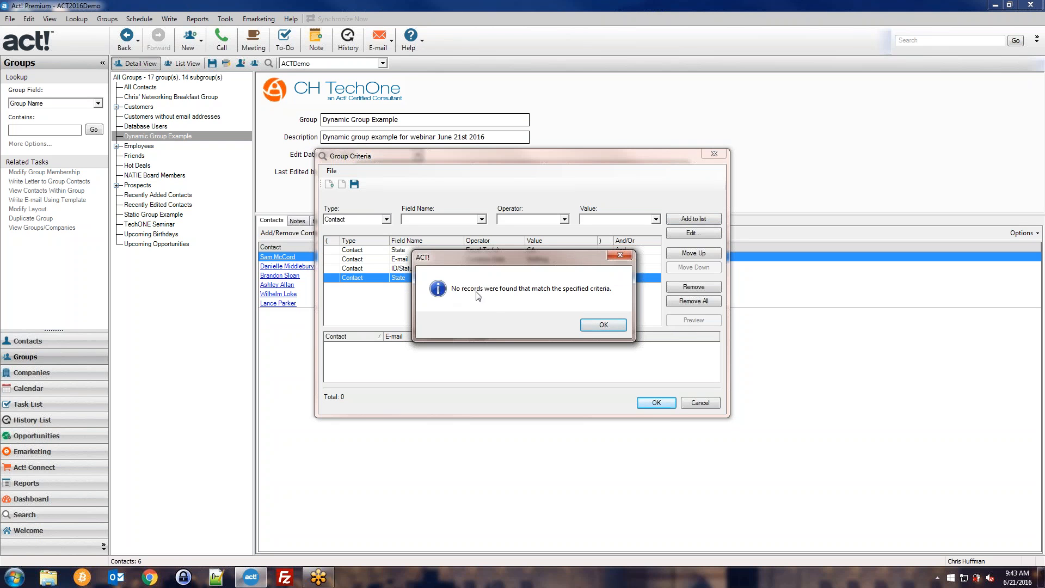
pyautogui.click(605, 325)
pyautogui.moveTo(524, 156); pyautogui.dragTo(754, 88)
pyautogui.moveTo(689, 92); pyautogui.dragTo(466, 160)
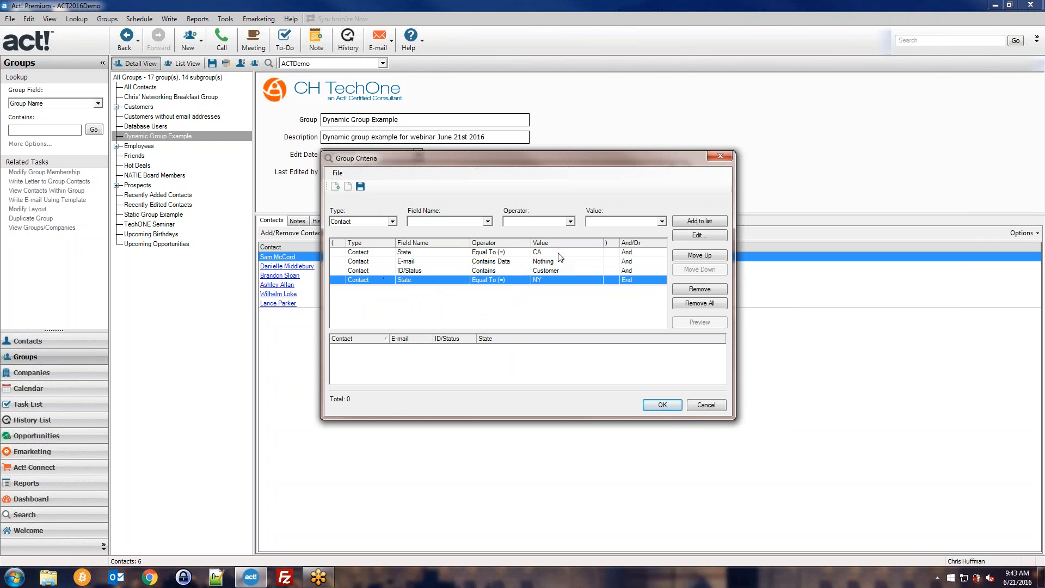
# Move the State NY criterion up in the list so it sits directly below the State CA criterion
pyautogui.click(535, 254)
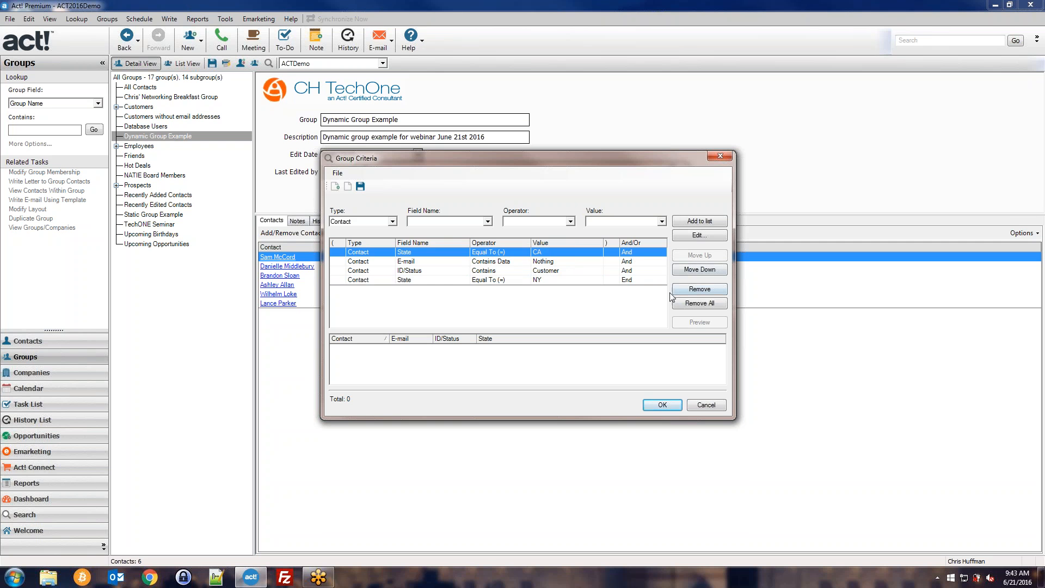
pyautogui.click(558, 281)
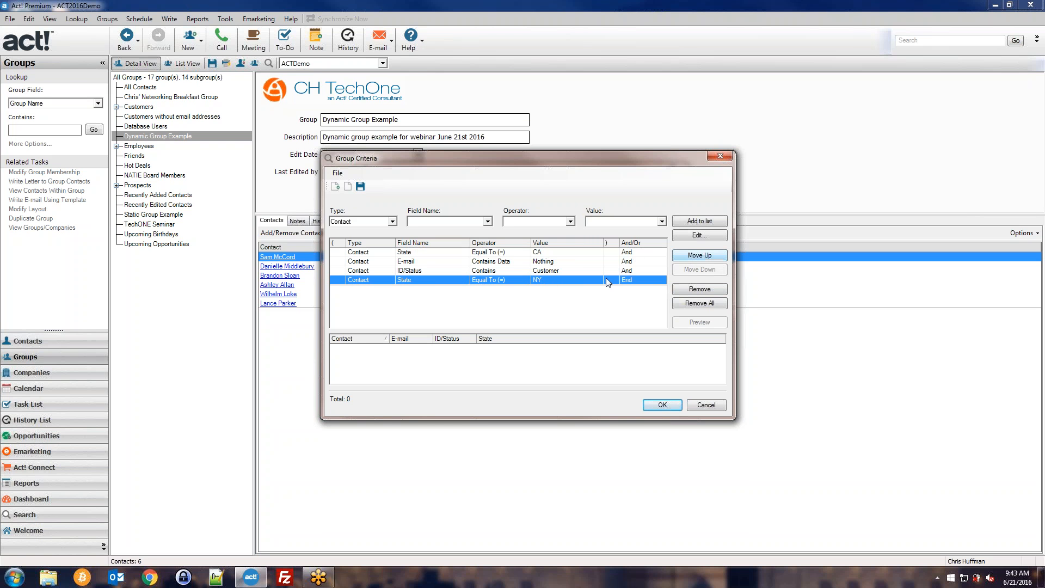
pyautogui.click(684, 257)
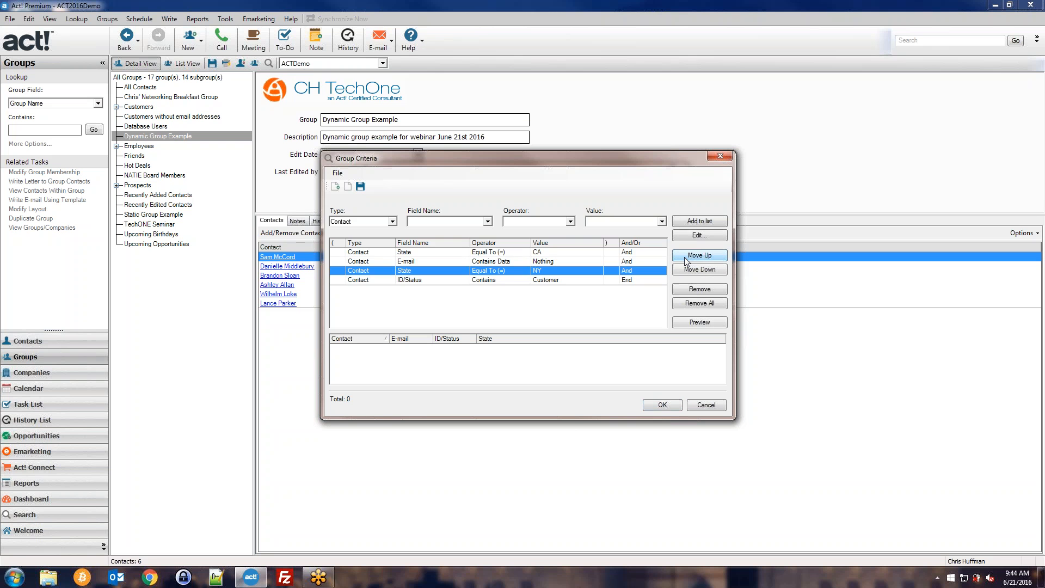
pyautogui.click(684, 257)
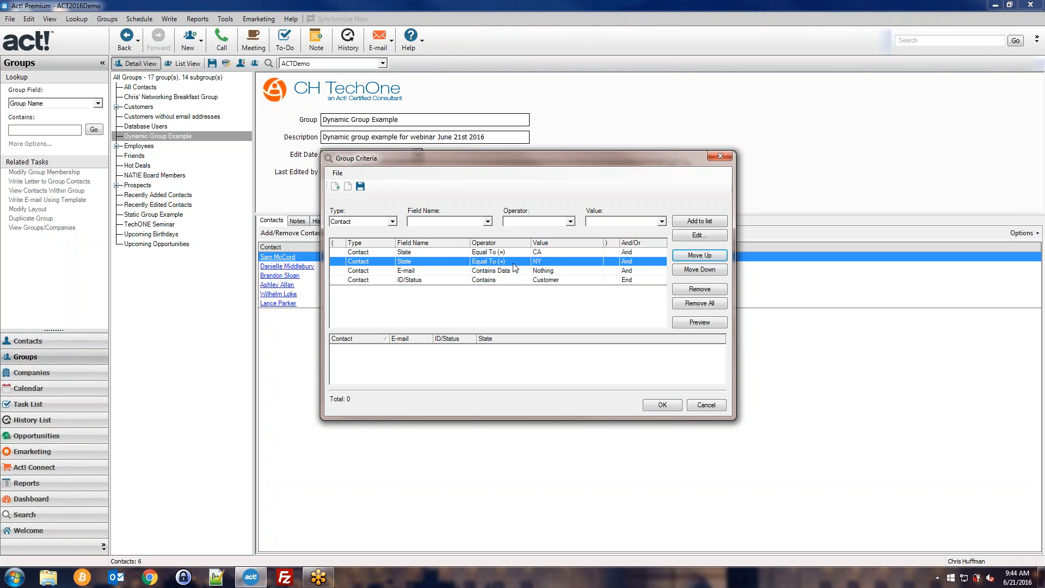
# Change the connector of the State CA criterion to Or
pyautogui.click(632, 252)
pyautogui.click(661, 252)
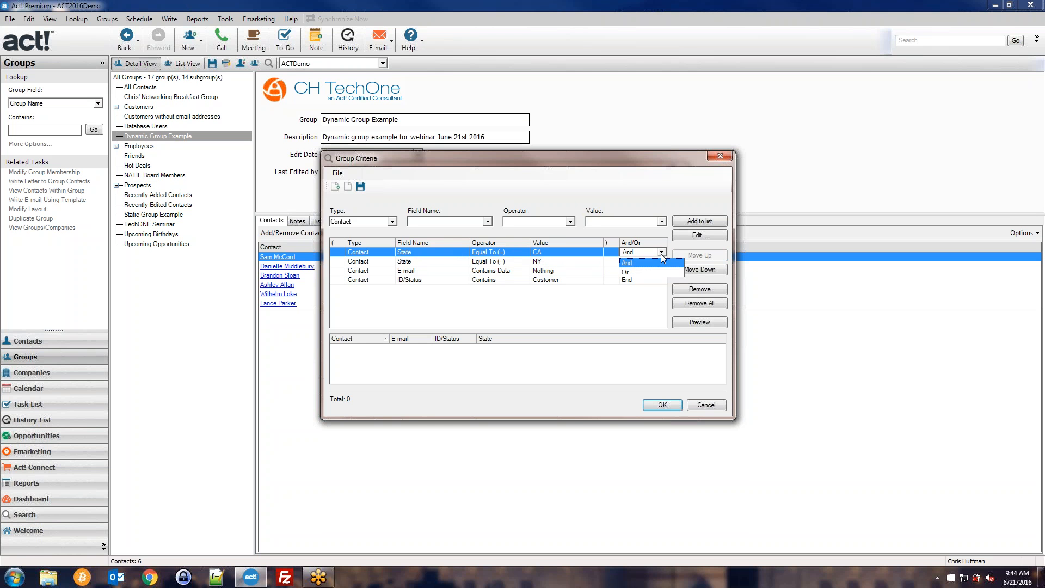
pyautogui.click(653, 272)
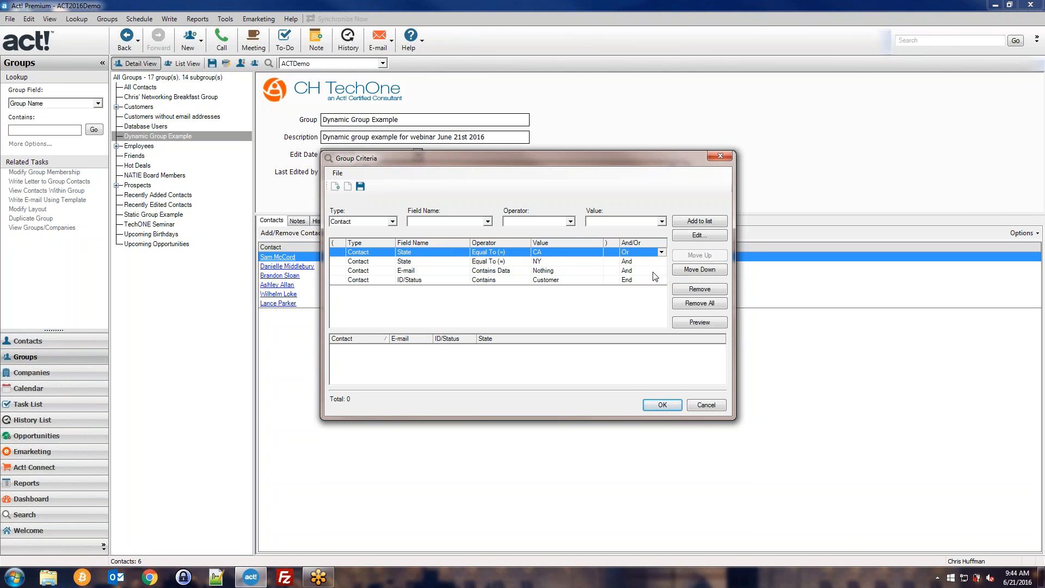
pyautogui.click(493, 284)
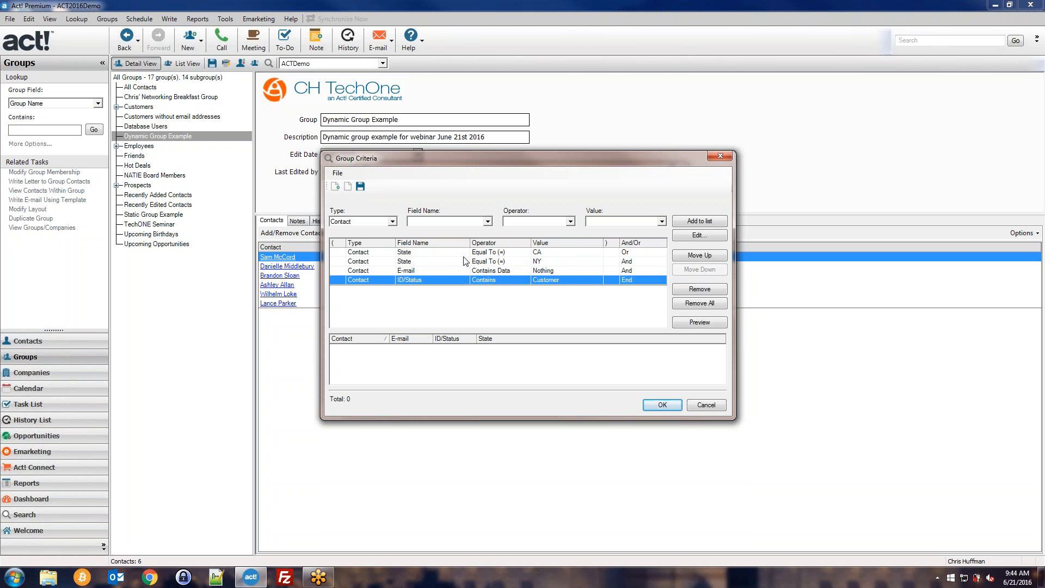
pyautogui.click(462, 253)
pyautogui.click(440, 270)
pyautogui.click(435, 253)
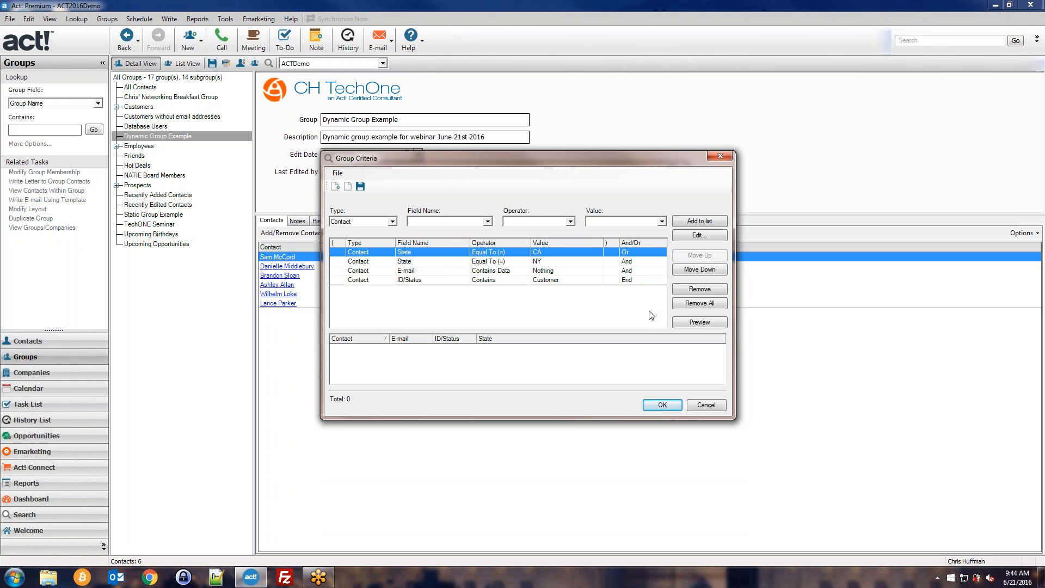
# Preview the contacts matching the criteria and apply the criteria to the group
pyautogui.click(684, 323)
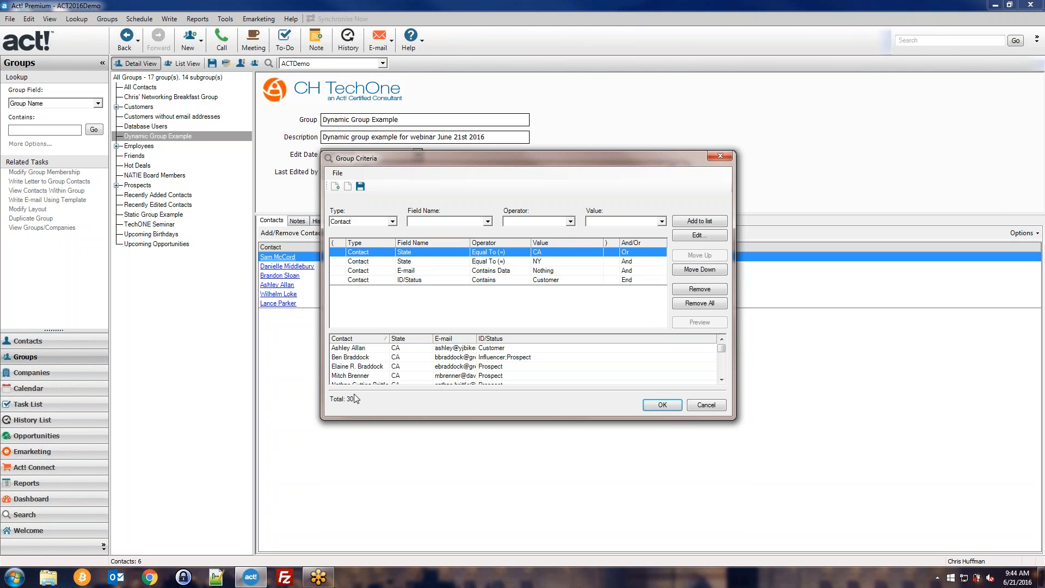
pyautogui.click(656, 409)
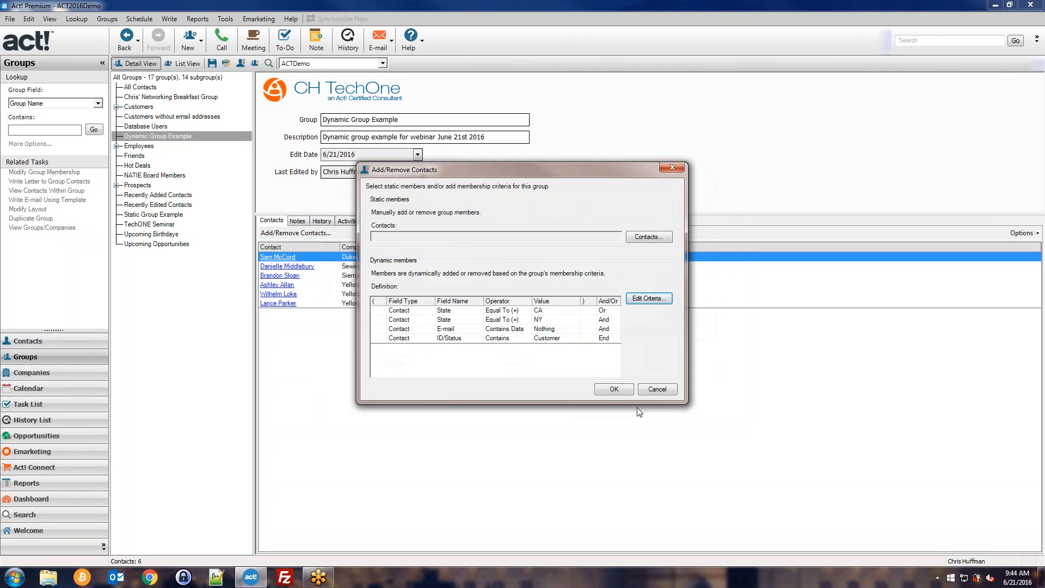
pyautogui.click(614, 390)
# Examine the group's contact list for members without an e-mail address
pyautogui.click(568, 415)
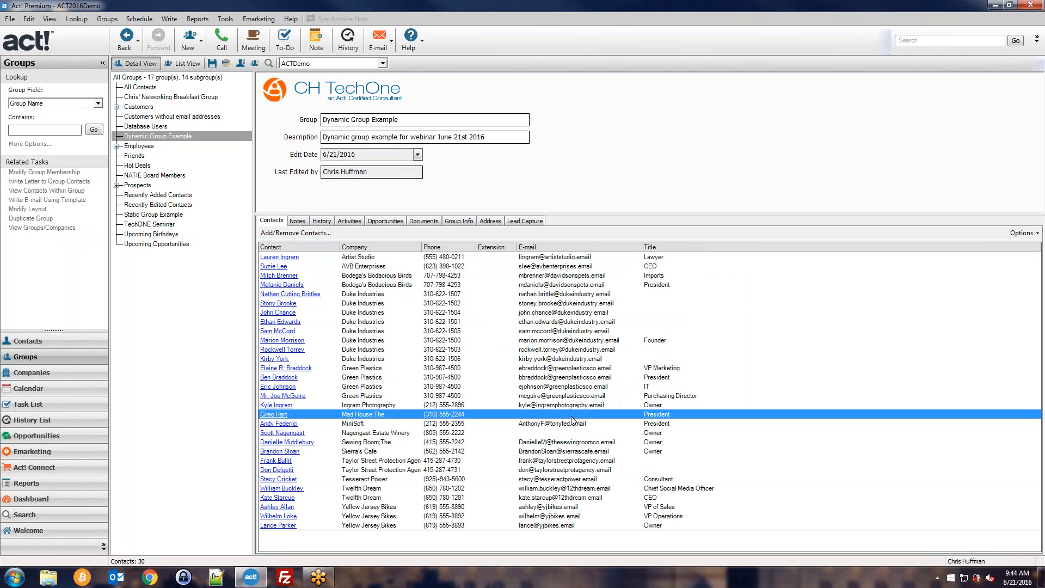
pyautogui.click(524, 432)
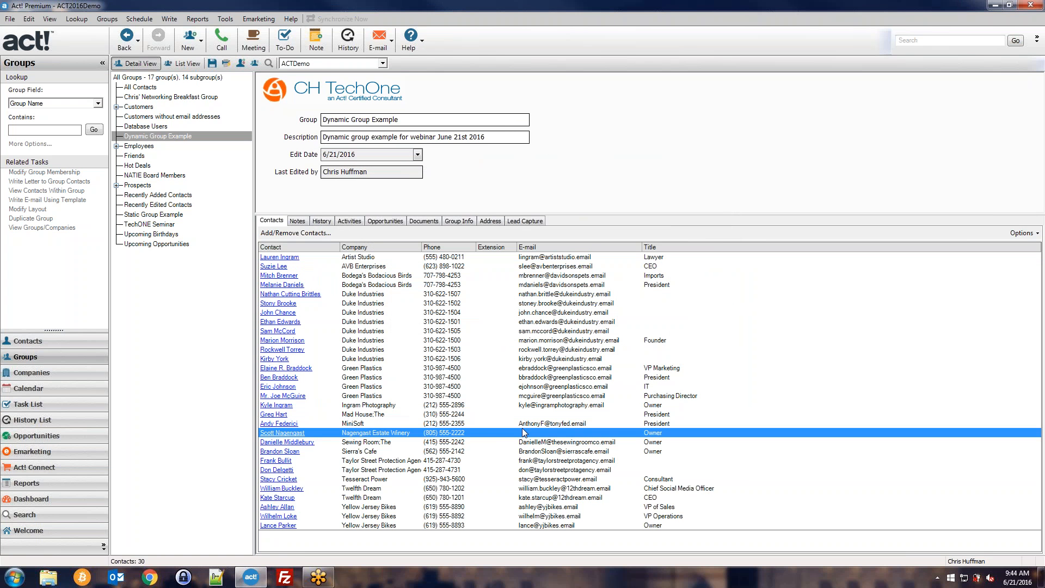
pyautogui.click(567, 414)
pyautogui.click(573, 433)
pyautogui.click(567, 415)
pyautogui.click(565, 441)
pyautogui.click(554, 408)
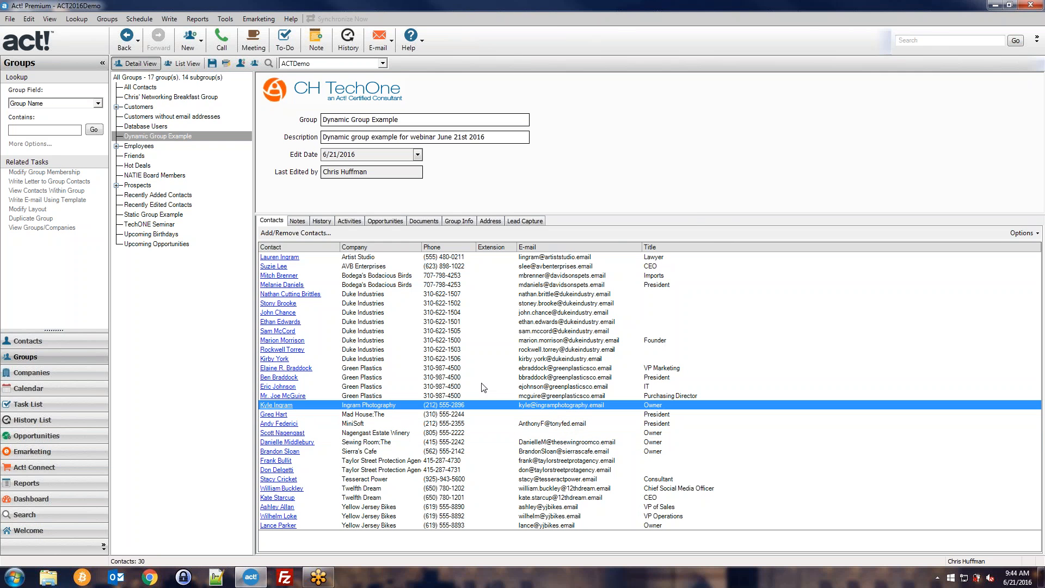
# Reopen the group's criteria for editing and place a single opening parenthesis before the State CA criterion
pyautogui.click(313, 232)
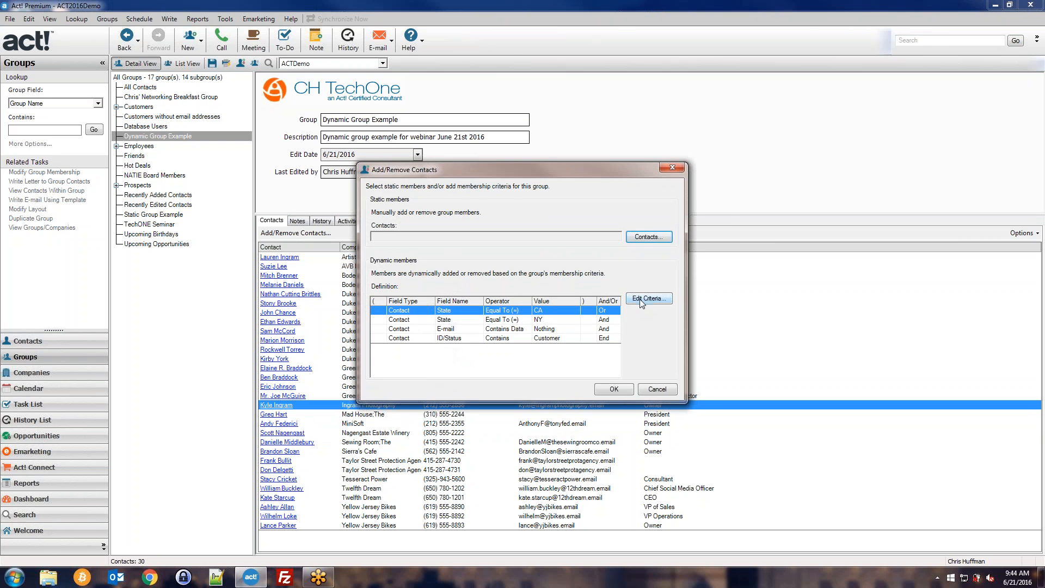
pyautogui.click(639, 298)
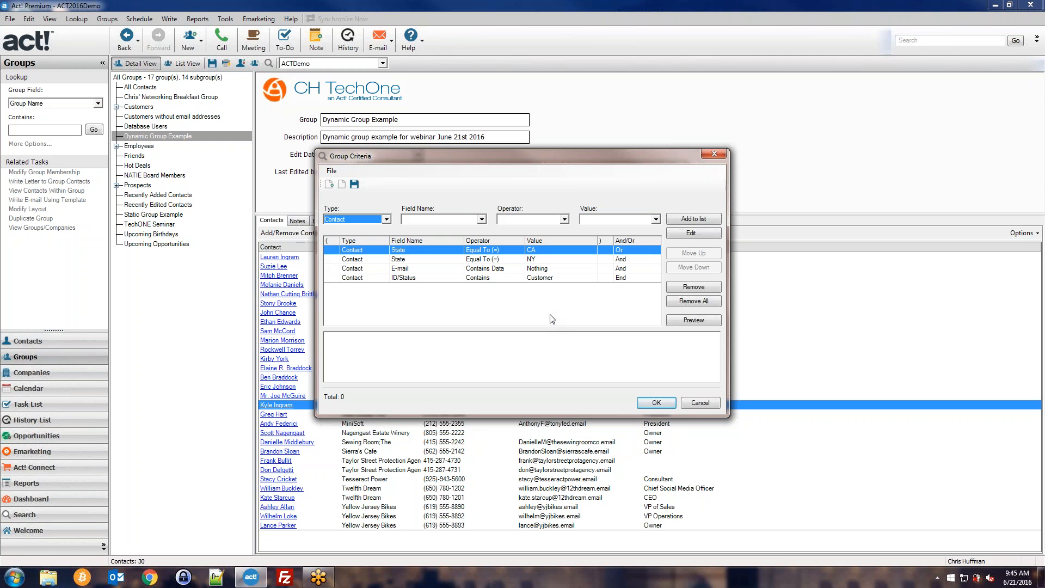
pyautogui.click(332, 250)
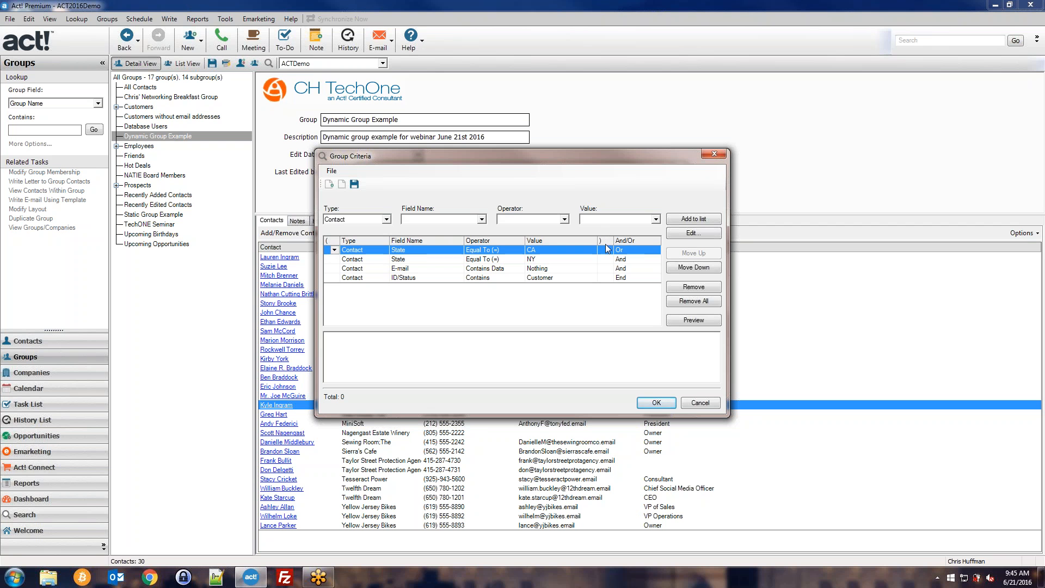
pyautogui.click(334, 250)
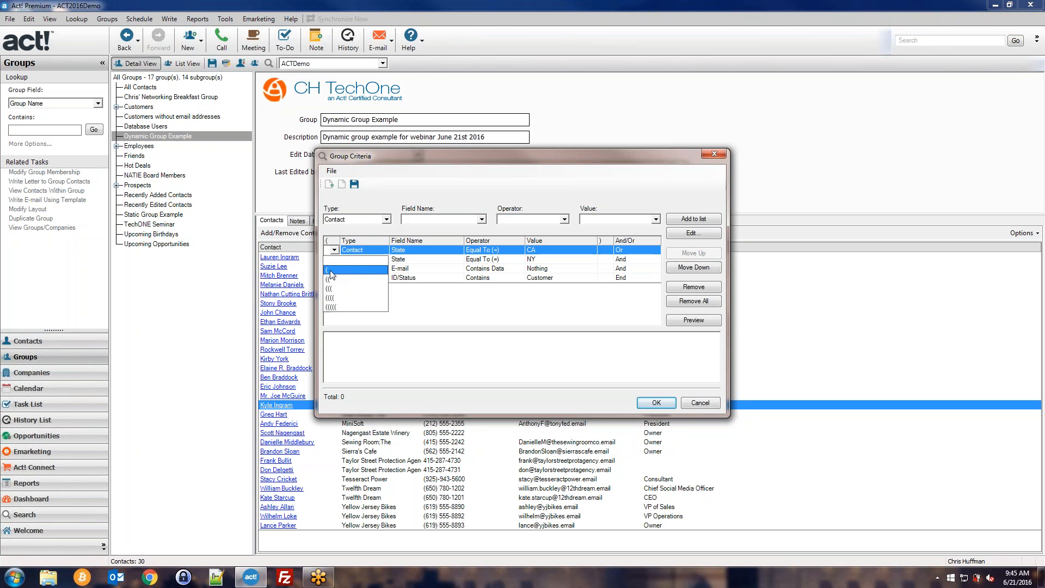
pyautogui.click(332, 270)
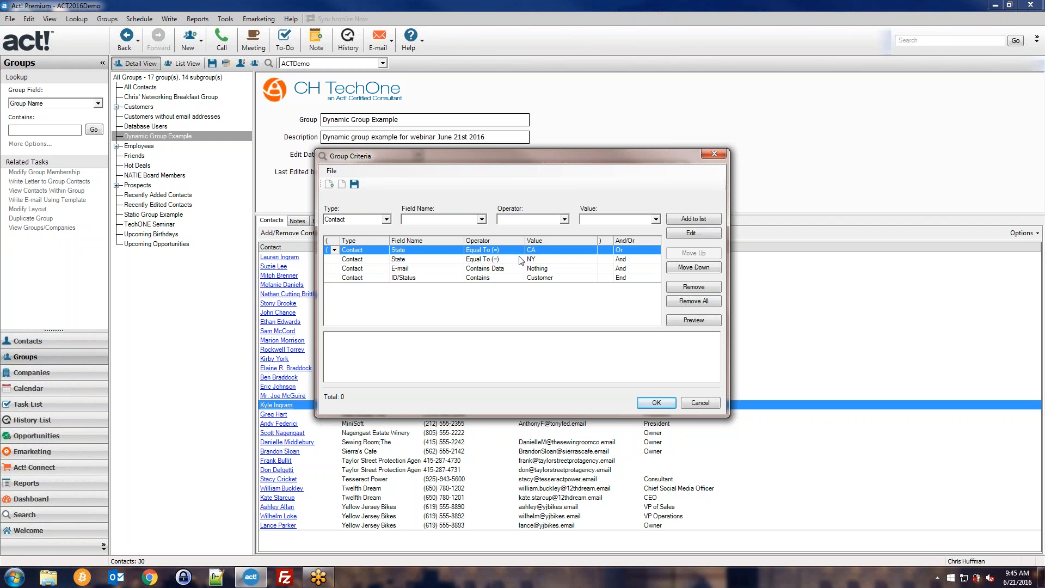
# Place a single closing parenthesis after the State NY criterion and apply the criteria to the group
pyautogui.click(607, 259)
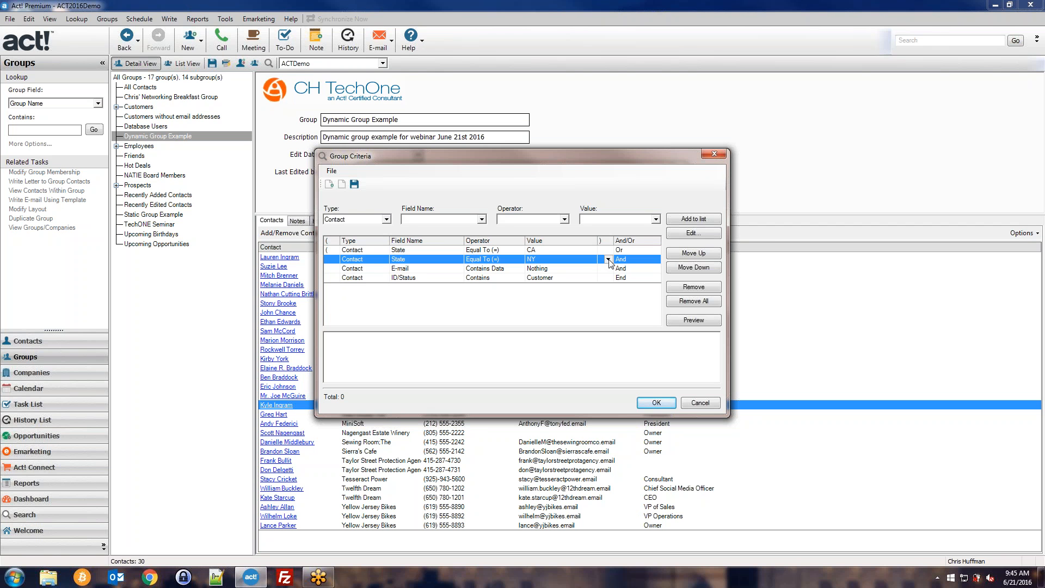
pyautogui.click(607, 260)
pyautogui.click(609, 278)
pyautogui.click(650, 403)
pyautogui.click(611, 389)
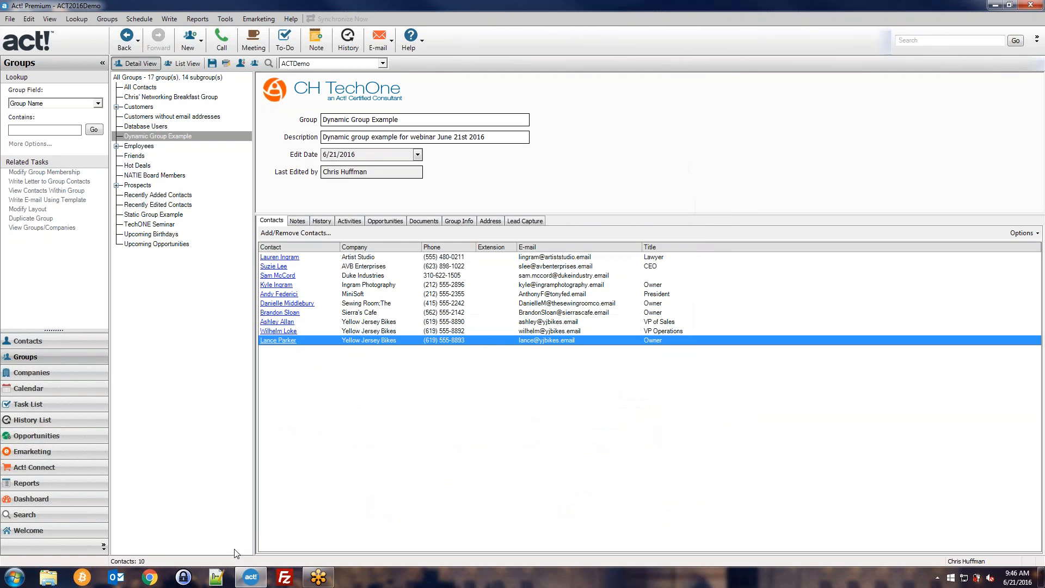
# Start customizing the columns of the group's contact list and add the ID/Status field
pyautogui.click(494, 280)
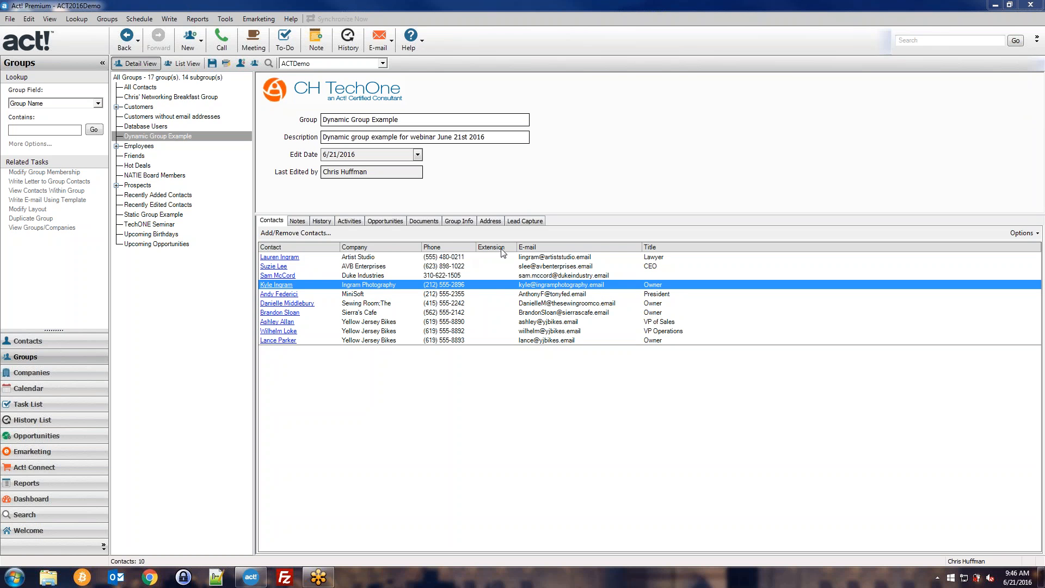
pyautogui.click(1023, 234)
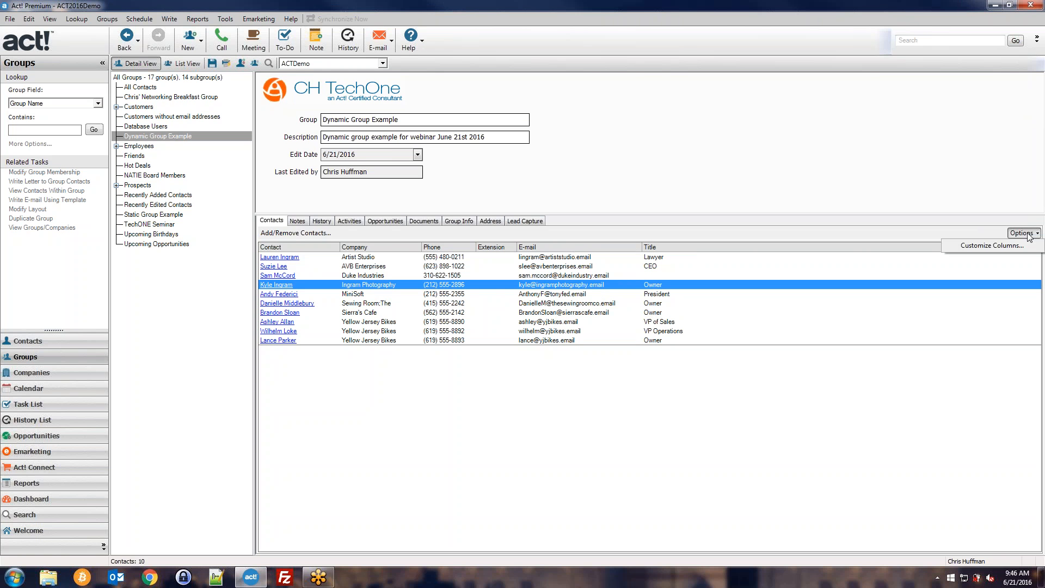
pyautogui.click(991, 246)
pyautogui.moveTo(583, 213); pyautogui.dragTo(702, 82)
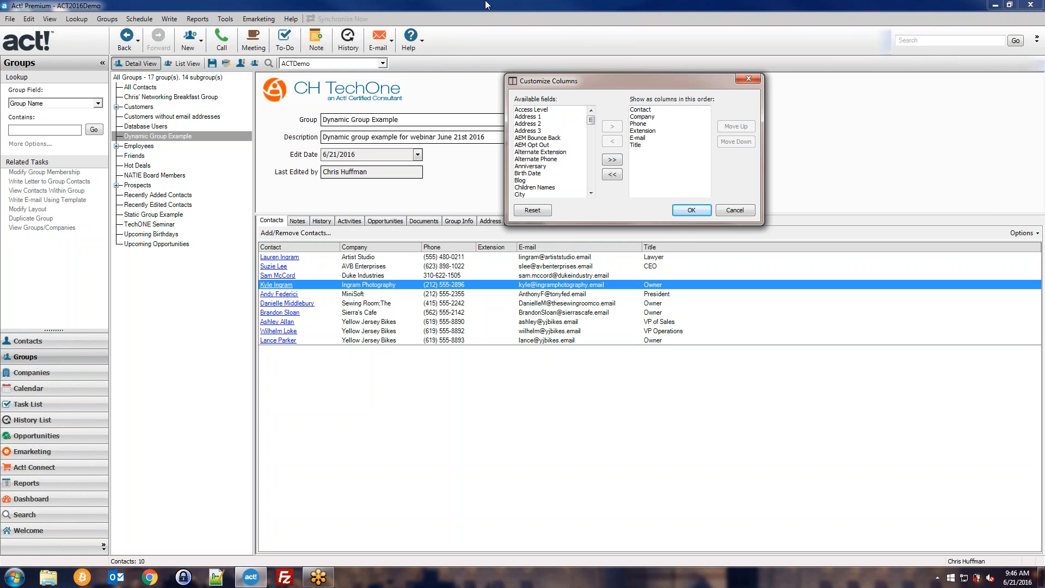
pyautogui.moveTo(592, 121); pyautogui.dragTo(591, 150)
pyautogui.click(526, 124)
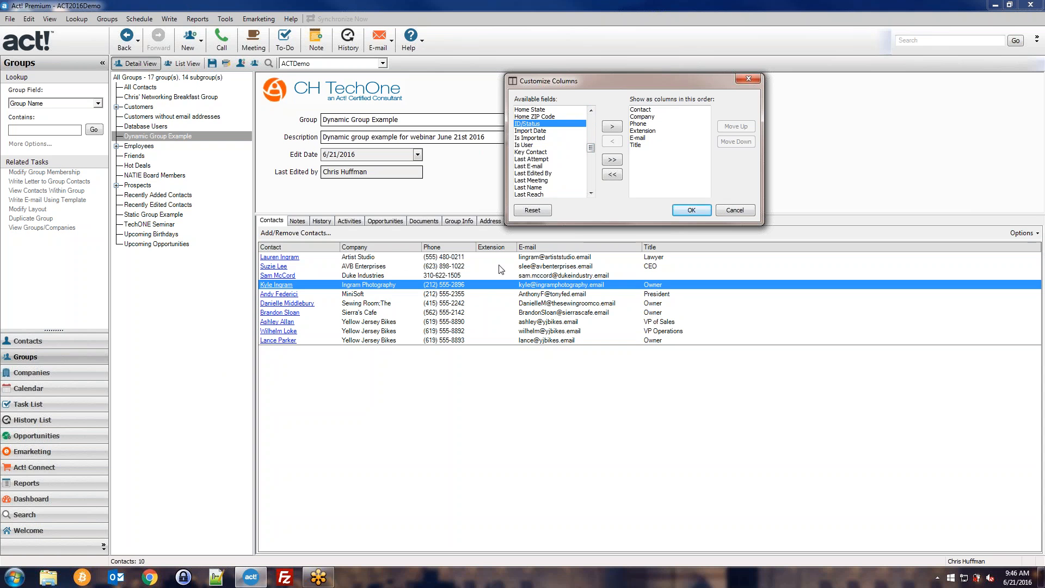
pyautogui.click(609, 126)
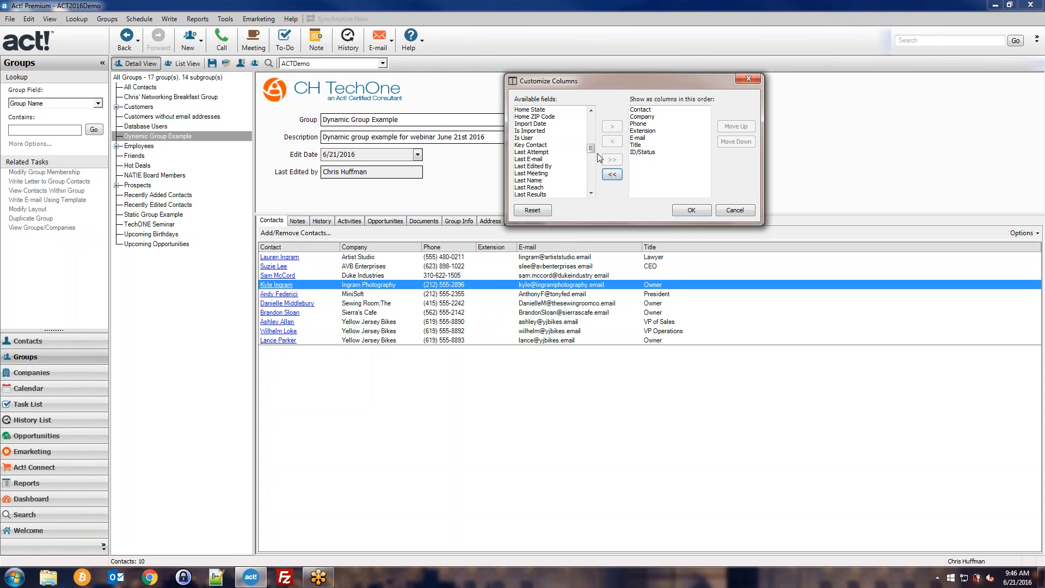
# Add the State field to the displayed columns of the contact list
pyautogui.moveTo(591, 147); pyautogui.dragTo(591, 180)
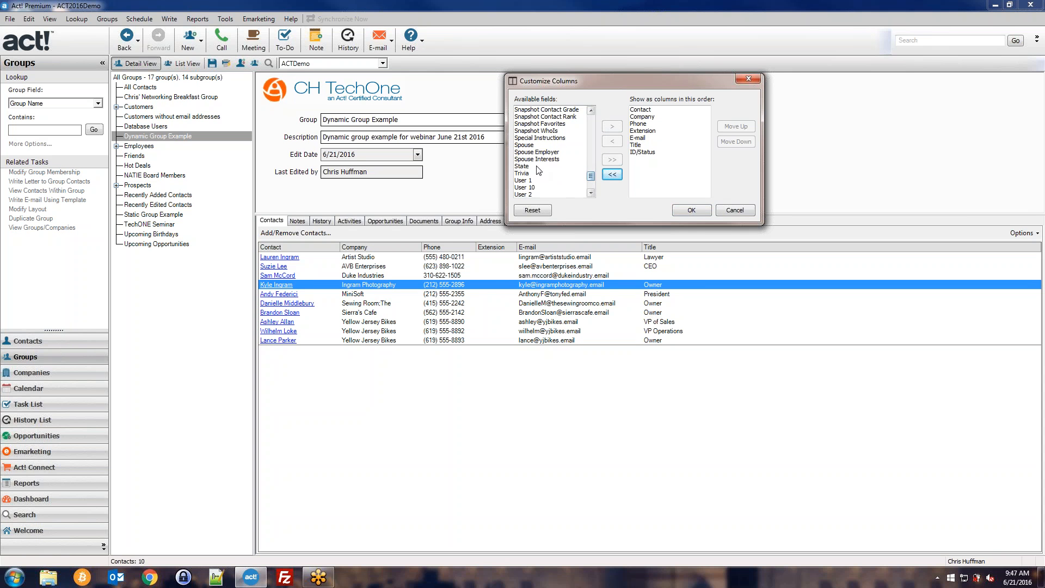
pyautogui.click(521, 166)
pyautogui.click(611, 126)
# Remove the Title column, apply the column changes and widen the ID/Status column in the contact list
pyautogui.click(640, 144)
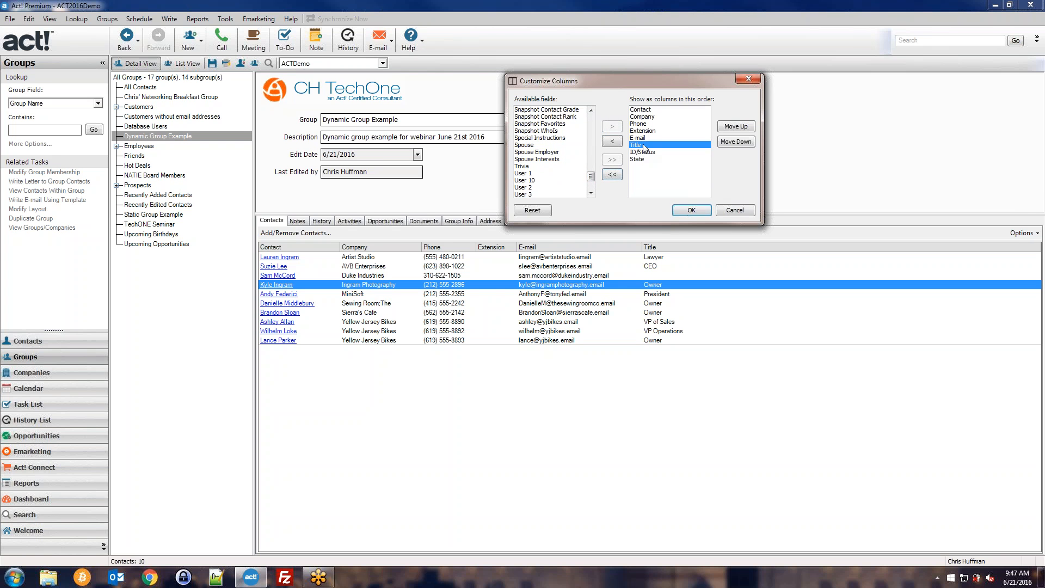
pyautogui.click(612, 141)
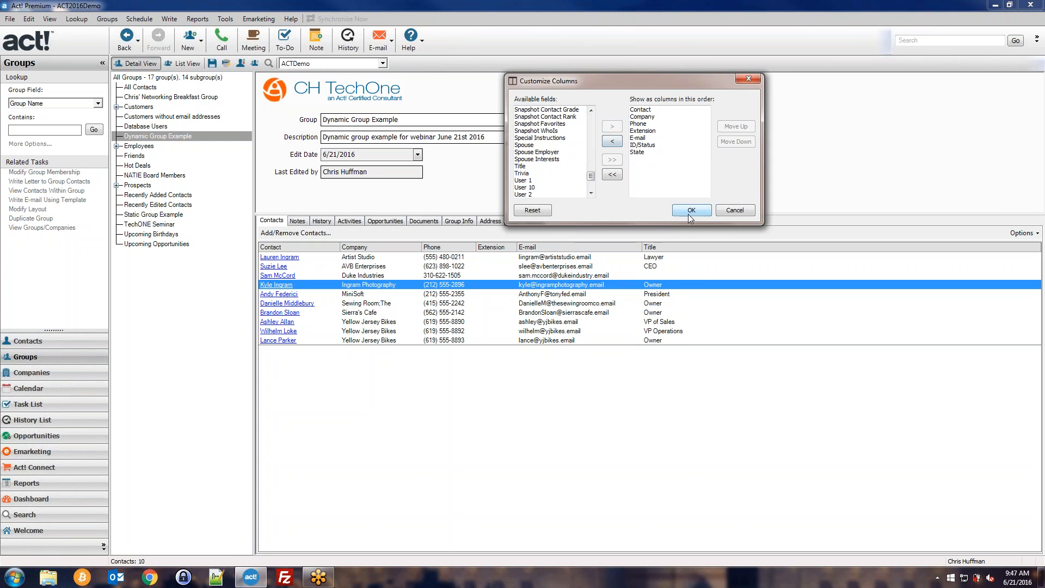
pyautogui.click(687, 213)
pyautogui.moveTo(697, 246); pyautogui.dragTo(721, 246)
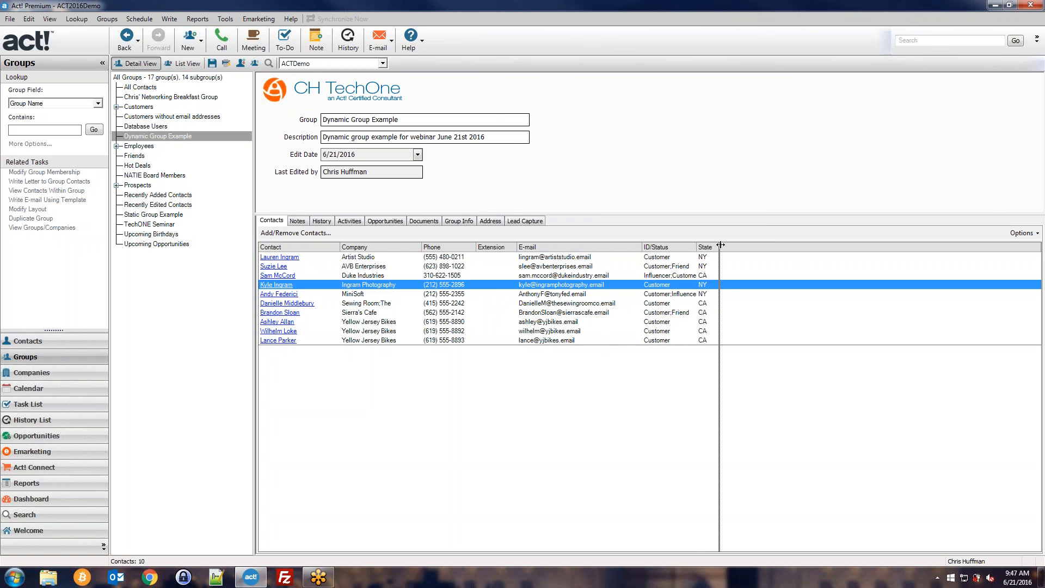
pyautogui.click(664, 259)
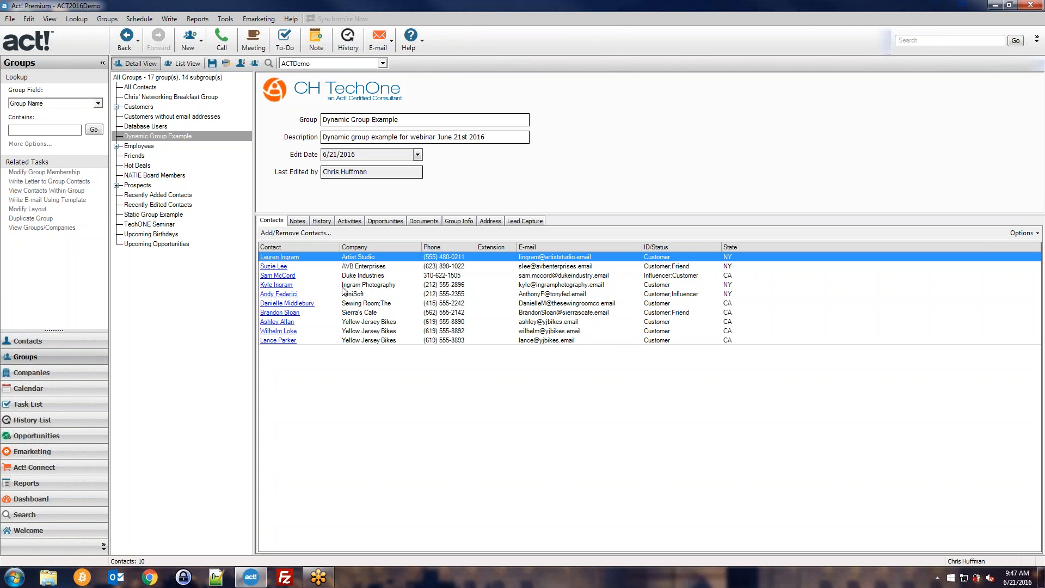
# Review how the parentheses group the State CA and State NY rows in the group's criteria, and close the dialogs
pyautogui.click(310, 235)
pyautogui.click(656, 298)
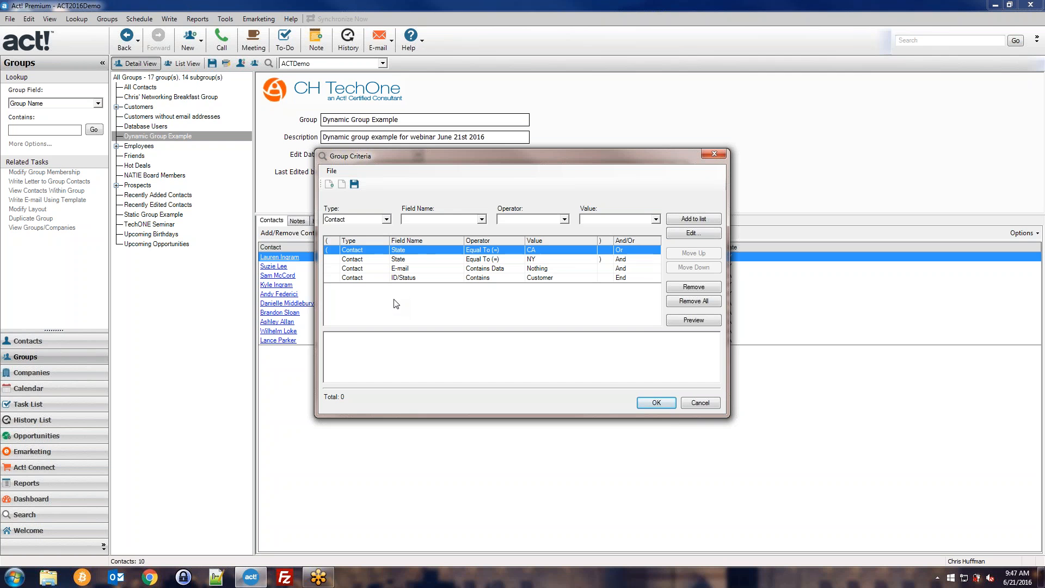
pyautogui.click(656, 403)
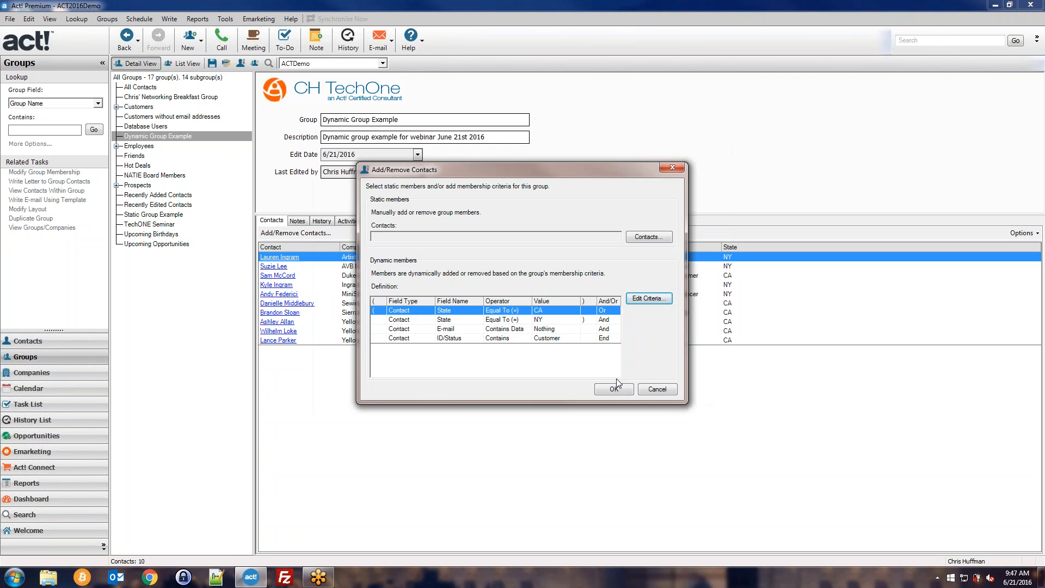
pyautogui.click(630, 387)
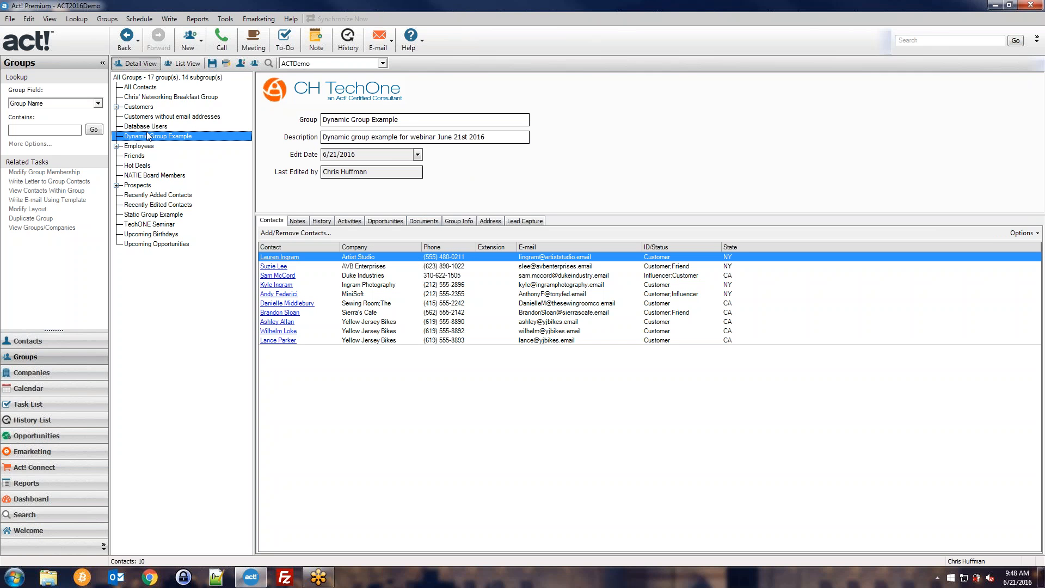
pyautogui.click(368, 119)
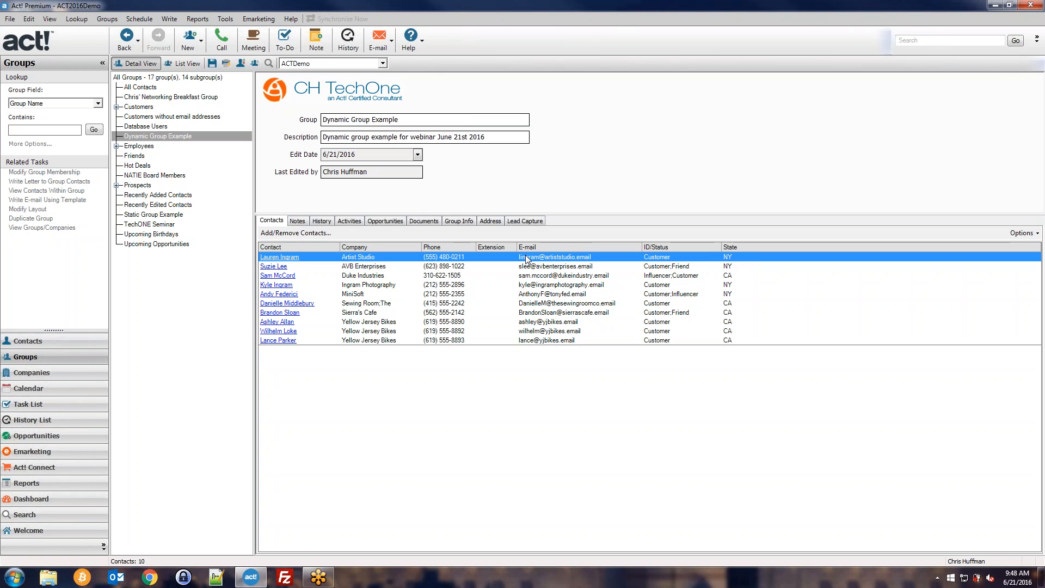
pyautogui.click(153, 137)
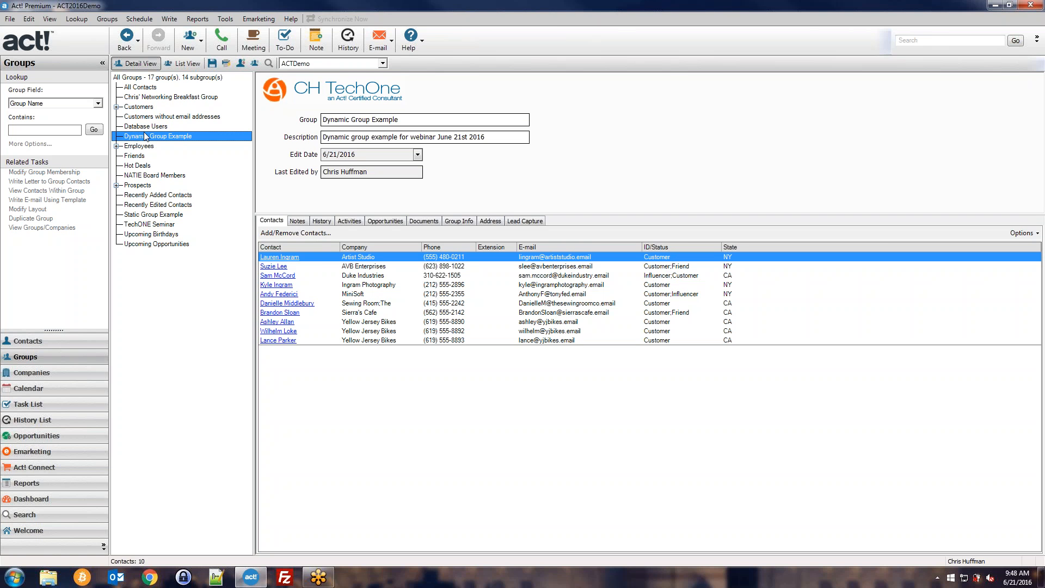
pyautogui.click(941, 292)
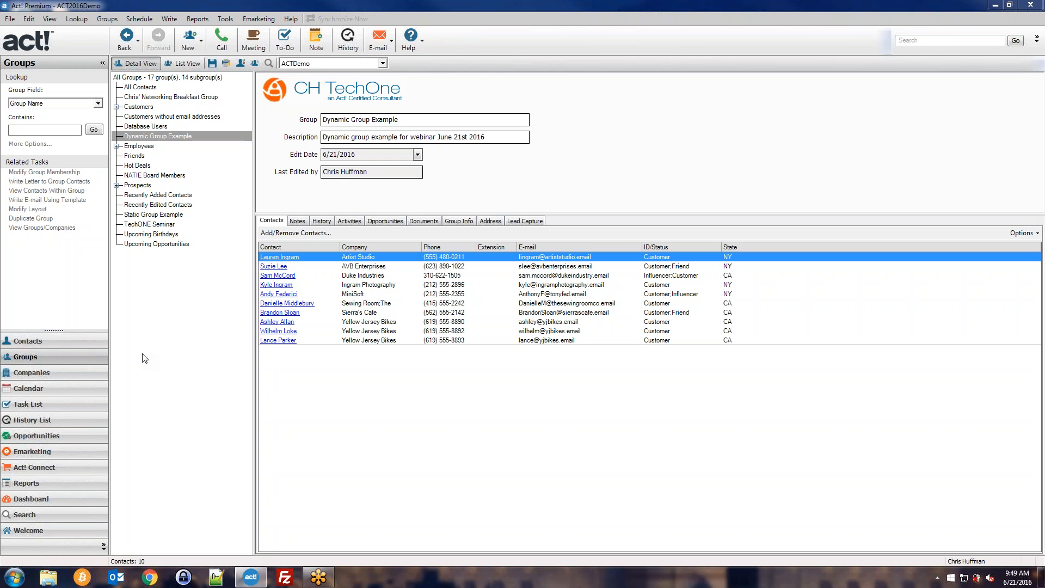
# Review the dynamic members definition of the group once more and close it
pyautogui.click(316, 234)
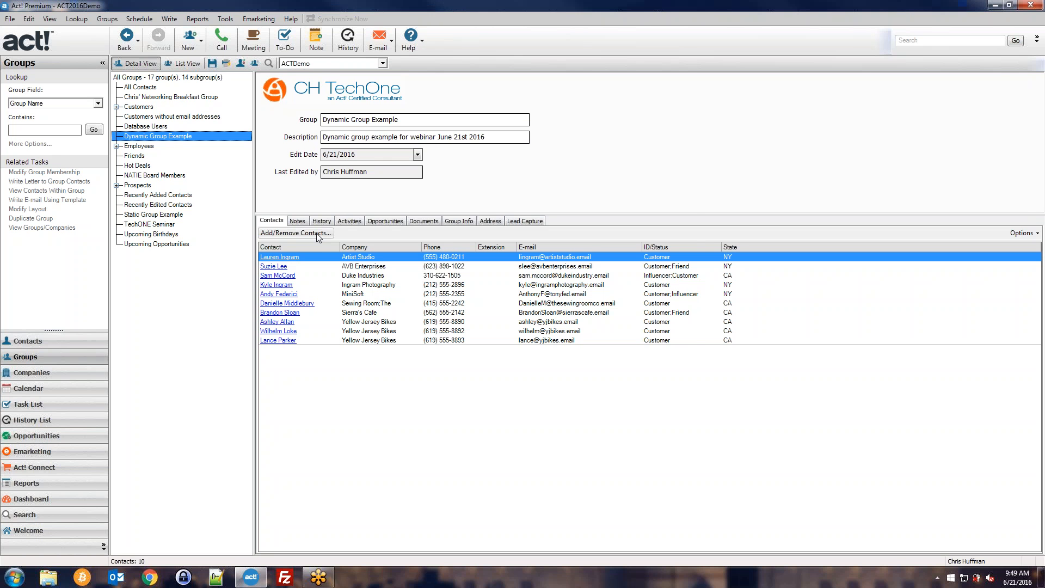
pyautogui.click(297, 235)
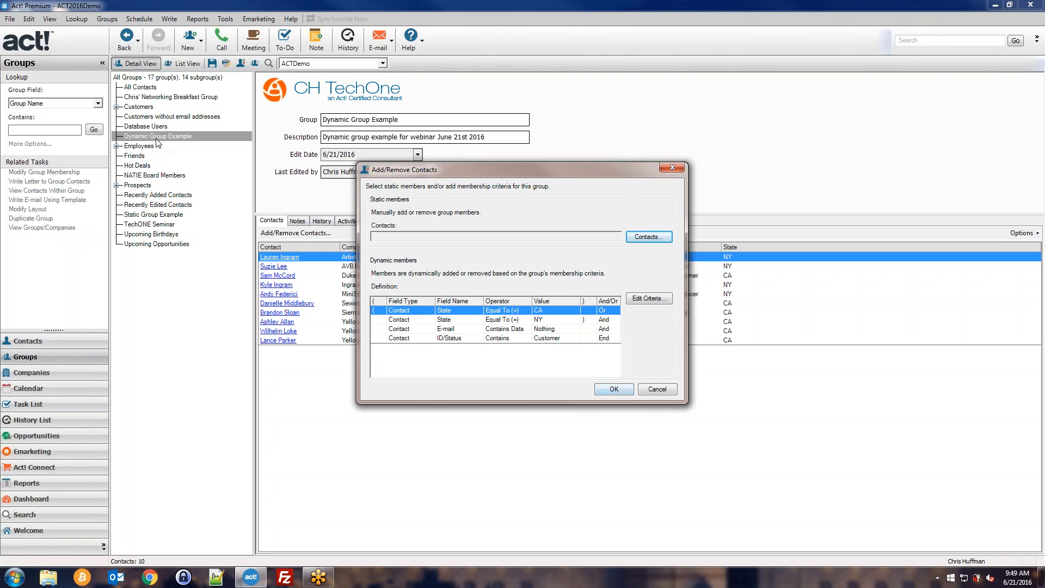
pyautogui.click(618, 389)
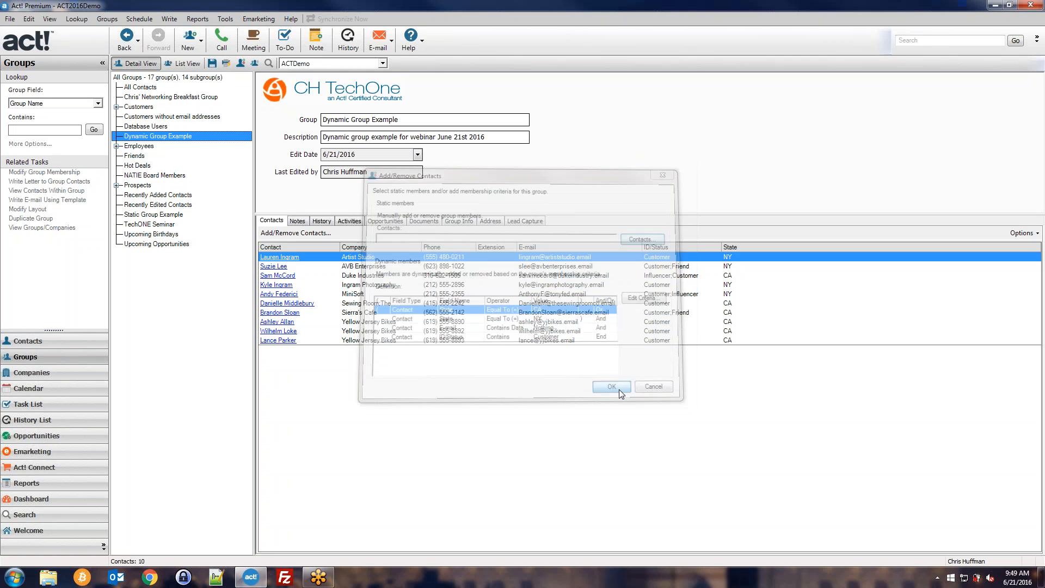
pyautogui.click(176, 20)
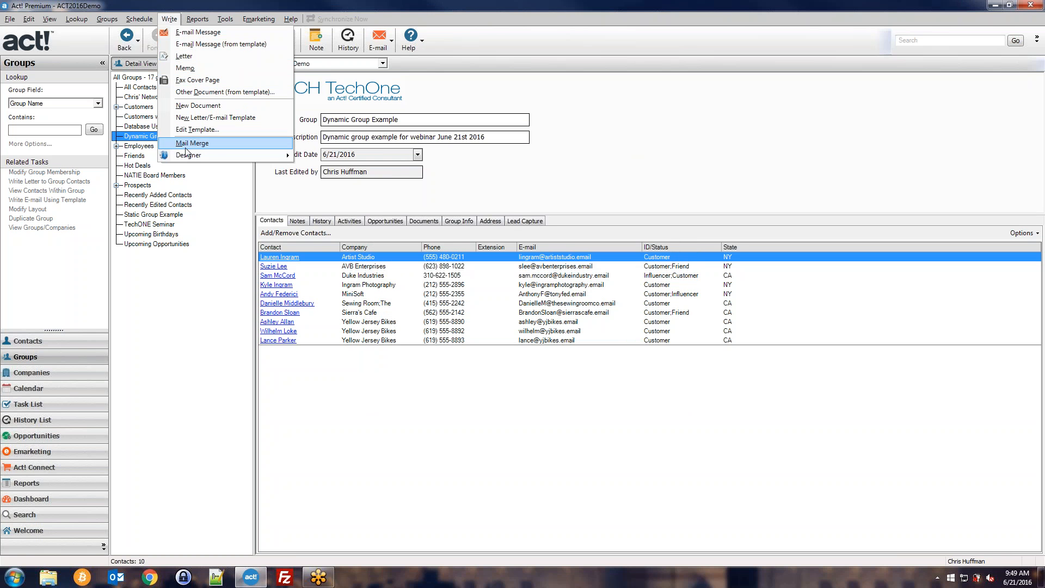
pyautogui.click(616, 161)
pyautogui.click(494, 140)
pyautogui.click(504, 138)
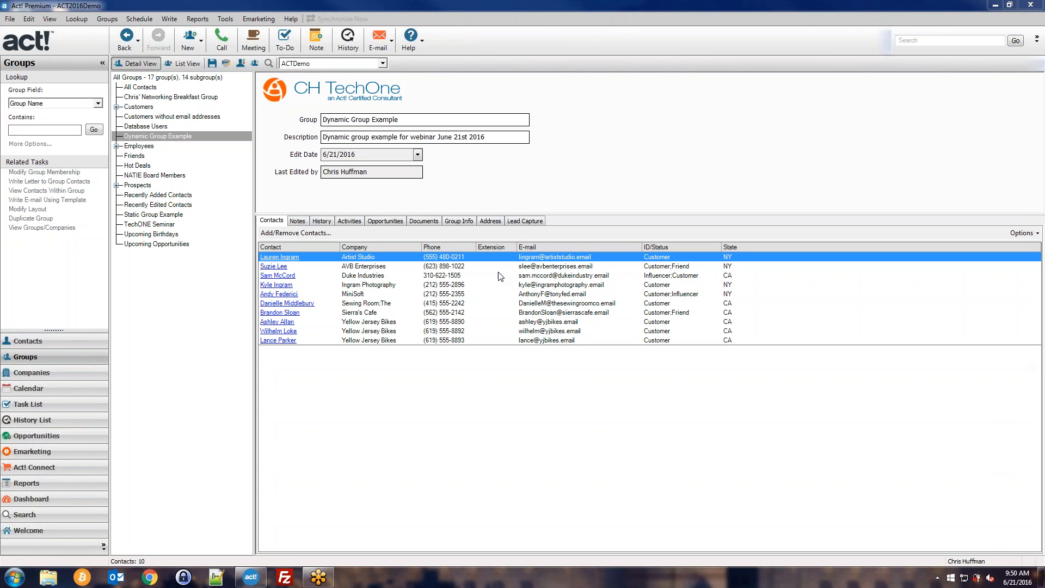
# Open the membership criteria of Dynamic Group Example and move the E-mail Contains Data row above both State rows
pyautogui.click(301, 234)
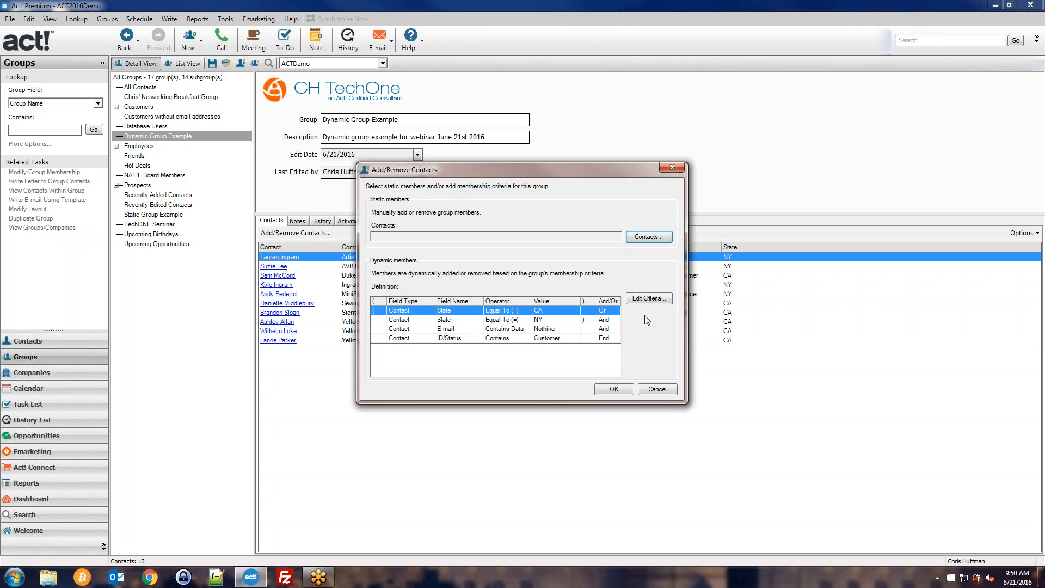
pyautogui.click(638, 299)
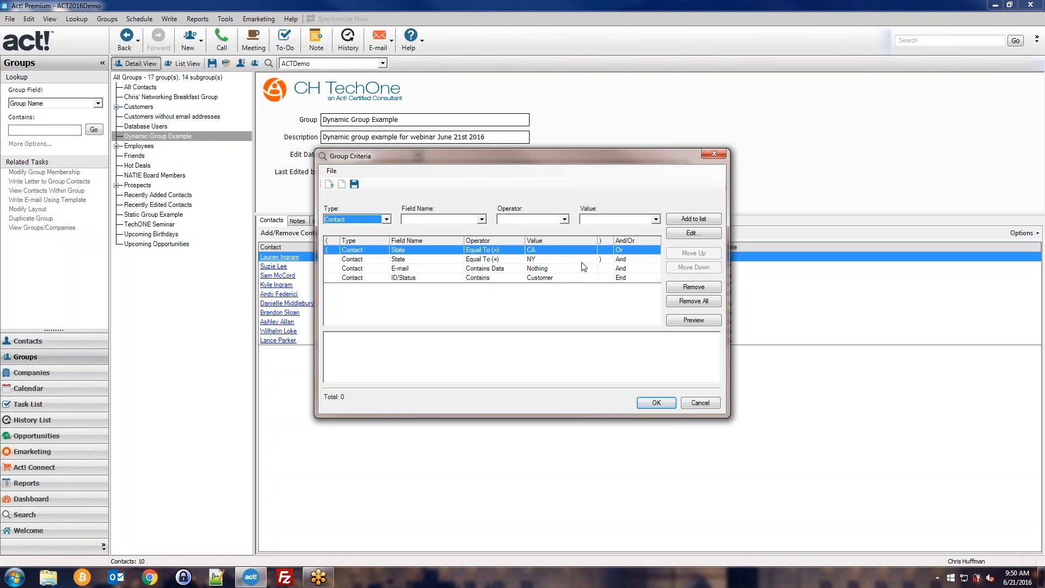
pyautogui.click(582, 266)
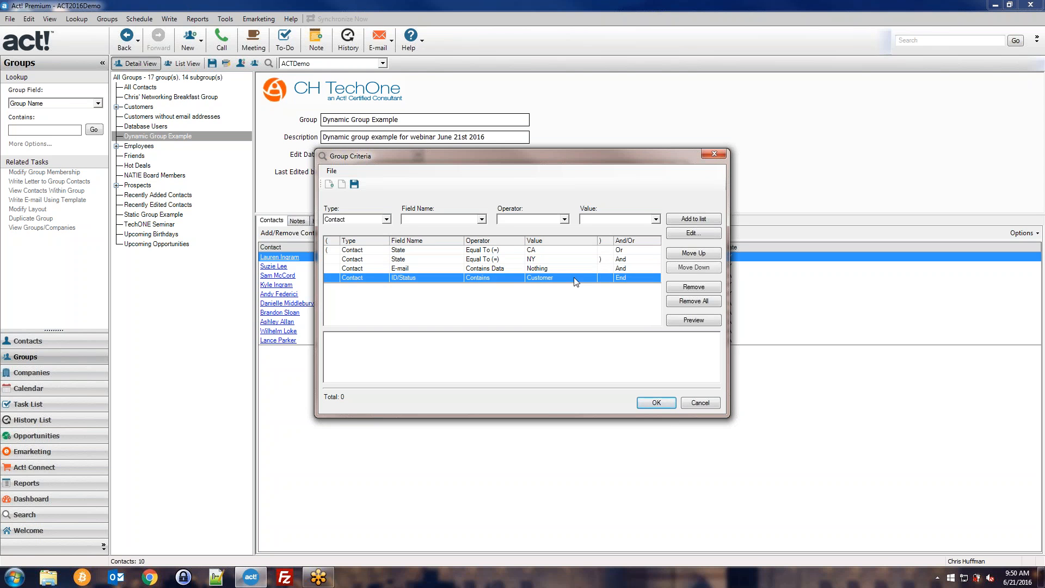
pyautogui.click(572, 259)
pyautogui.click(569, 252)
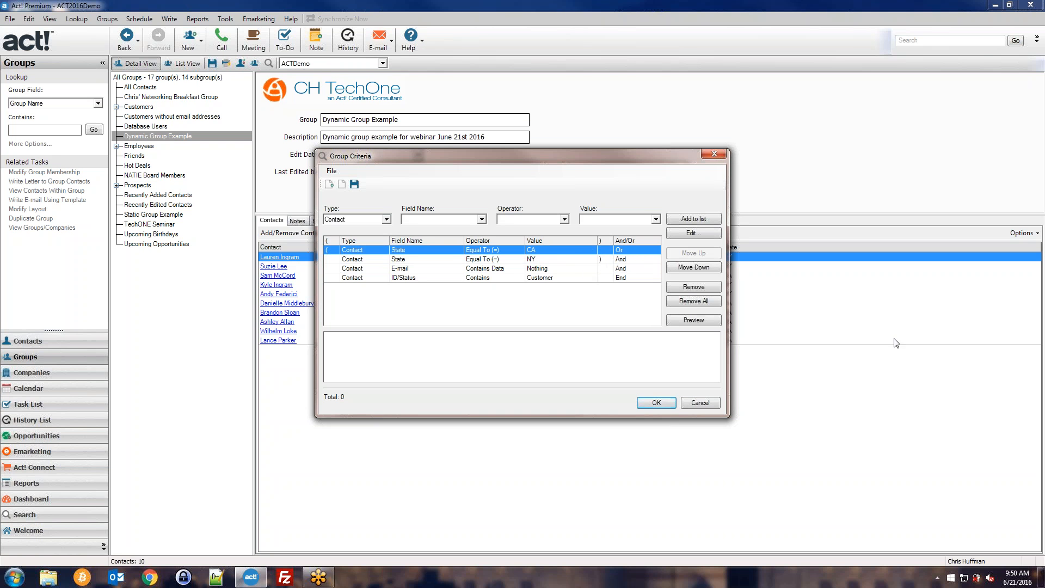
pyautogui.click(486, 269)
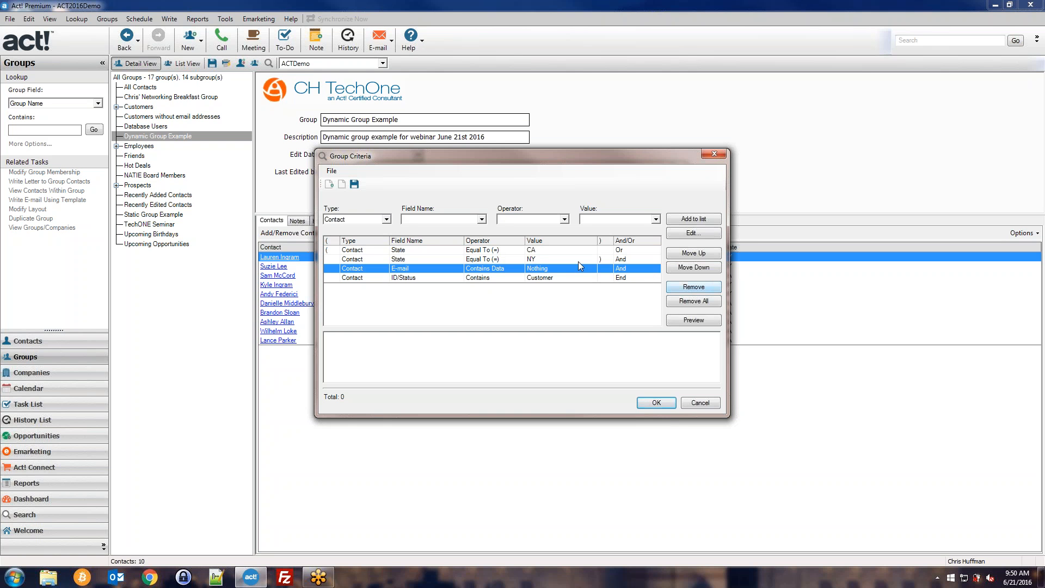
pyautogui.doubleClick(704, 253)
# Move the ID/Status Contains Customer row directly above the parenthesized State rows and save the group's criteria
pyautogui.click(563, 280)
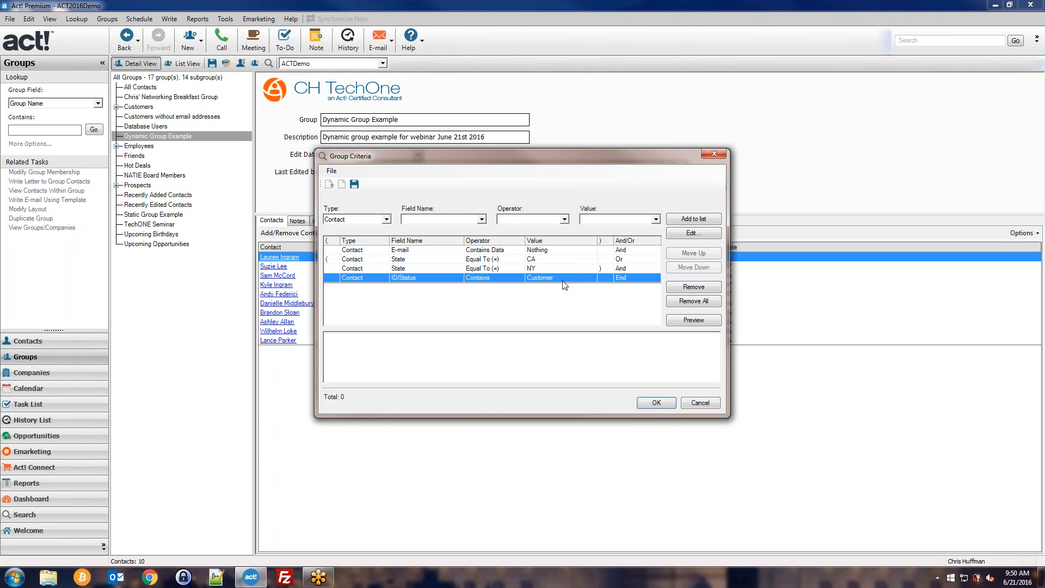
pyautogui.doubleClick(688, 255)
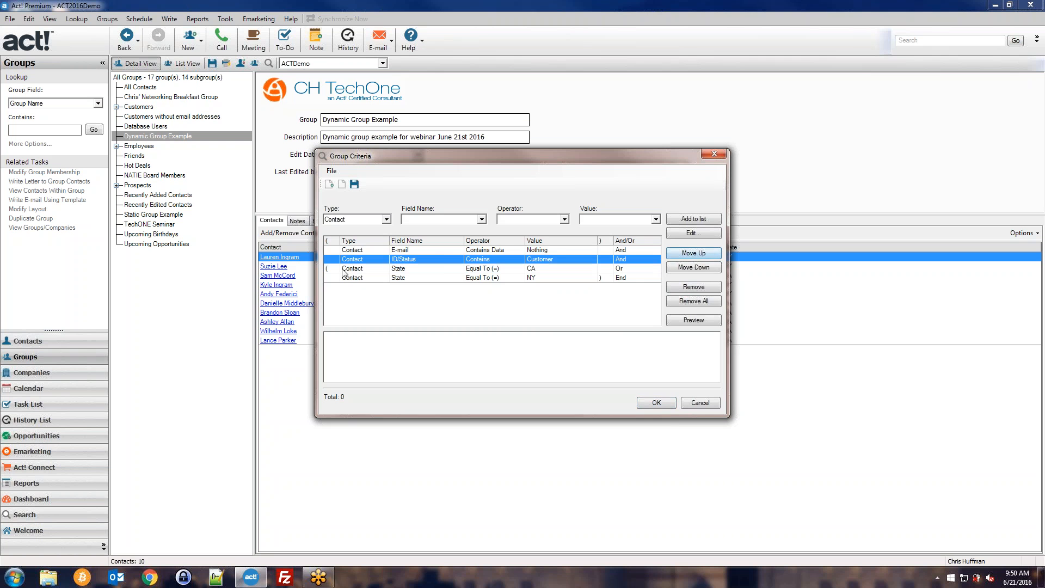
pyautogui.click(656, 402)
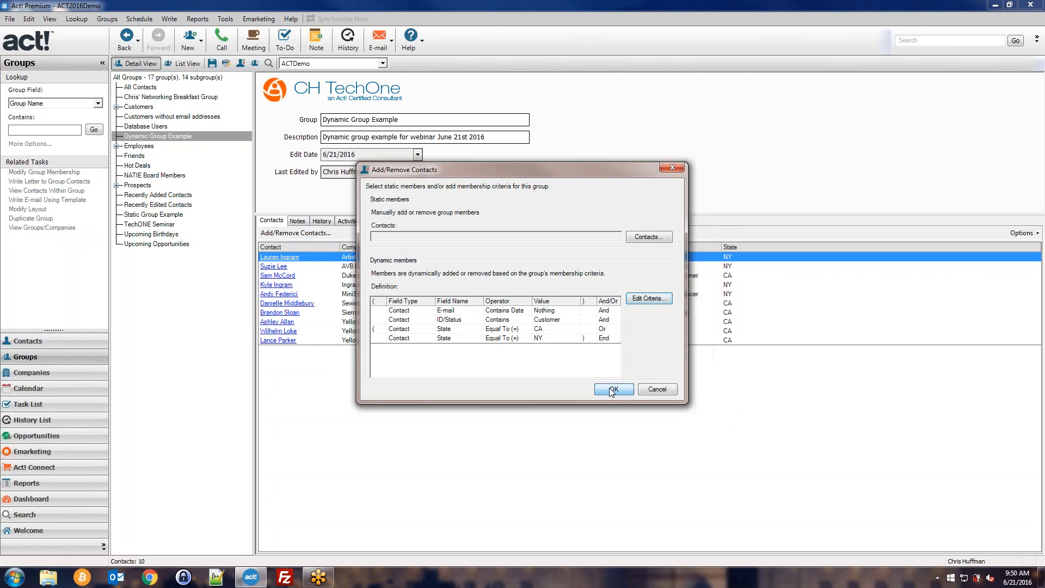
pyautogui.click(605, 389)
# Check the reordered criteria in the group's dynamic members definition and close it
pyautogui.click(425, 303)
pyautogui.click(296, 233)
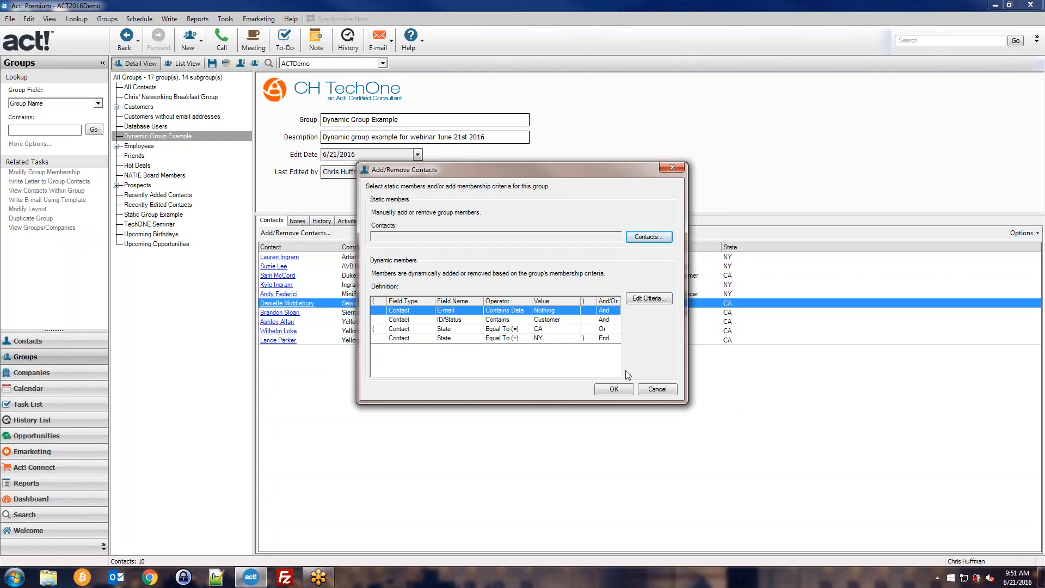
pyautogui.click(626, 395)
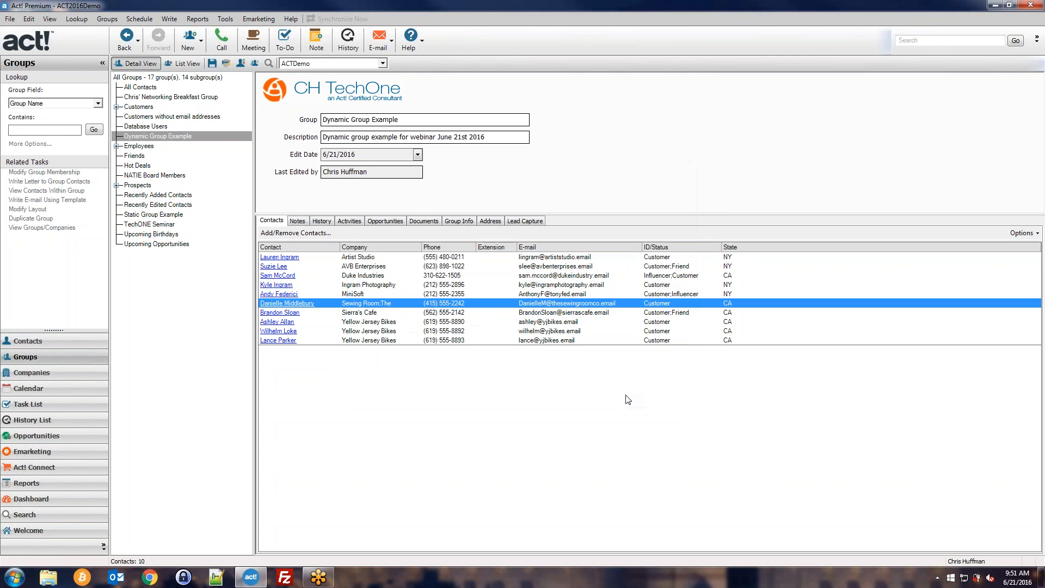